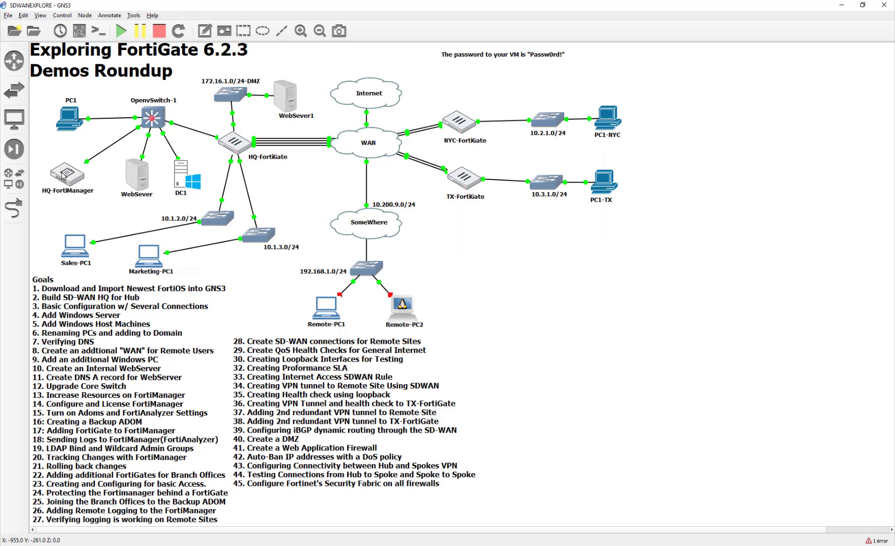
# Nudge the HQ-FortiManager node slightly down-right on the GNS3 canvas and deselect it.
pyautogui.moveTo(61, 175); pyautogui.dragTo(68, 178)
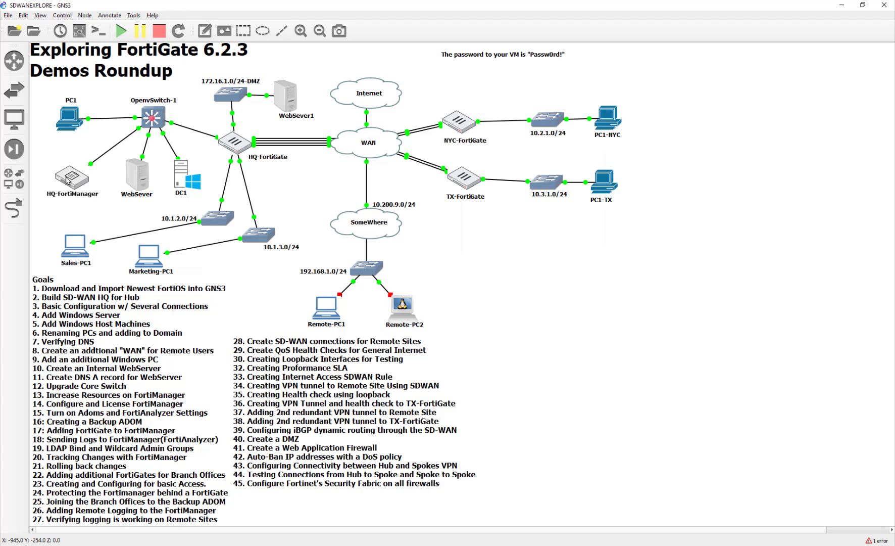
pyautogui.click(75, 219)
# Open the DC1 console and unlock Windows with the account password.
pyautogui.doubleClick(183, 175)
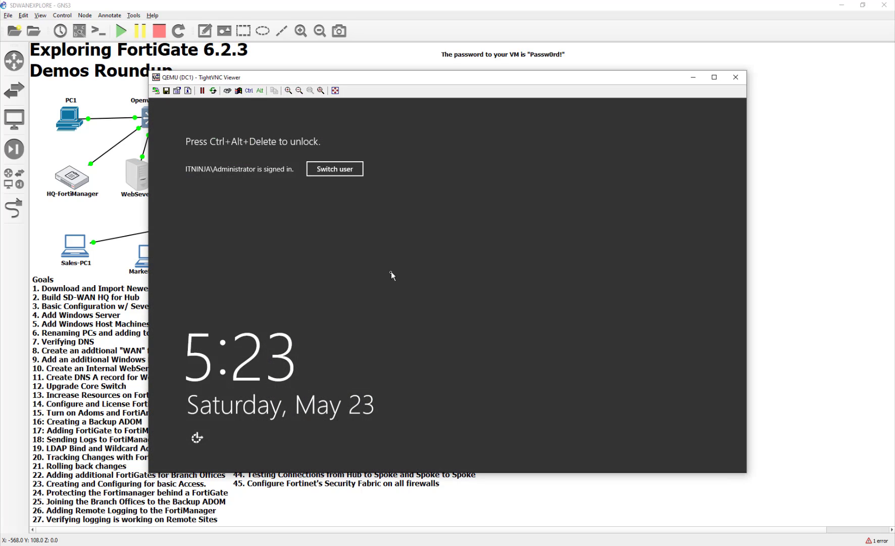
pyautogui.click(239, 91)
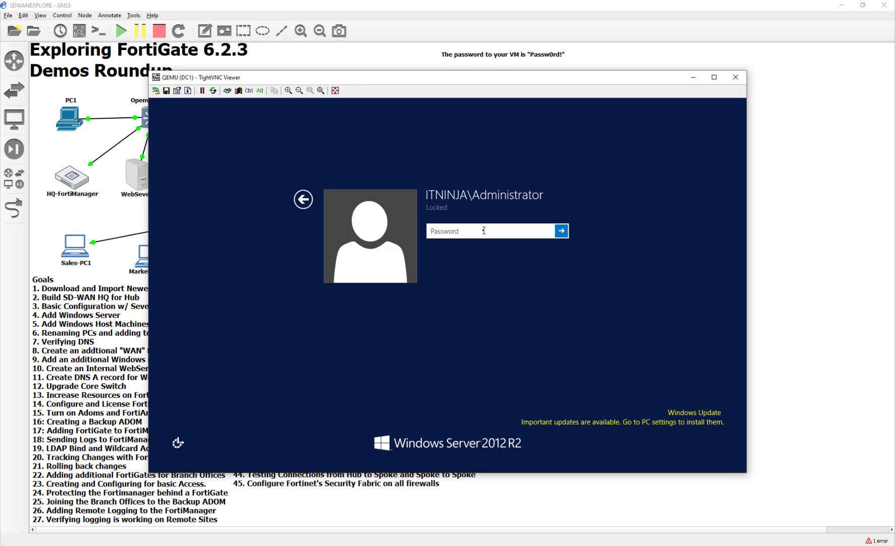
pyautogui.write('Passw0rd!')
pyautogui.press('Return')
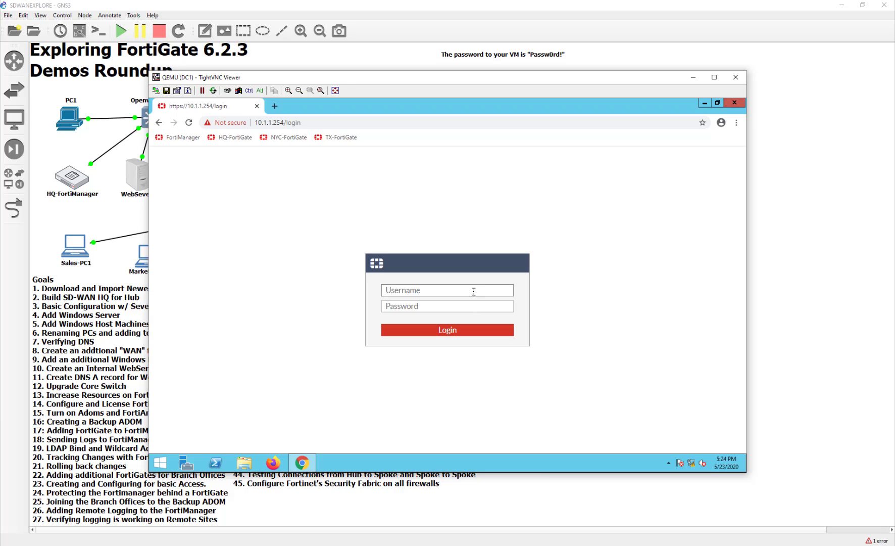
# Log in to the HQ-FortiGate web GUI as admin with its password.
pyautogui.write('admin')
pyautogui.press('Tab')
pyautogui.write('Pas')
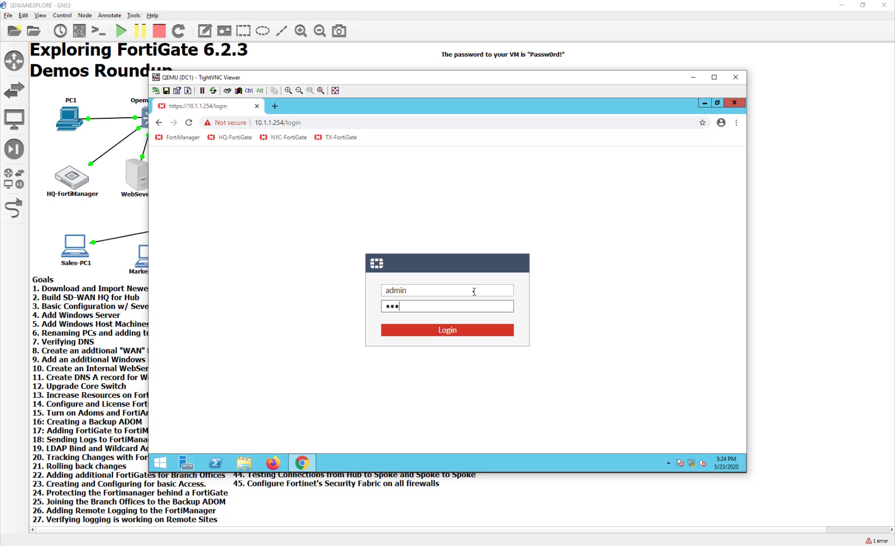
pyautogui.write('sw0rd!')
pyautogui.press('Return')
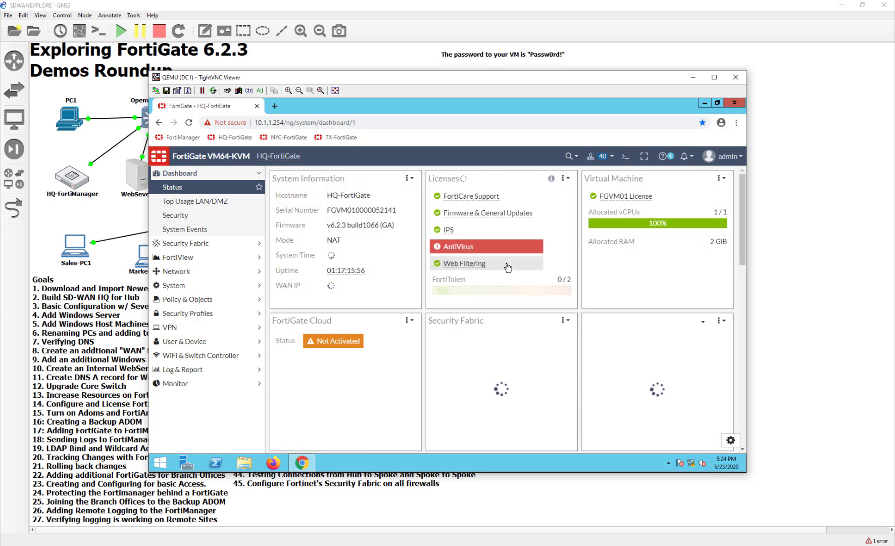
# Open the Network > Interfaces list.
pyautogui.click(244, 275)
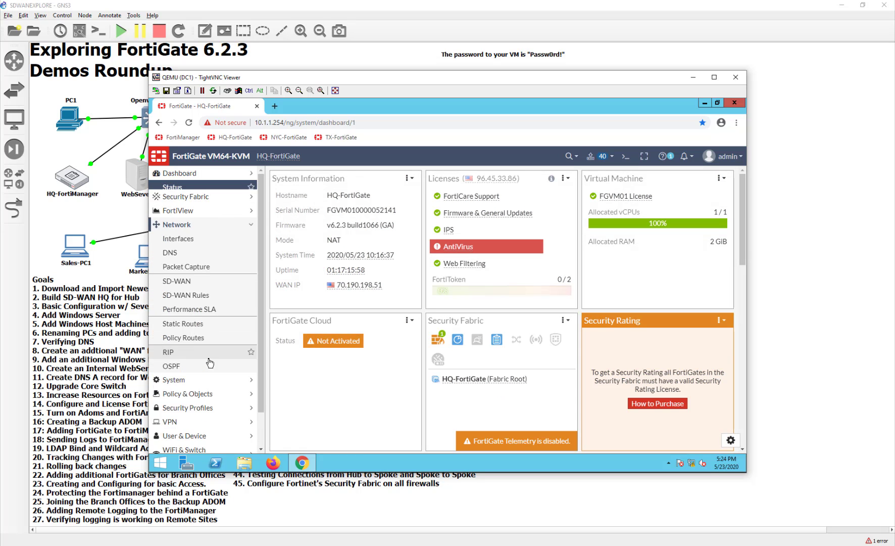
pyautogui.click(211, 228)
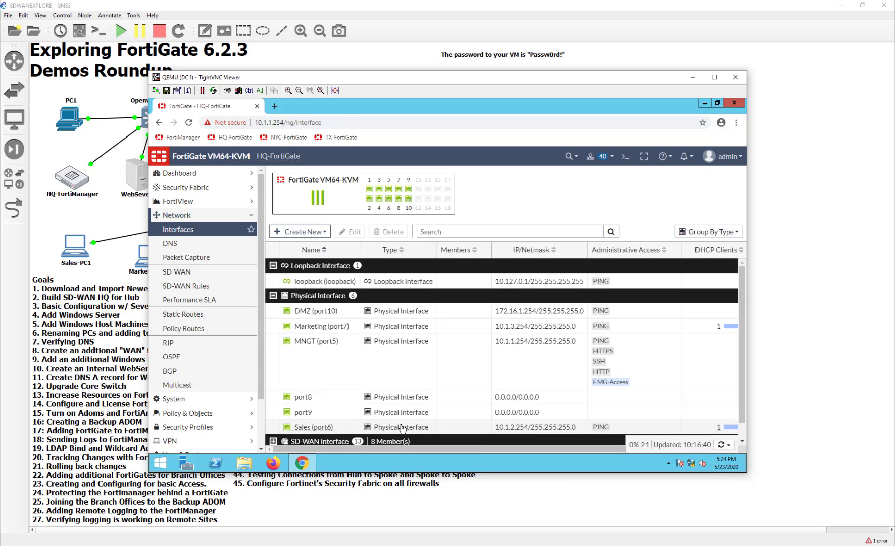
pyautogui.scroll(-1, 469, 376)
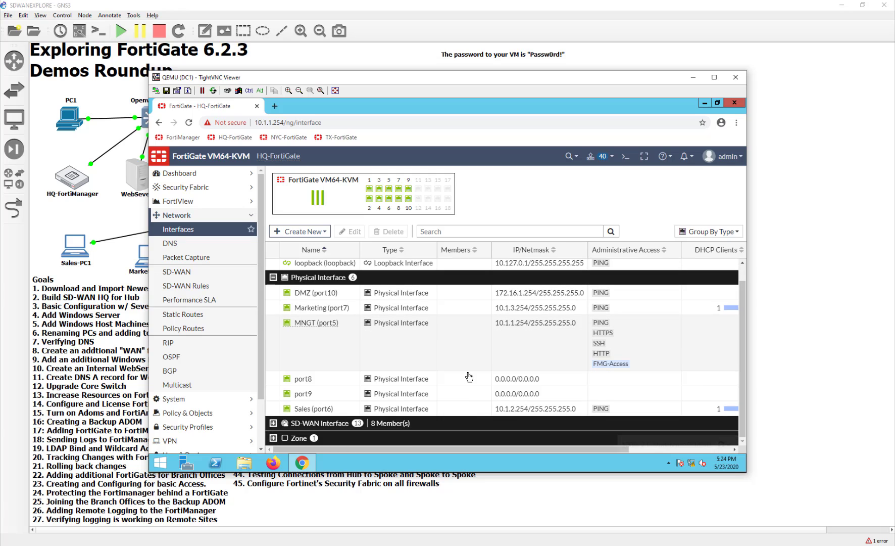
pyautogui.scroll(1, 469, 377)
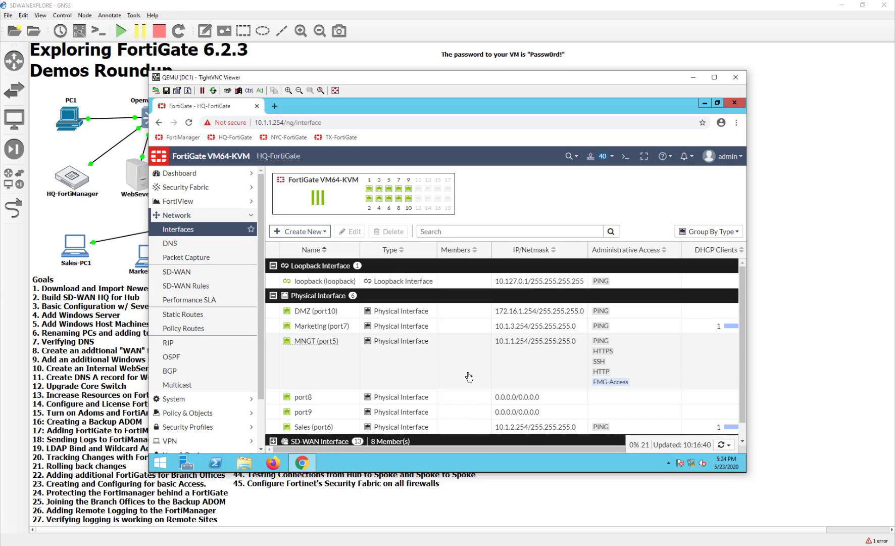
# Enable Security Fabric Connection on MNGT (port5), save, and confirm the in-use interface change.
pyautogui.doubleClick(314, 342)
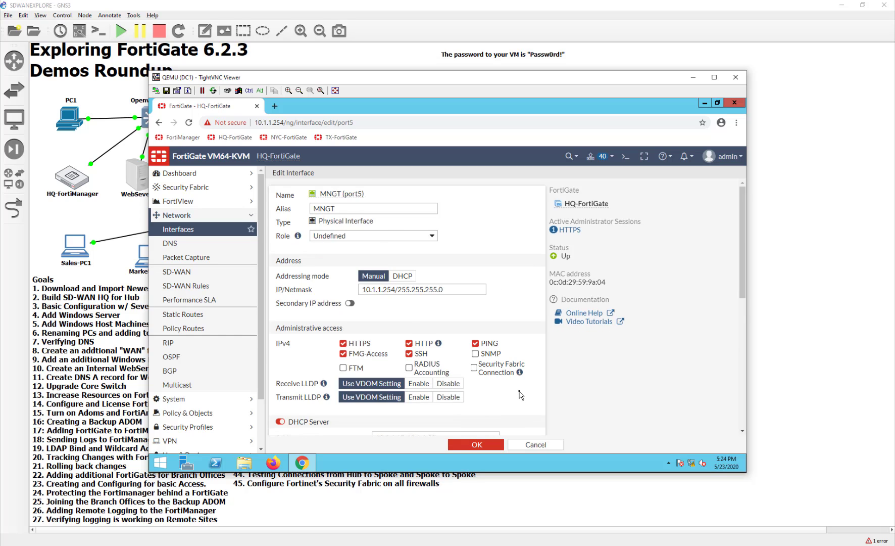
pyautogui.scroll(-1, 521, 394)
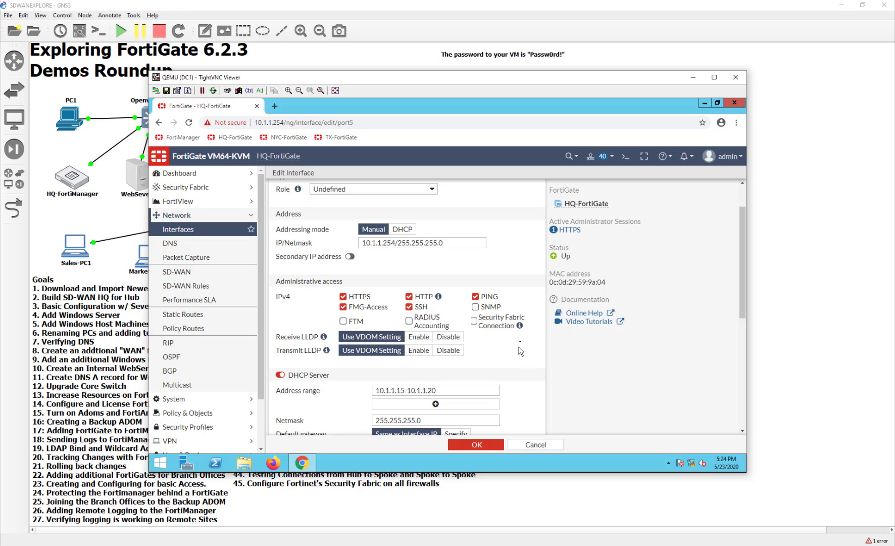
pyautogui.moveTo(521, 329)
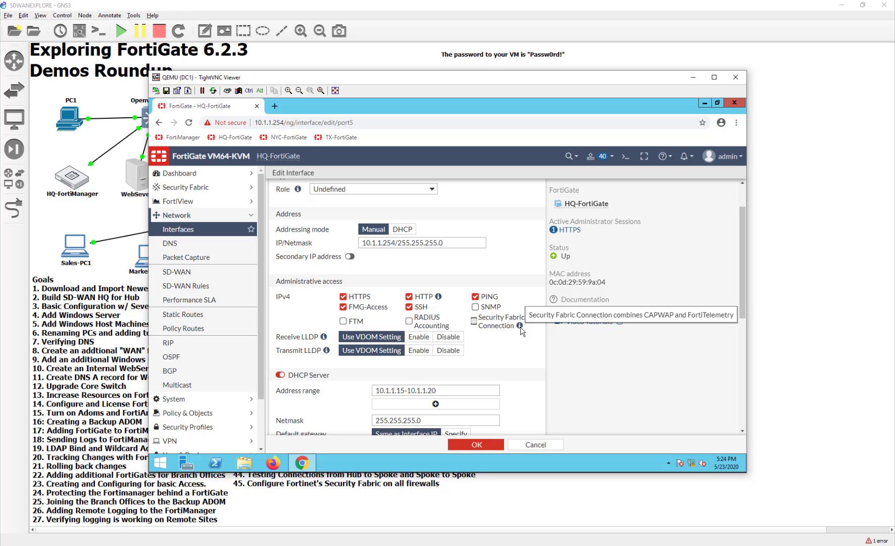
pyautogui.click(475, 322)
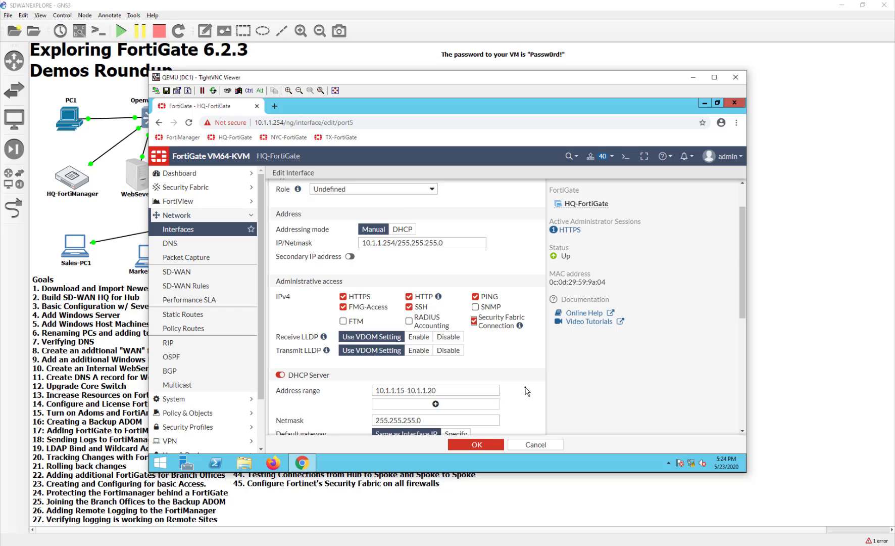
pyautogui.scroll(-5, 527, 391)
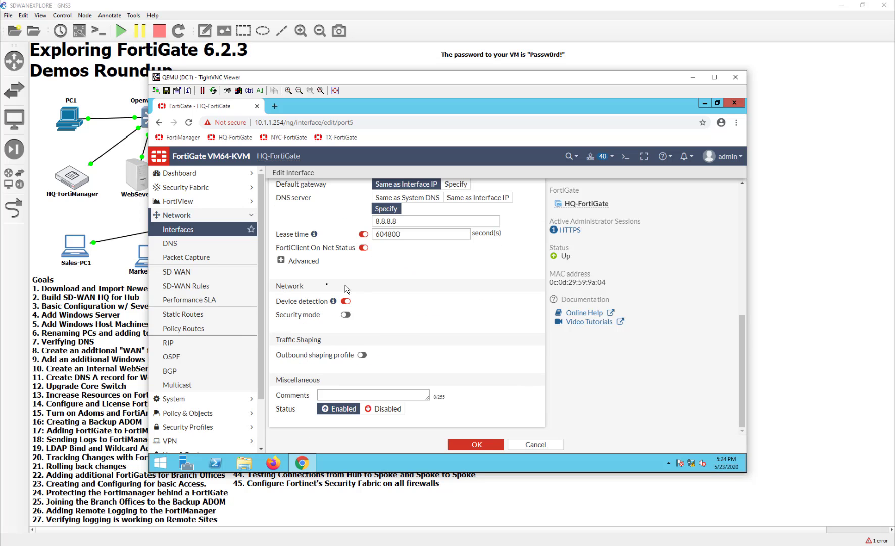
pyautogui.moveTo(333, 306)
pyautogui.scroll(5, 491, 397)
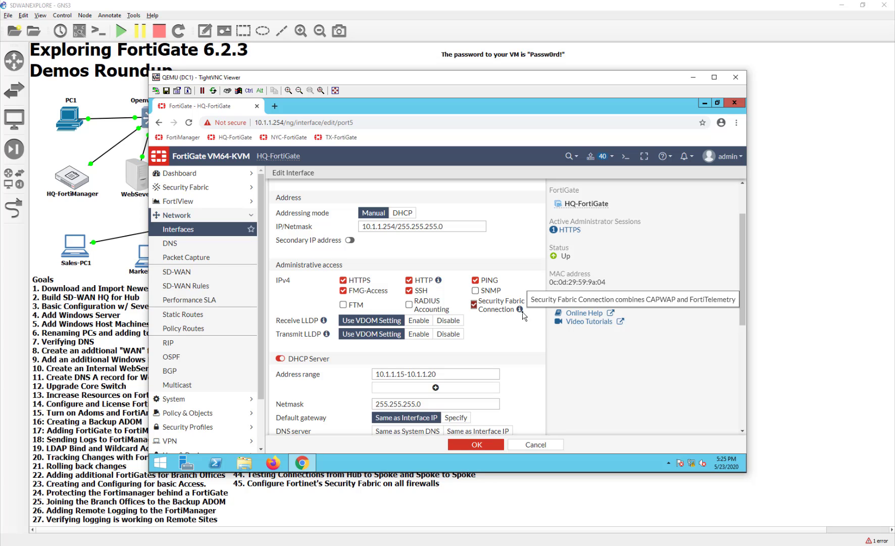
pyautogui.click(494, 446)
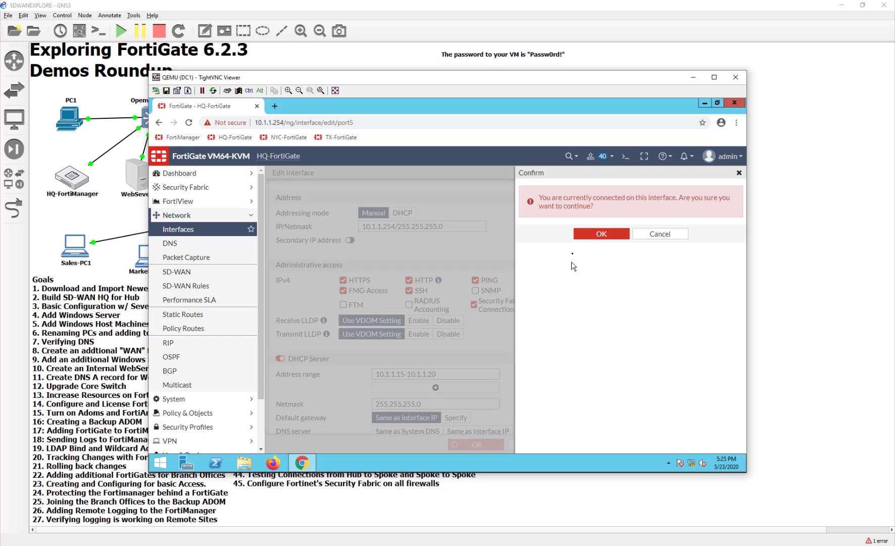
pyautogui.click(580, 237)
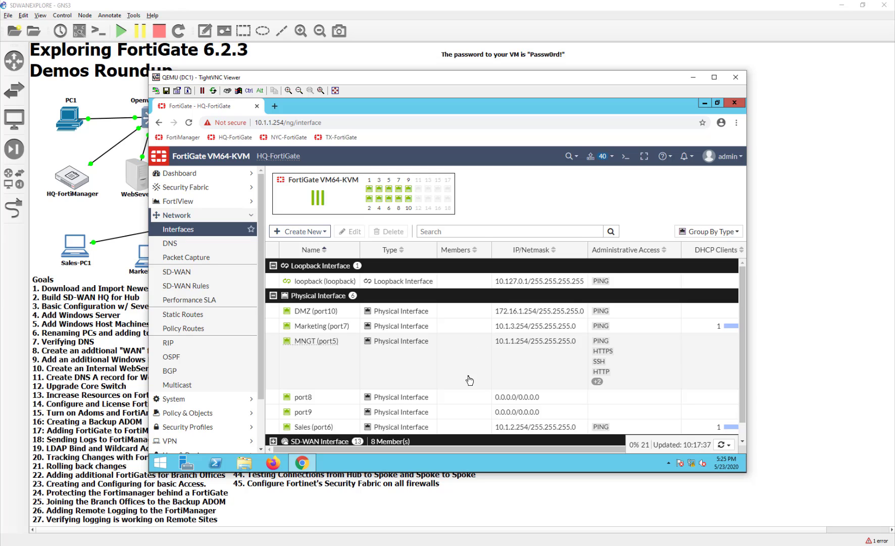
# Enable Security Fabric Connection on the Sales (port6) interface and save it.
pyautogui.scroll(-1, 469, 380)
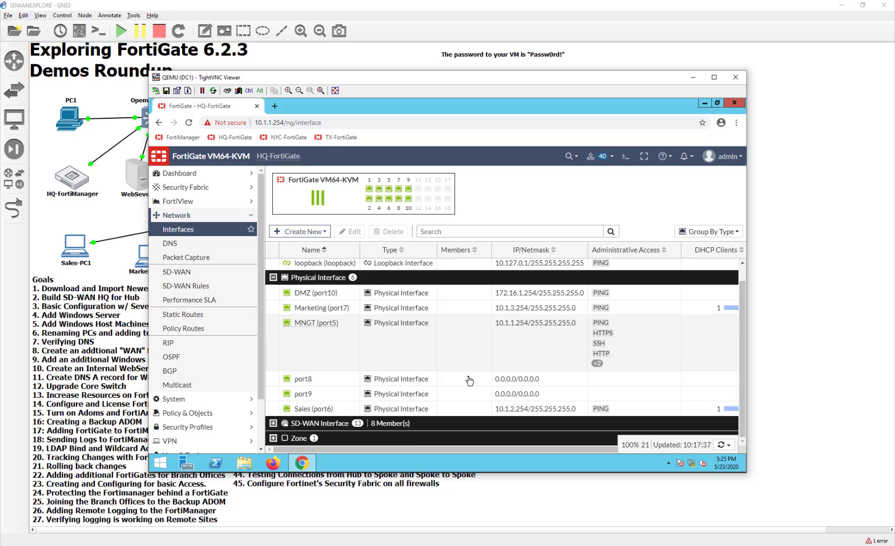
pyautogui.doubleClick(460, 413)
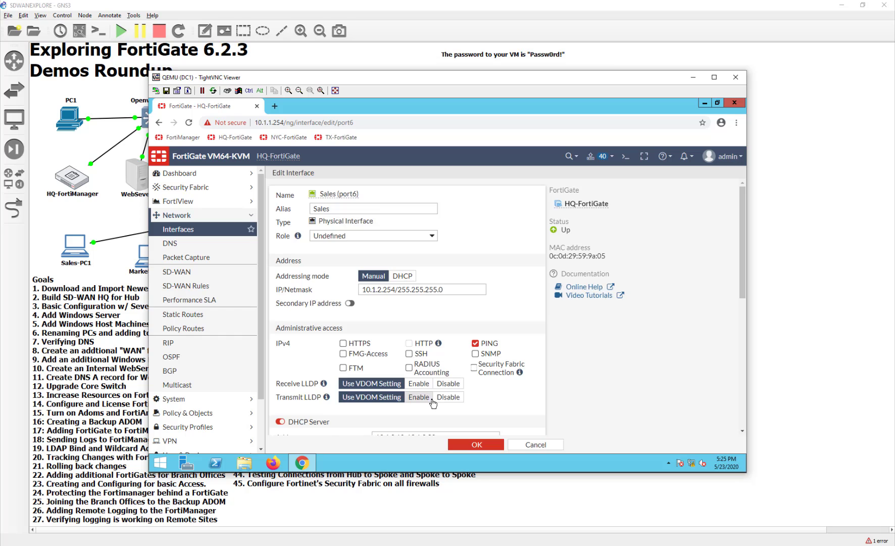
pyautogui.scroll(-3, 411, 401)
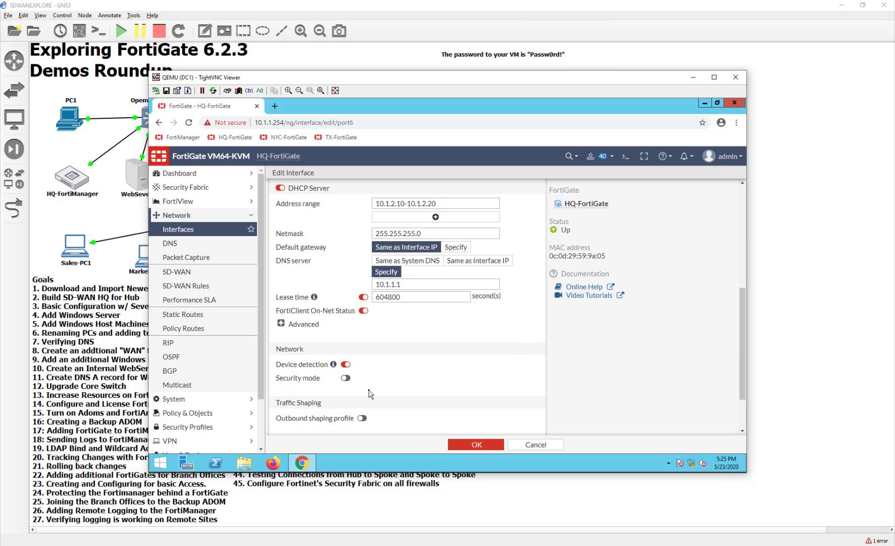
pyautogui.scroll(3, 369, 390)
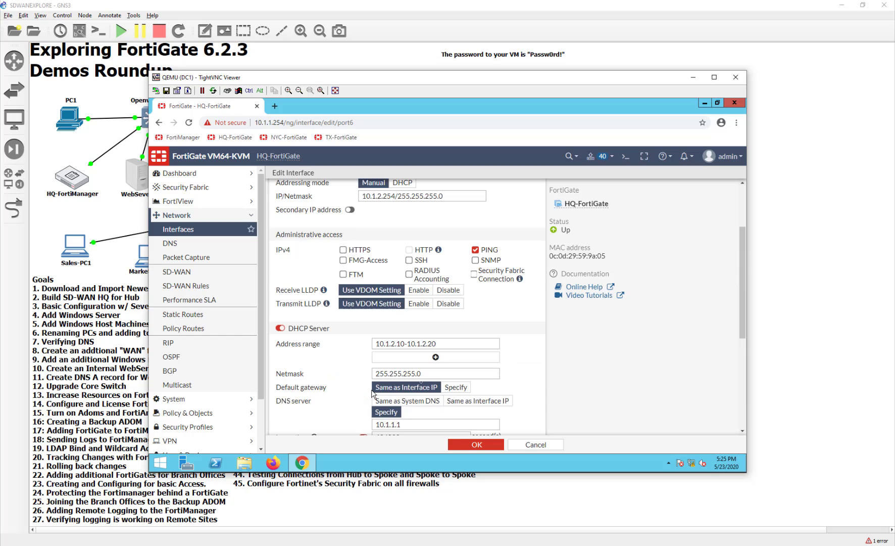
pyautogui.click(483, 276)
pyautogui.scroll(-4, 520, 402)
pyautogui.click(485, 445)
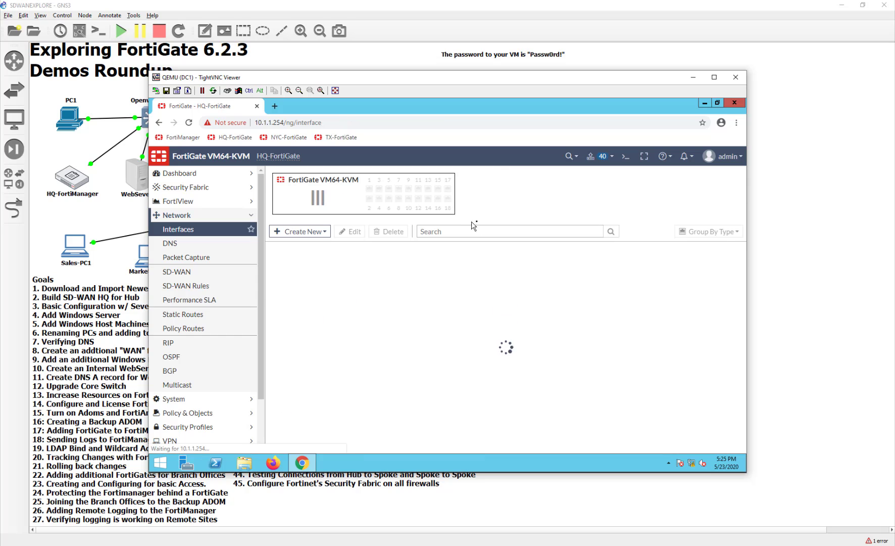
# Save the Marketing (port7) interface with Security Fabric Connection allowed.
pyautogui.scroll(-1, 384, 385)
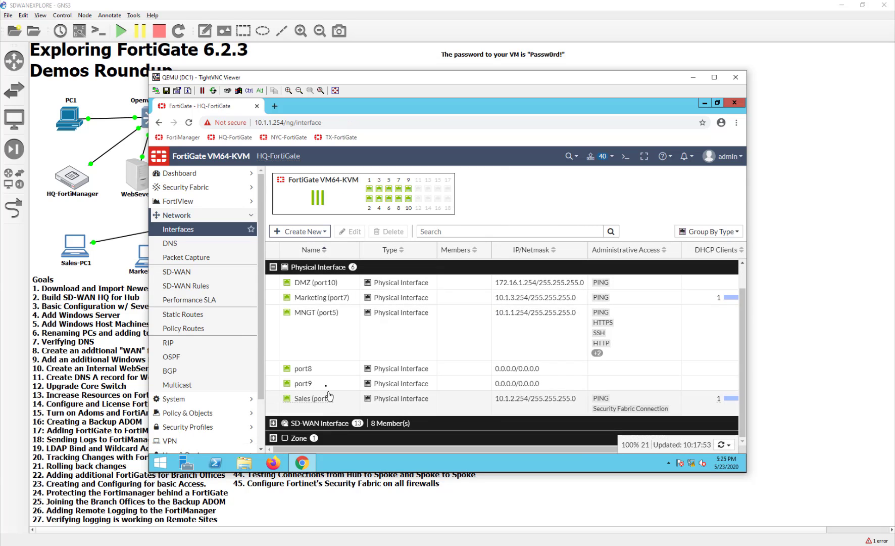
pyautogui.doubleClick(337, 297)
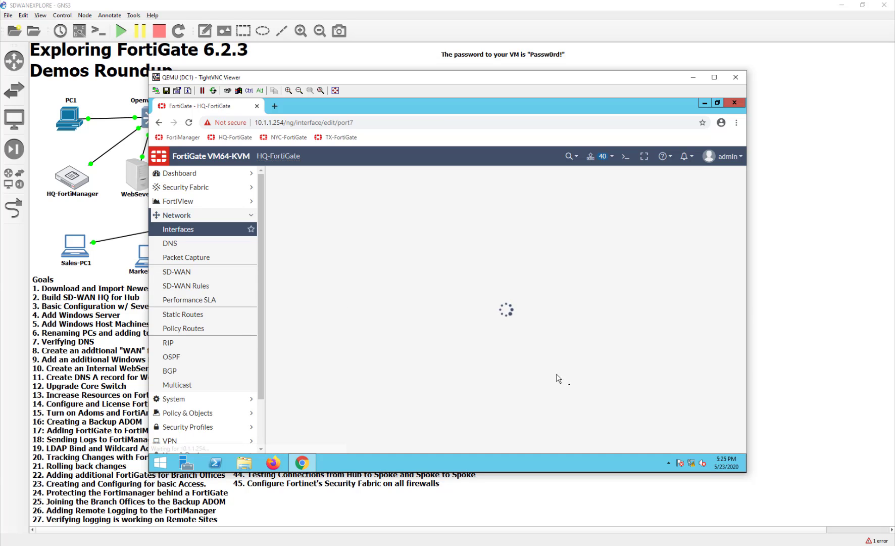
pyautogui.scroll(-5, 425, 417)
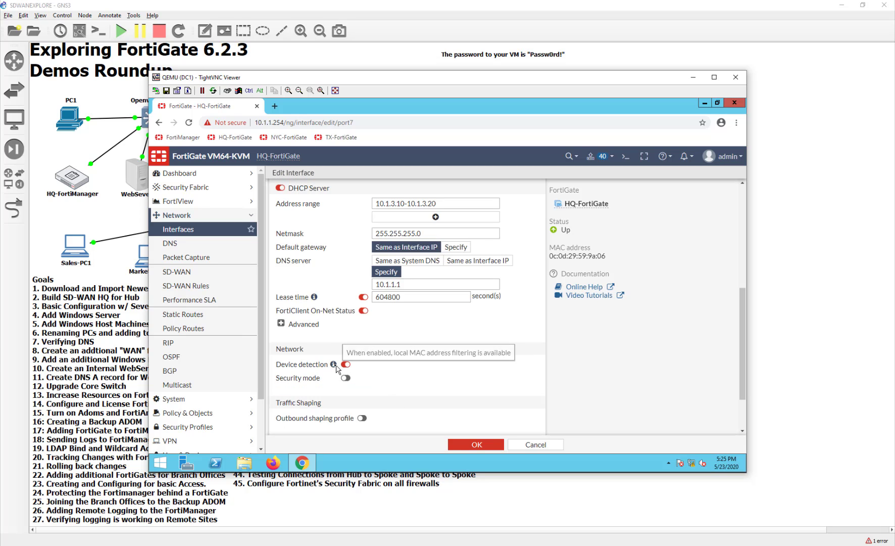
pyautogui.scroll(5, 392, 388)
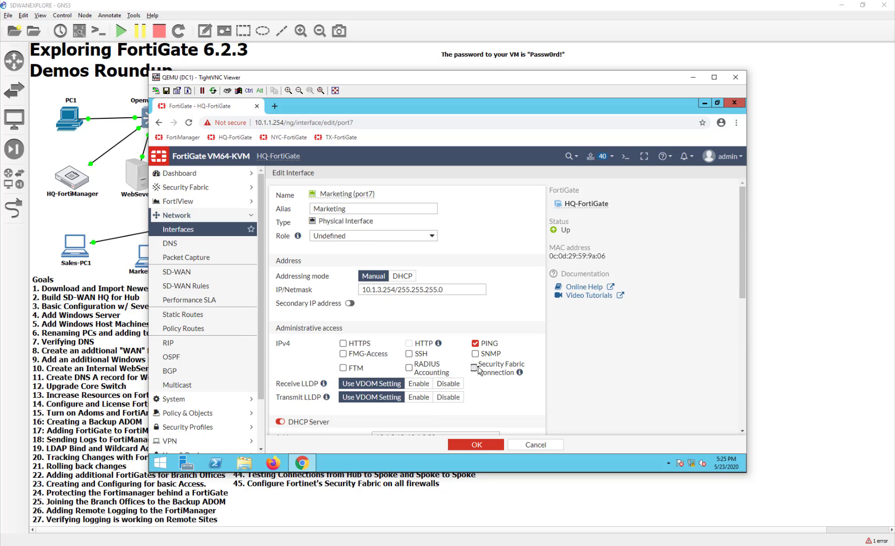
pyautogui.click(477, 445)
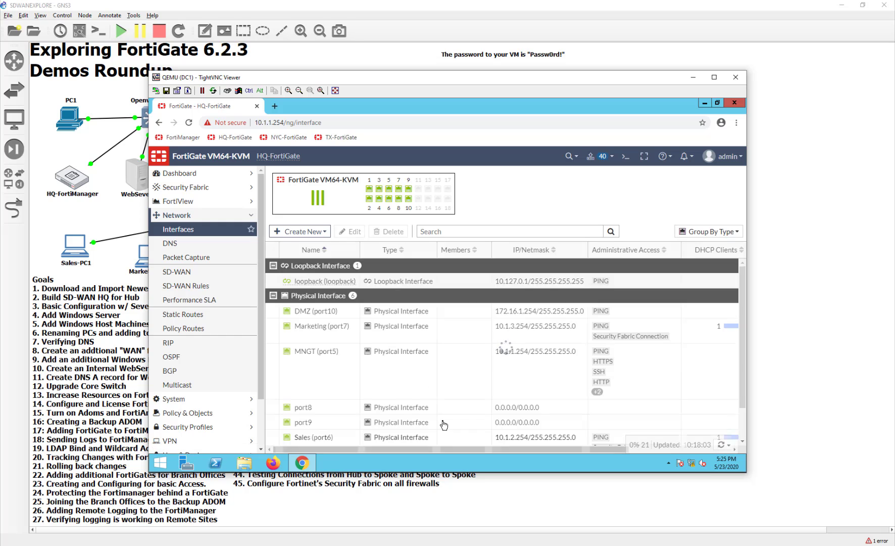
pyautogui.scroll(-1, 408, 412)
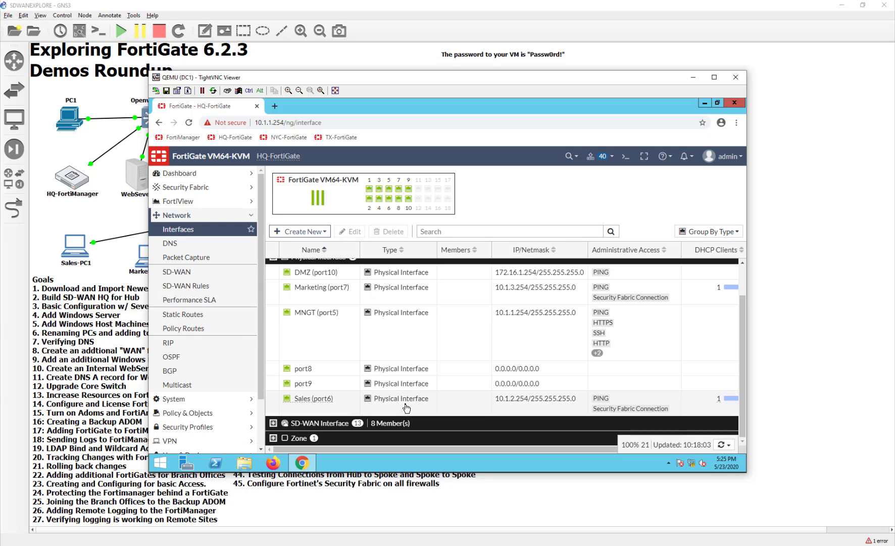
pyautogui.scroll(1, 409, 417)
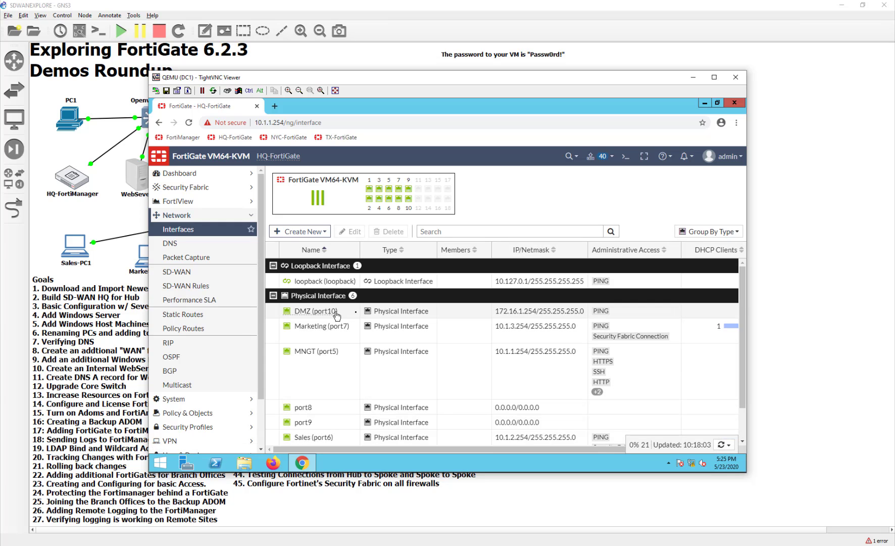
# Enable Security Fabric Connection on the DMZ (port10) interface and save it.
pyautogui.doubleClick(354, 313)
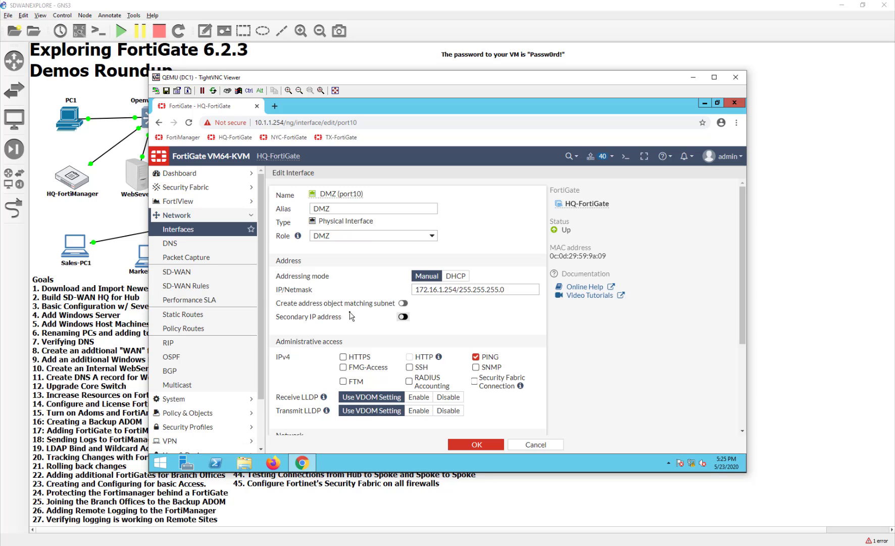
pyautogui.scroll(-2, 415, 340)
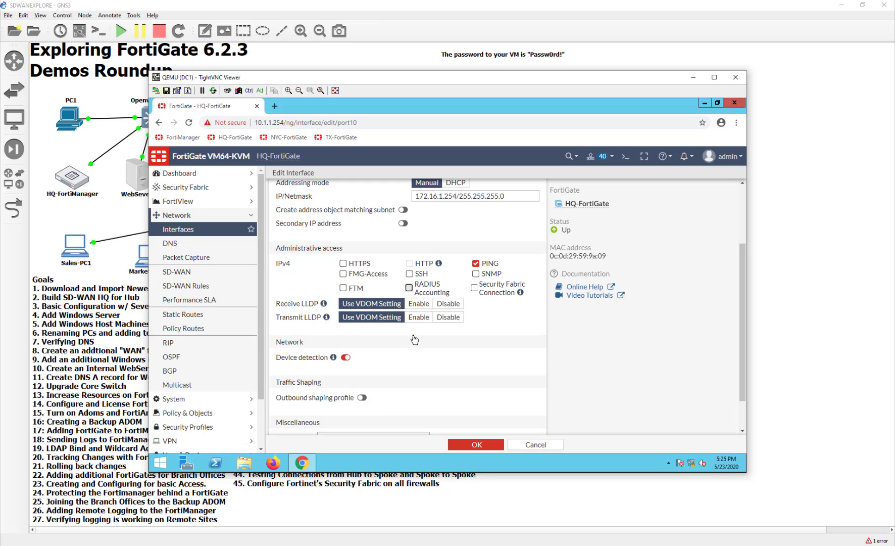
pyautogui.click(474, 288)
pyautogui.scroll(-1, 476, 347)
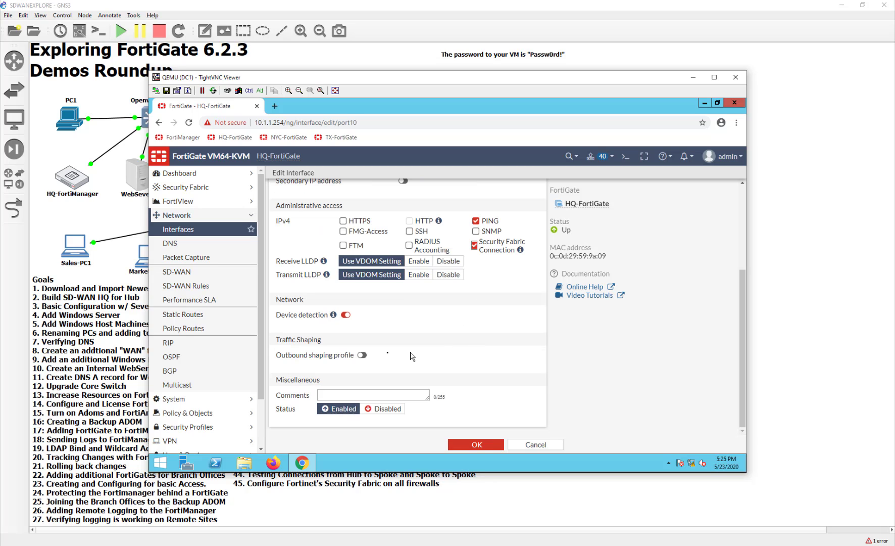
pyautogui.click(455, 444)
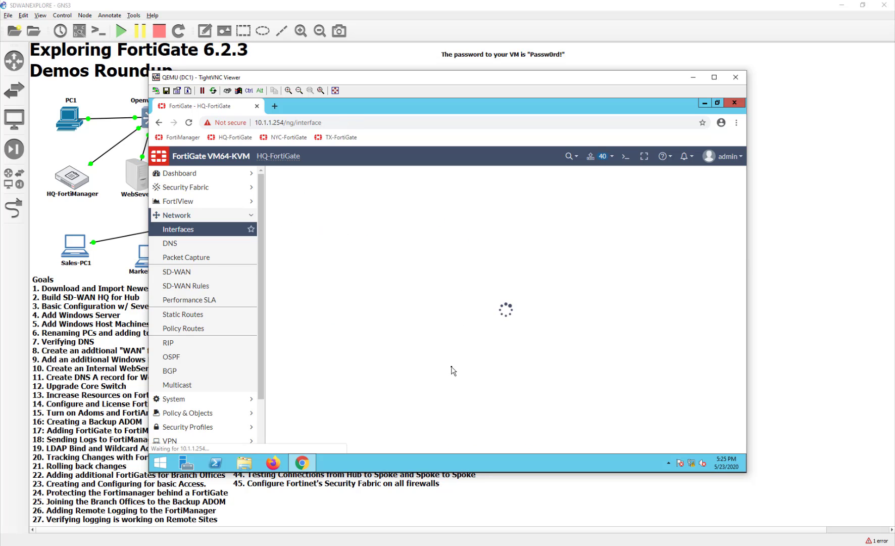
# Expand the SD-WAN Interface group and open the SD-WAN member settings.
pyautogui.scroll(-1, 453, 406)
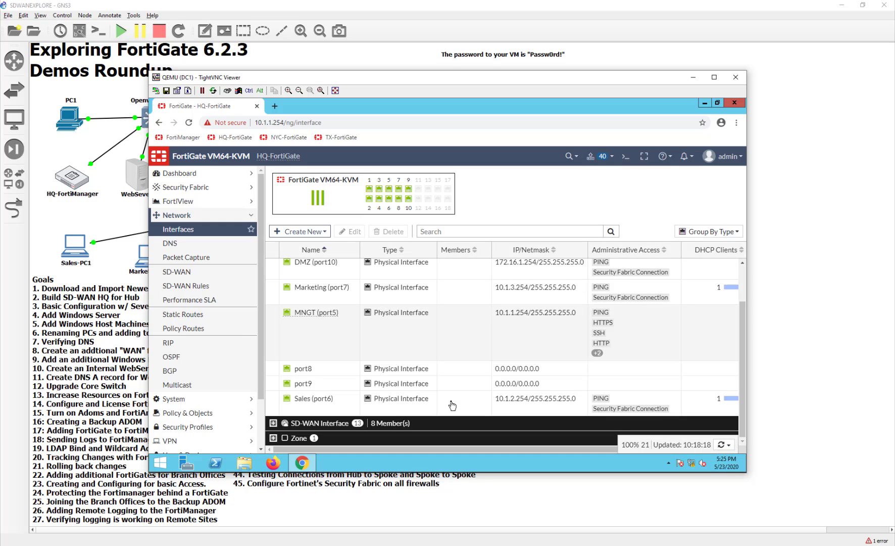
pyautogui.click(273, 438)
pyautogui.click(273, 423)
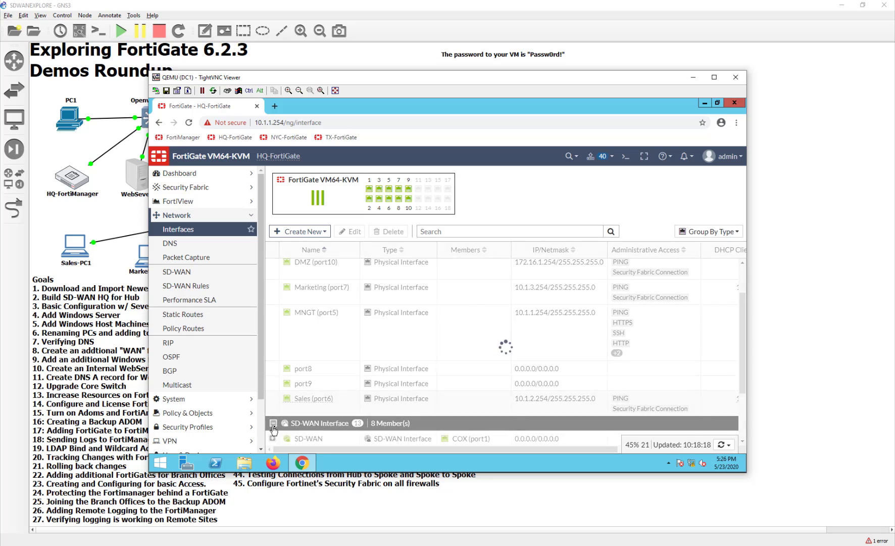
pyautogui.scroll(-2, 354, 394)
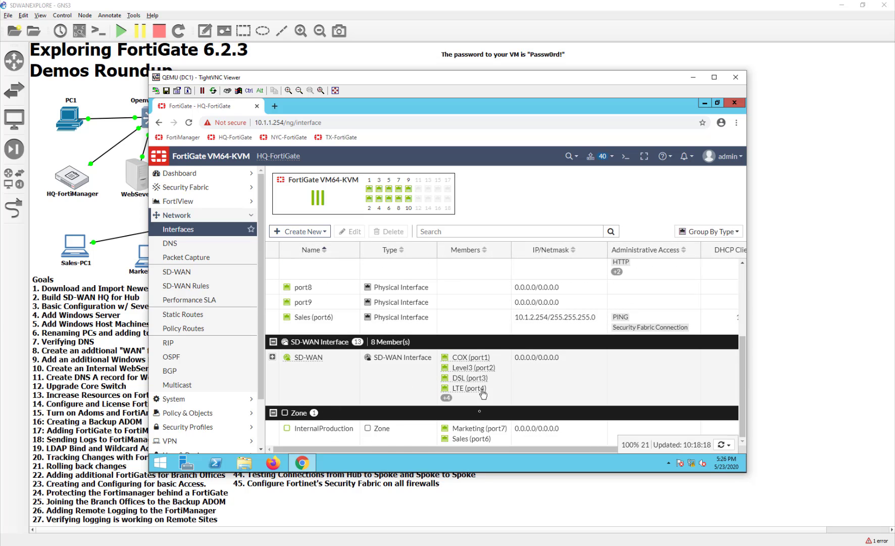
pyautogui.click(479, 361)
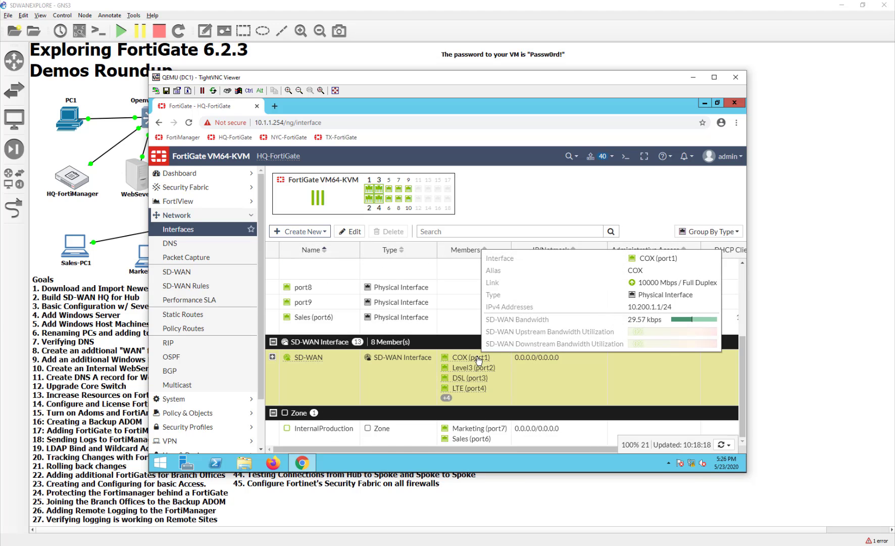
pyautogui.click(478, 359)
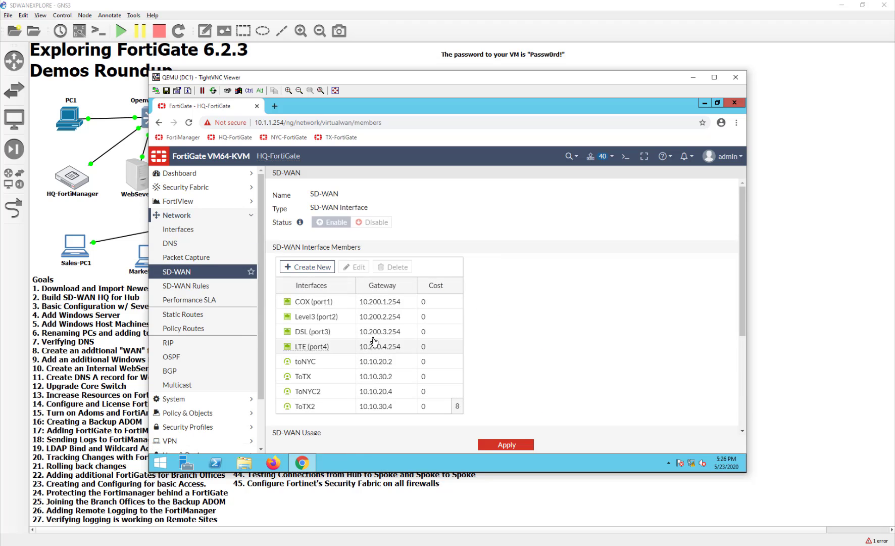
# Review the DSL (port3) member without changes, then apply the SD-WAN settings.
pyautogui.click(318, 331)
pyautogui.rightClick(318, 332)
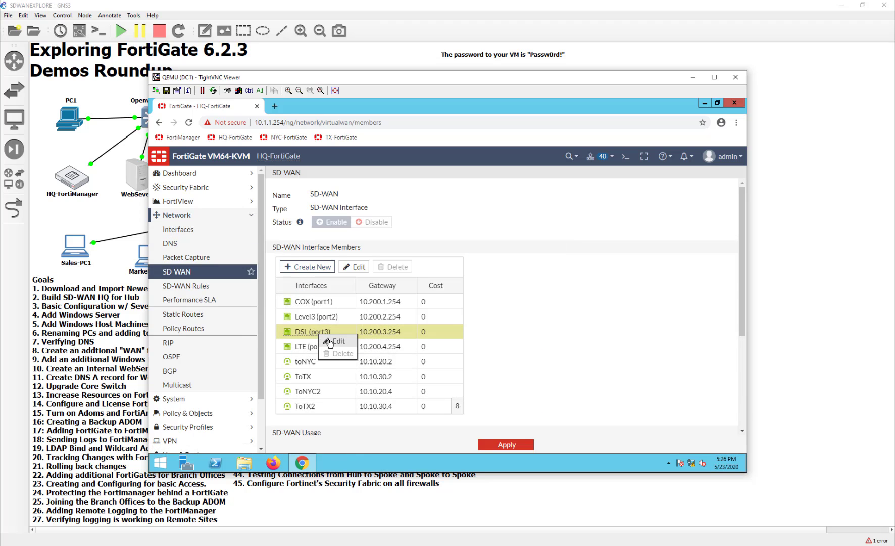
pyautogui.click(327, 337)
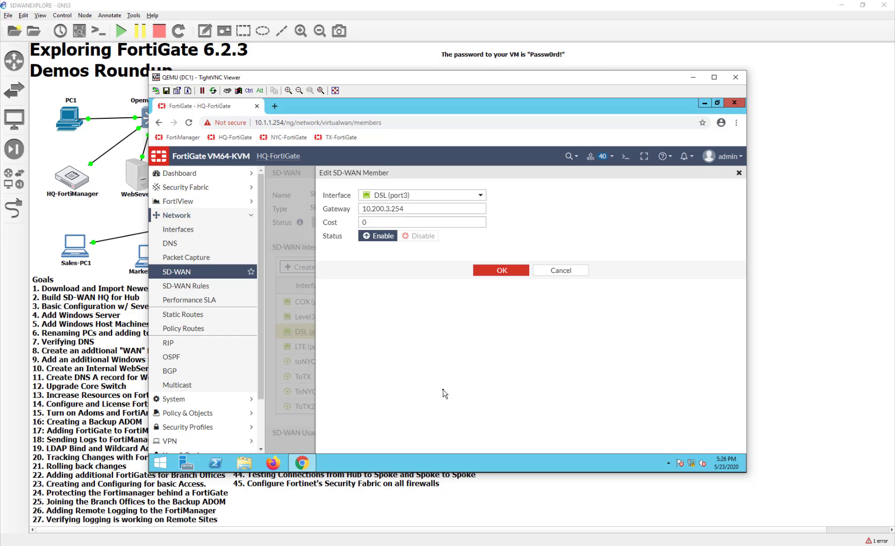
pyautogui.click(569, 270)
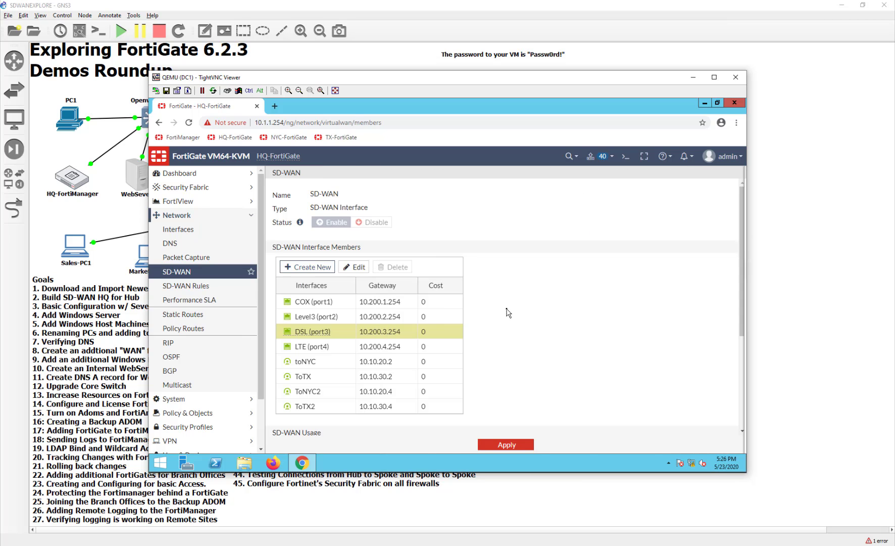
pyautogui.scroll(-3, 576, 376)
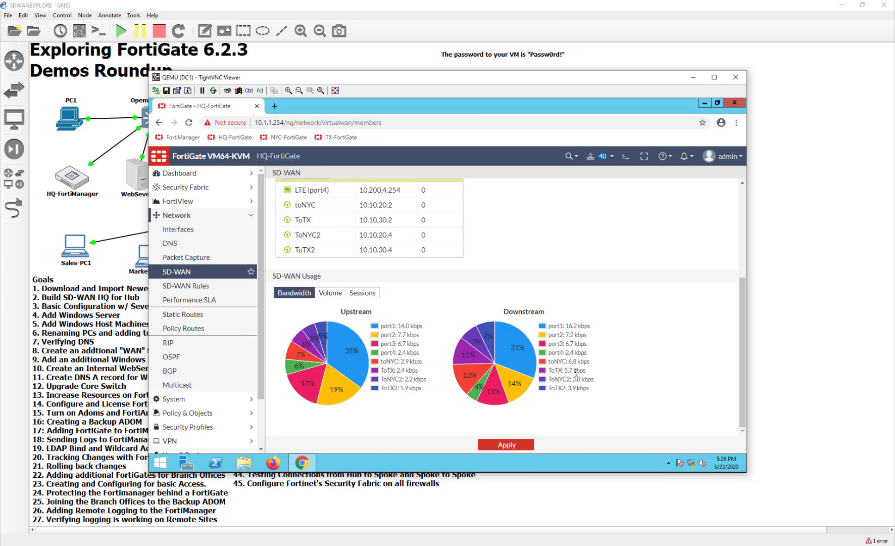
pyautogui.scroll(3, 575, 372)
pyautogui.click(520, 441)
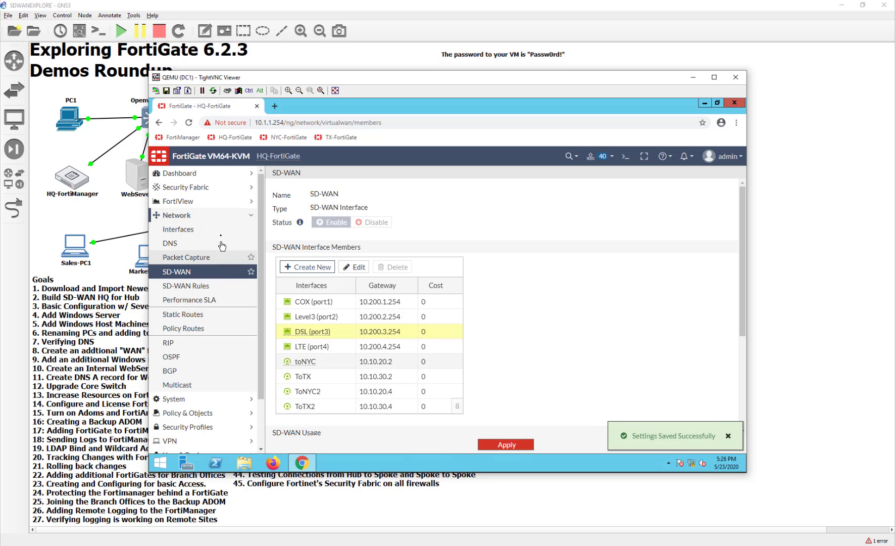
# In Security Fabric Settings, turn off SSL encrypt log transmission and turn on FortiGate Telemetry.
pyautogui.click(185, 190)
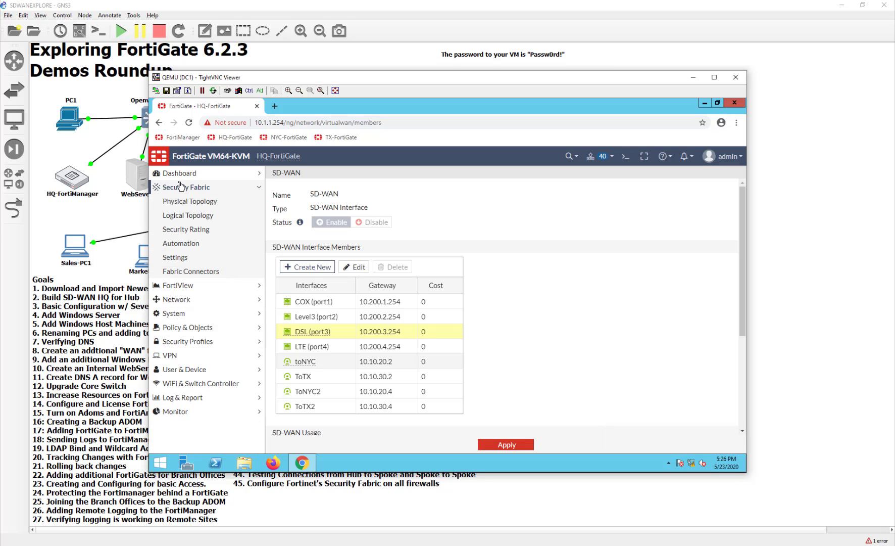
pyautogui.click(203, 257)
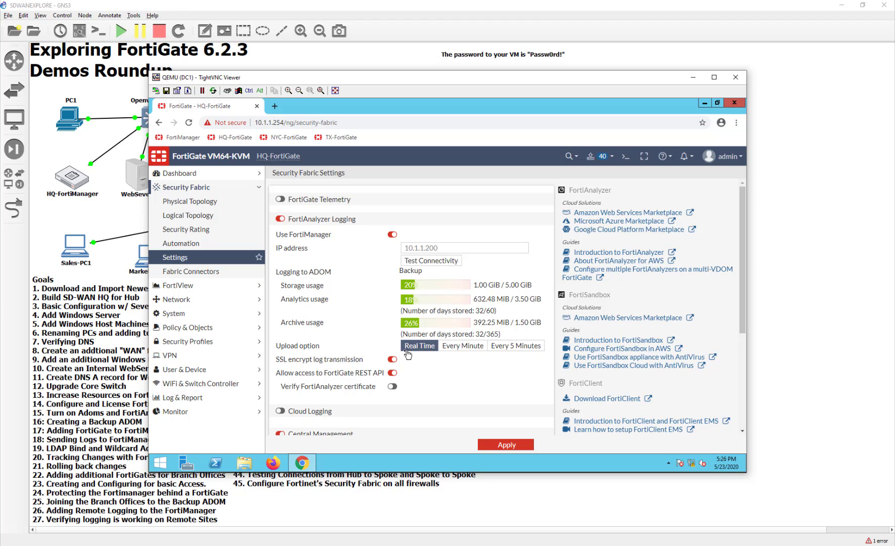
pyautogui.click(392, 359)
pyautogui.scroll(-3, 366, 378)
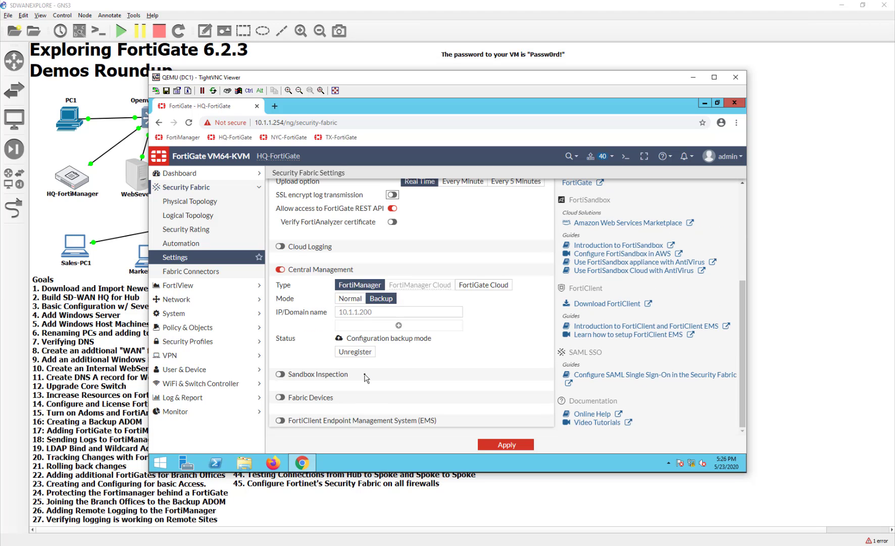
pyautogui.scroll(3, 367, 378)
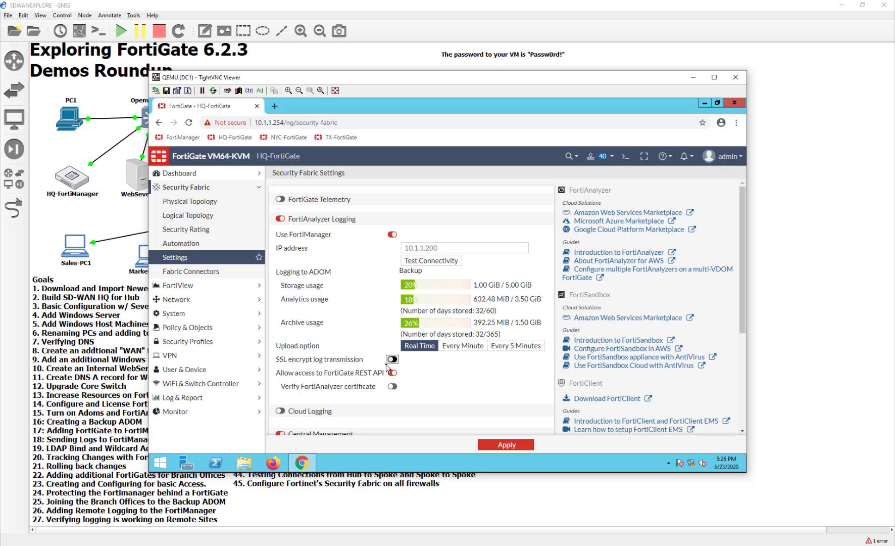
pyautogui.click(280, 199)
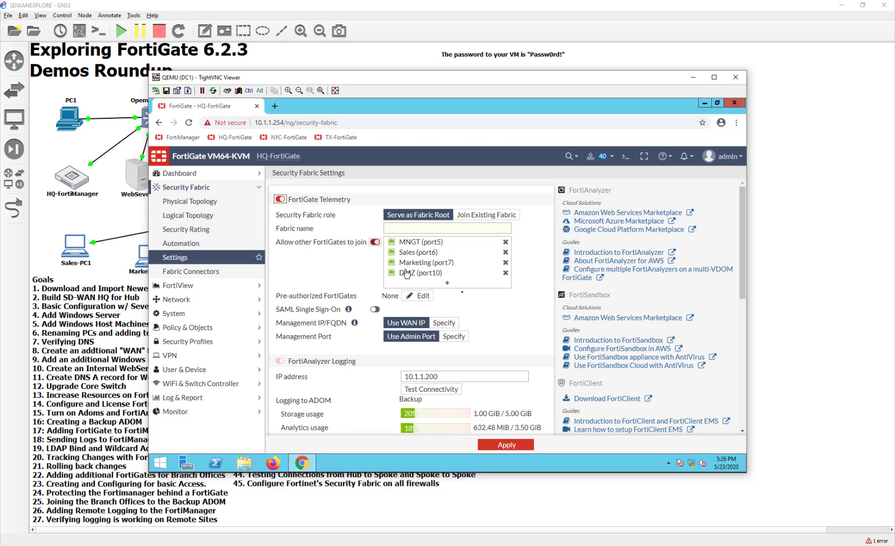
# Add toNYC, ToNYC2, ToTX and ToTX2 to the interfaces other FortiGates may join through.
pyautogui.click(447, 283)
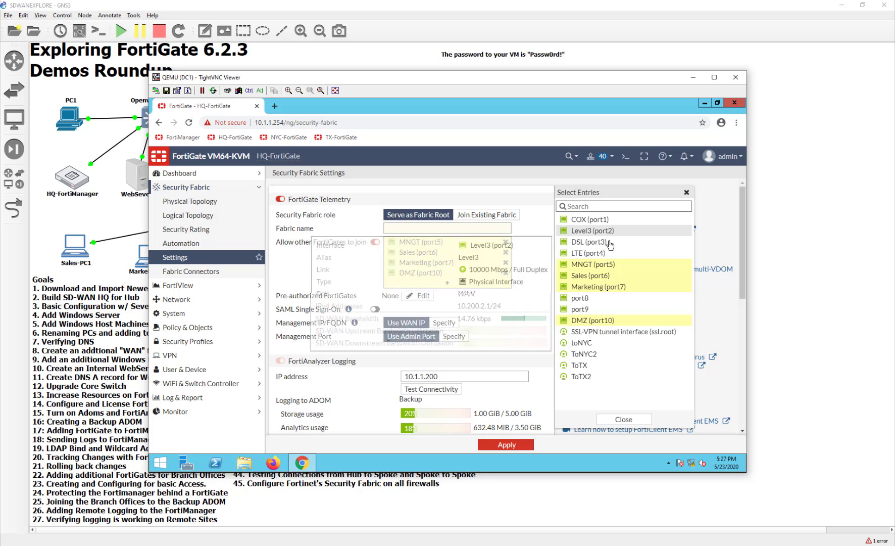
pyautogui.click(607, 344)
pyautogui.click(605, 355)
pyautogui.click(602, 366)
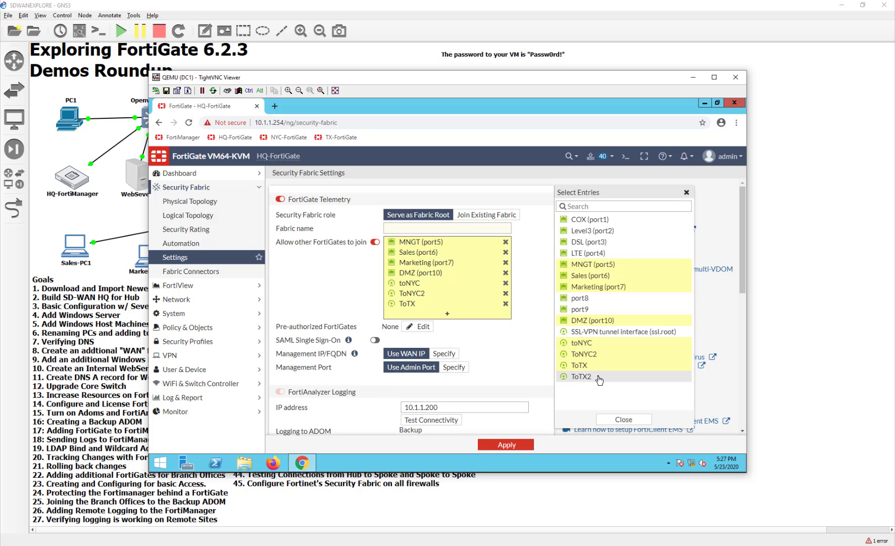
pyautogui.click(599, 377)
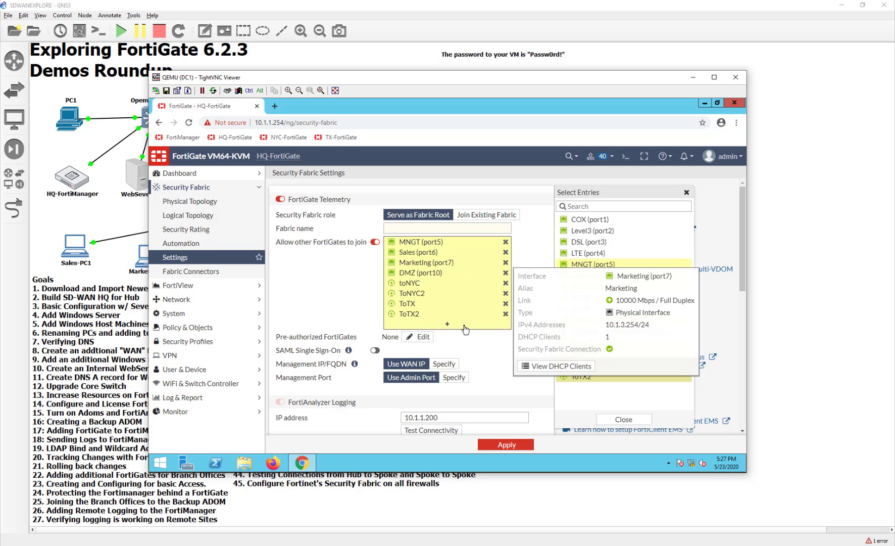
pyautogui.click(486, 361)
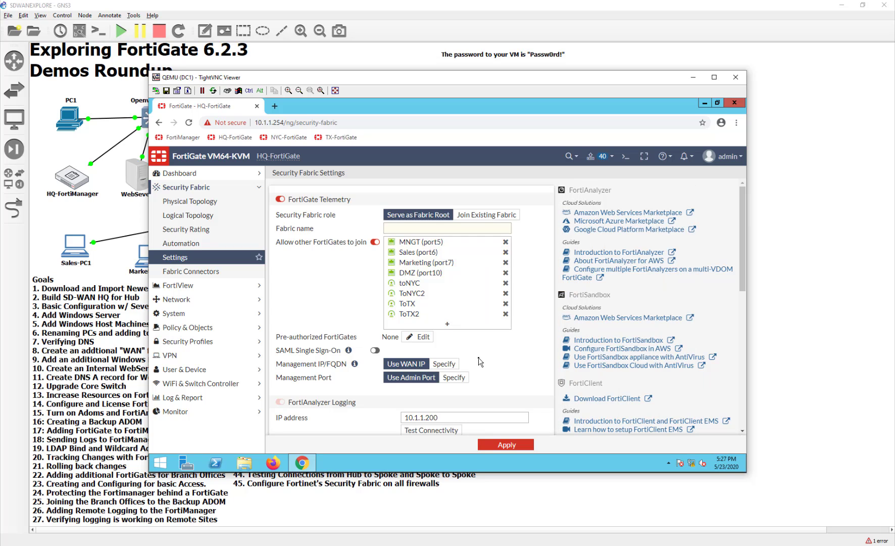
pyautogui.moveTo(356, 366)
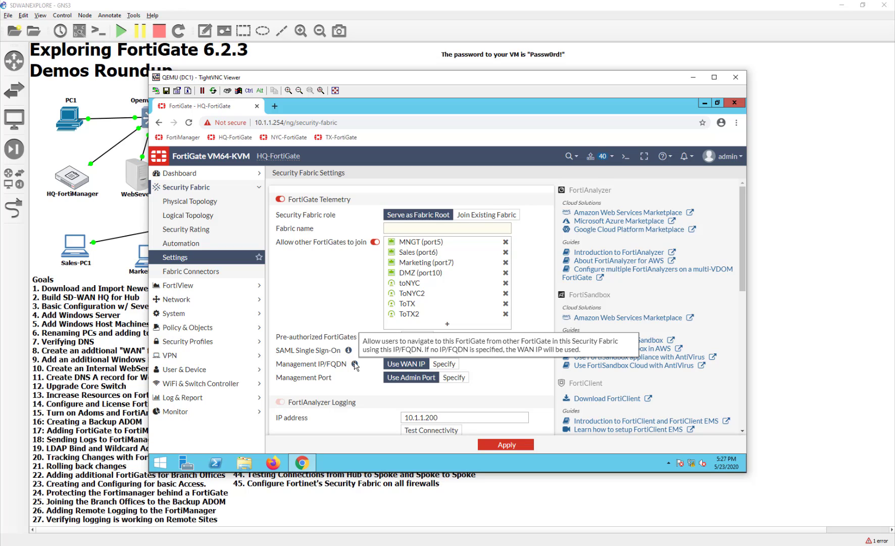
# Specify 10.1.1.254 as the Management IP/FQDN and move the viewer window aside.
pyautogui.click(444, 364)
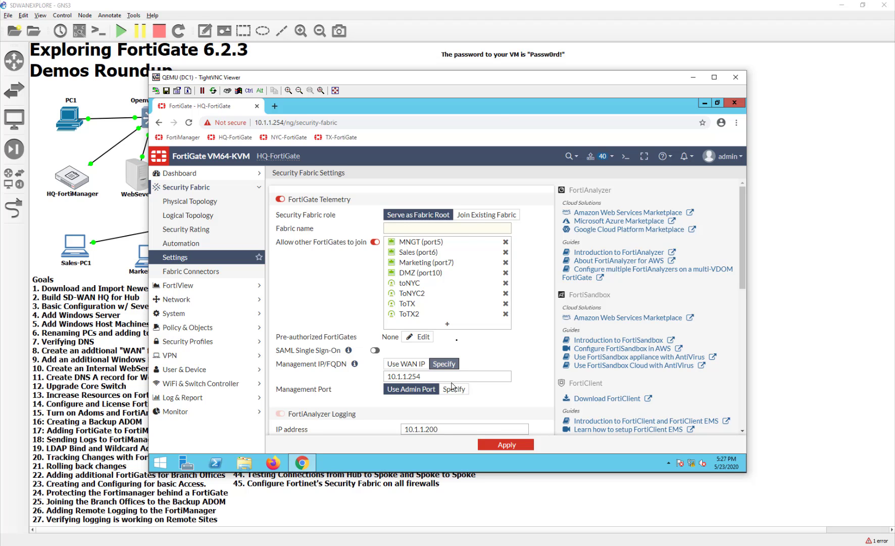
pyautogui.moveTo(471, 77); pyautogui.dragTo(648, 85)
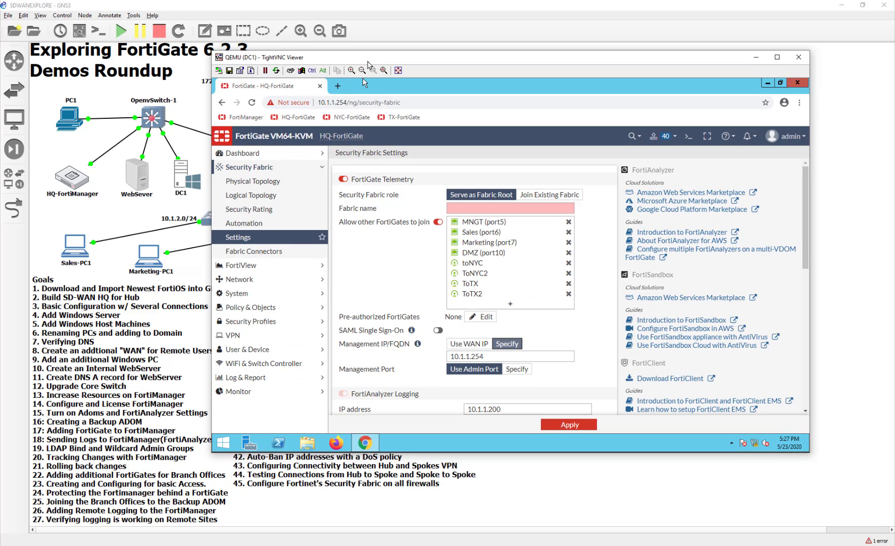
# Name the fabric 'itninja' and apply the Security Fabric settings.
pyautogui.moveTo(484, 85); pyautogui.dragTo(370, 57)
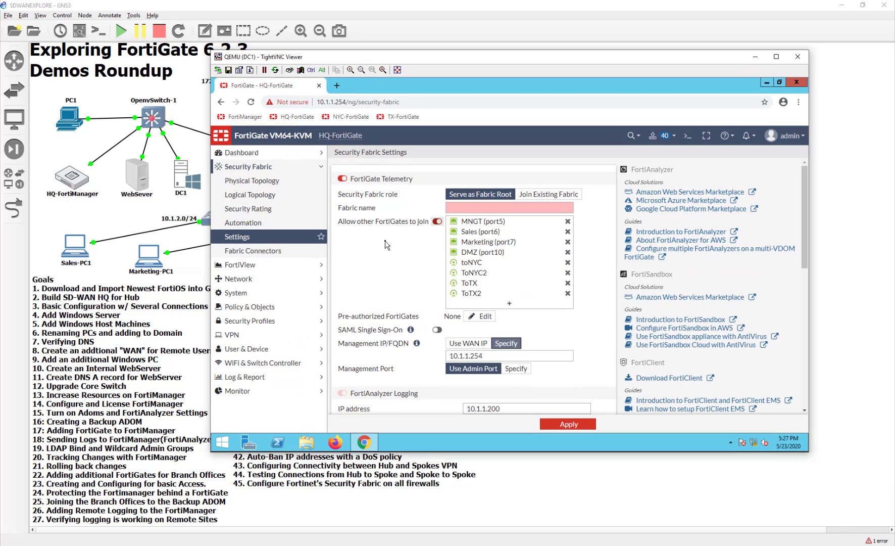
pyautogui.click(481, 208)
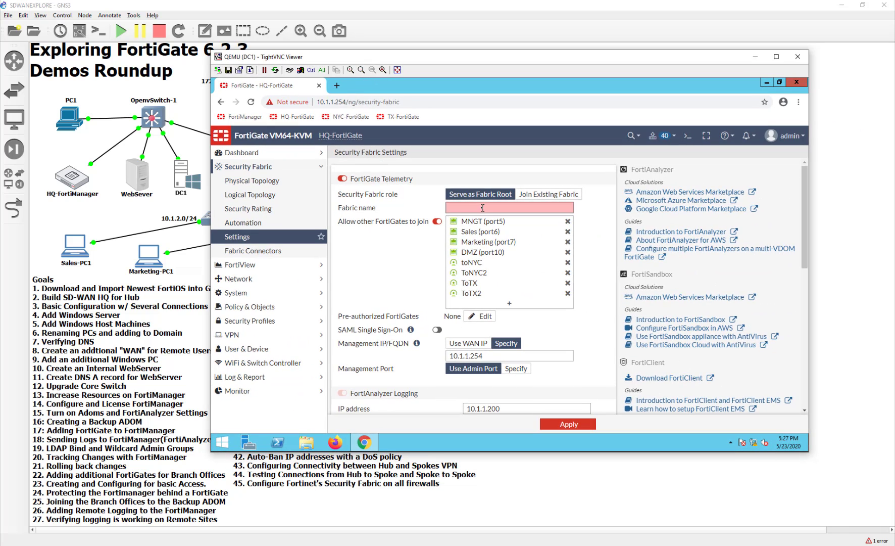
pyautogui.write('itninja')
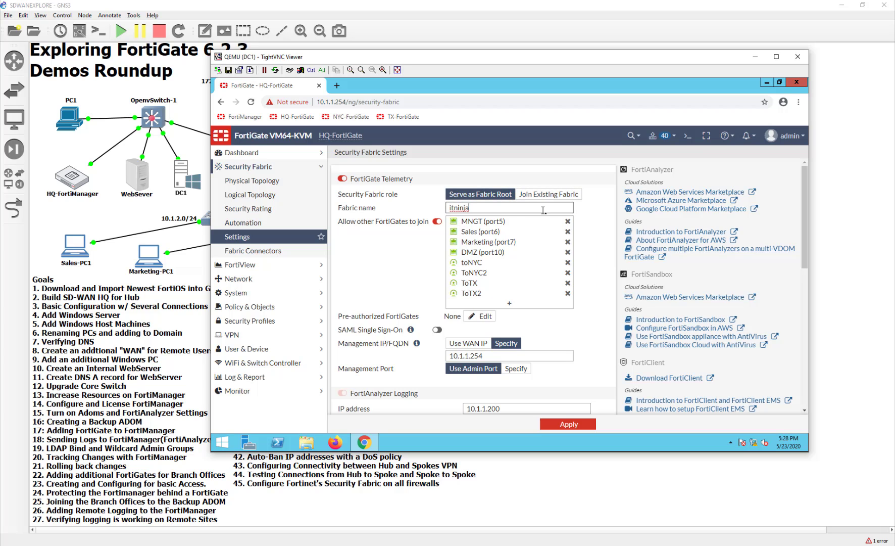
pyautogui.scroll(-10, 375, 294)
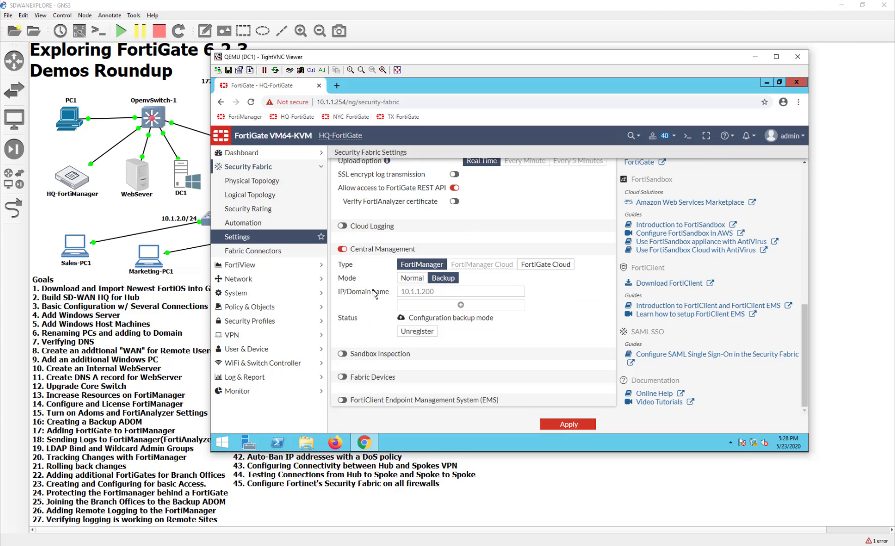
pyautogui.click(559, 425)
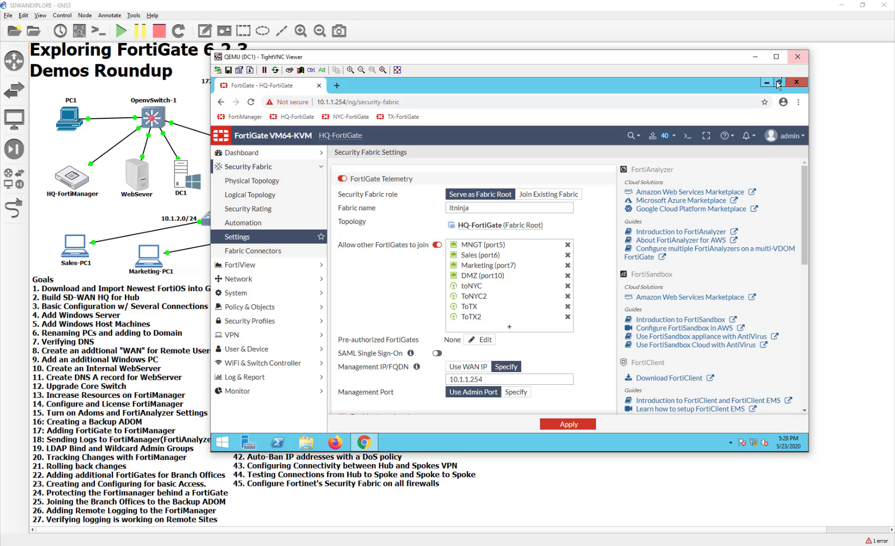
# Switch to the PC1-NYC console and log in to the NYC-FortiGate as admin with its password.
pyautogui.click(798, 58)
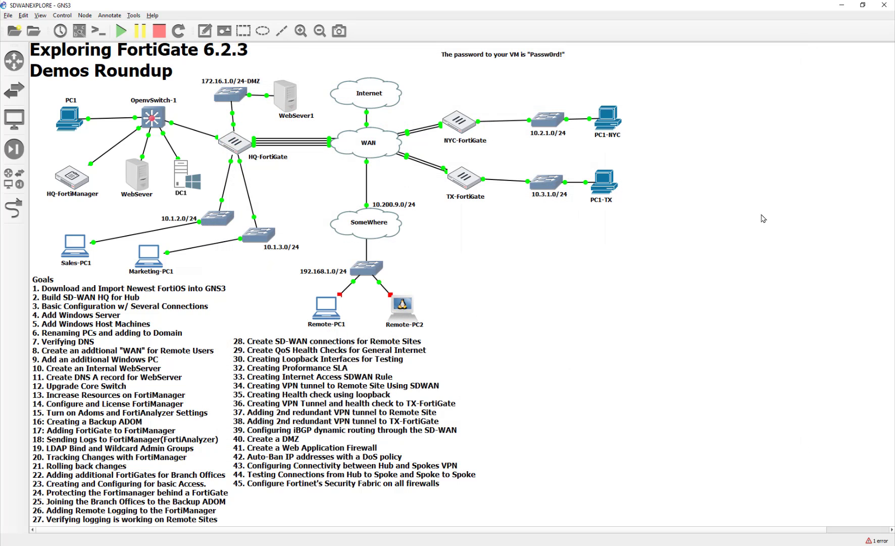
pyautogui.doubleClick(609, 119)
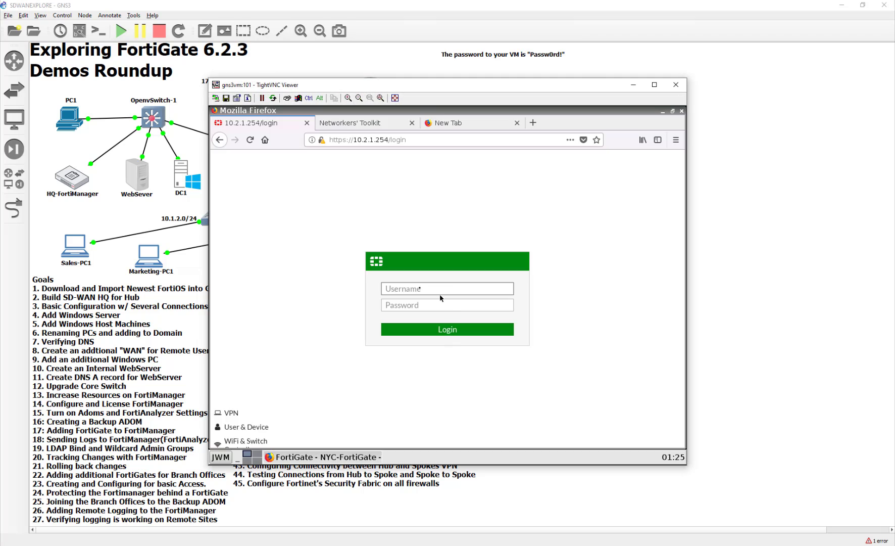
pyautogui.click(420, 287)
pyautogui.write('admin')
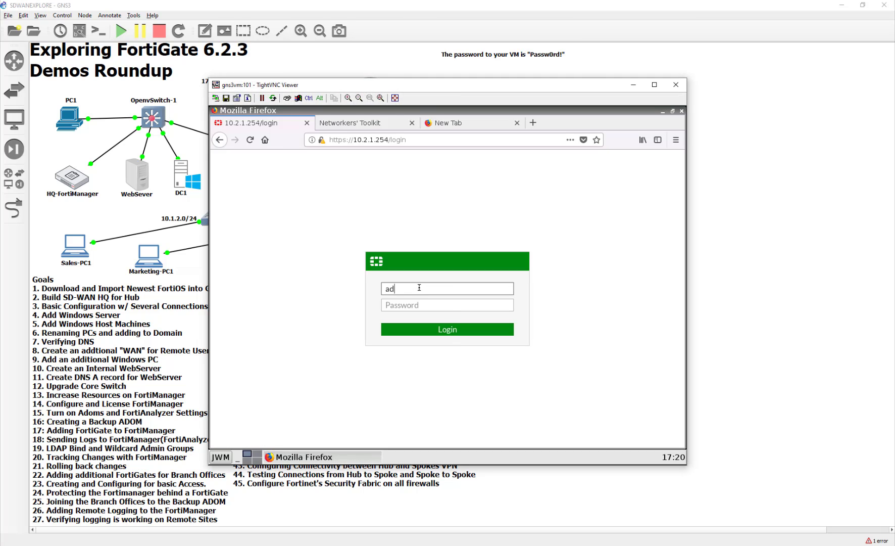
pyautogui.press('Tab')
pyautogui.write('Passw0rd!')
pyautogui.press('Return')
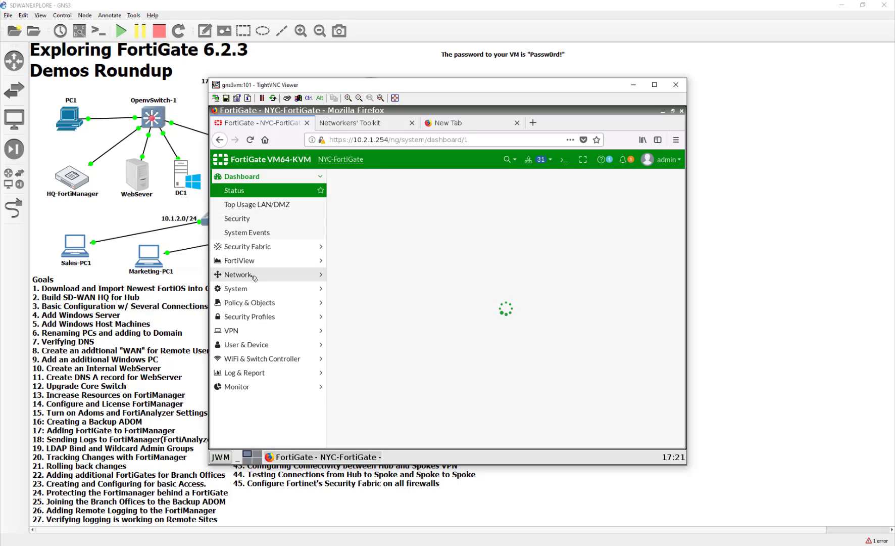
# Open NYC-FortiGate's MNT (port3) interface for editing from the interface list.
pyautogui.click(254, 277)
pyautogui.click(254, 276)
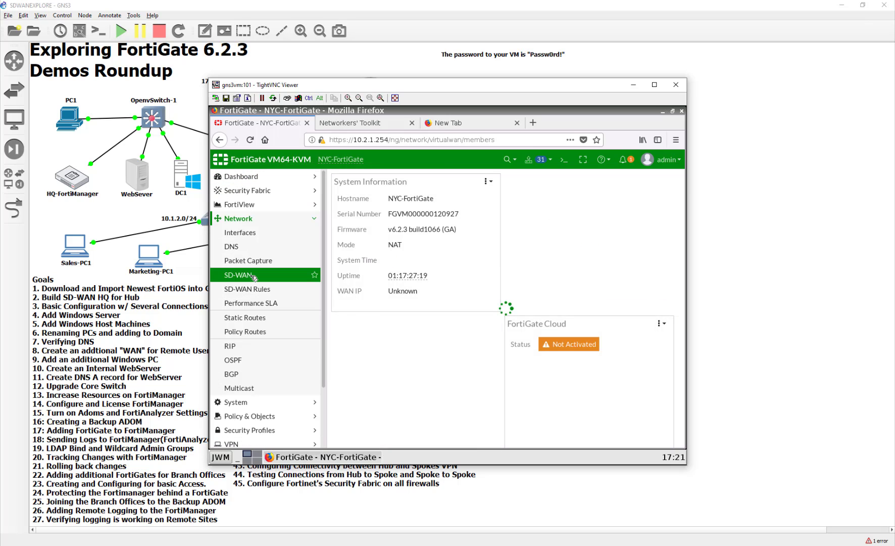
pyautogui.click(250, 233)
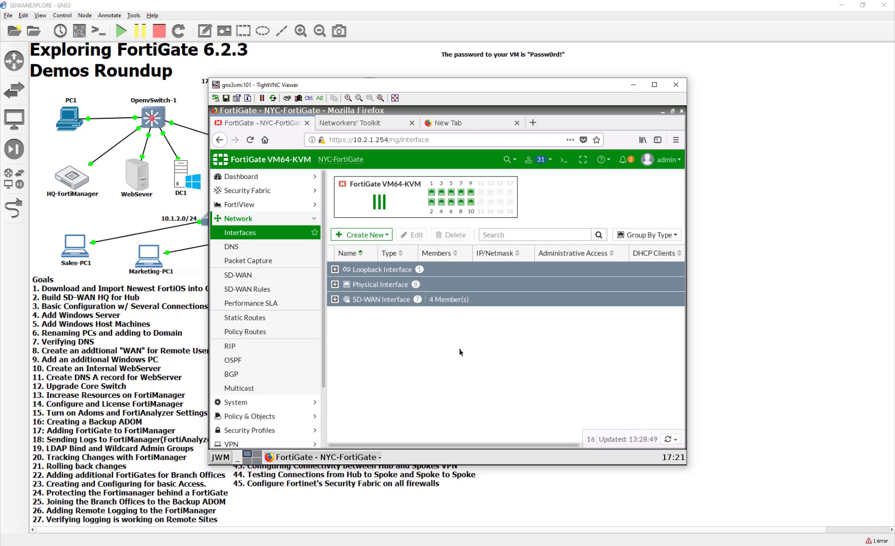
pyautogui.click(335, 284)
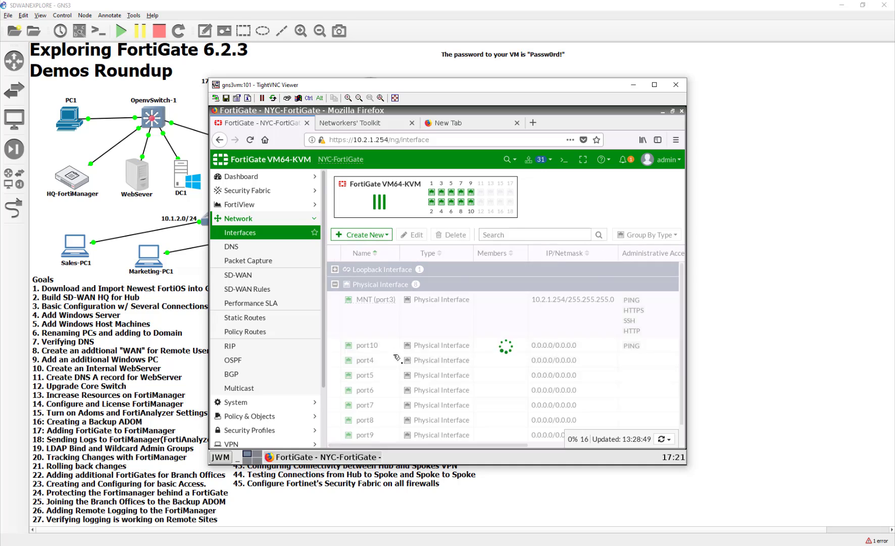
pyautogui.doubleClick(529, 318)
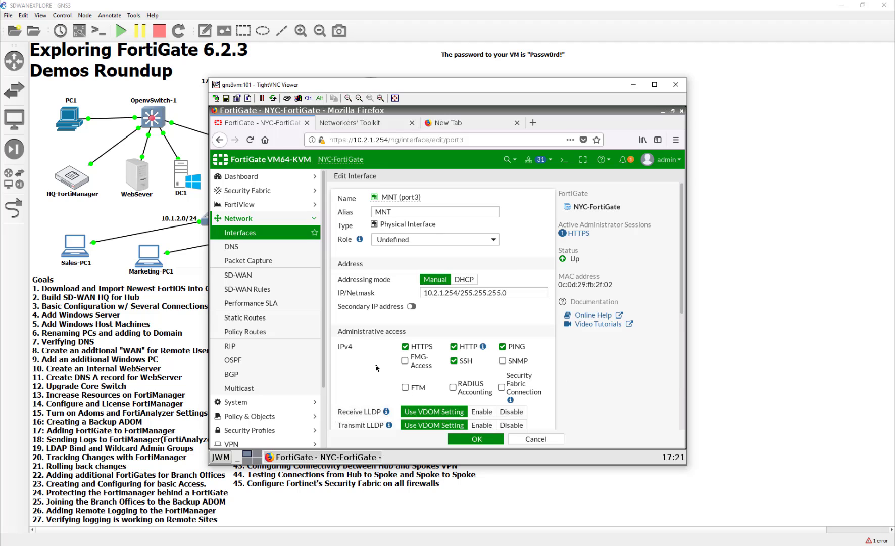
# Enable Security Fabric Connection access on MNT (port3) and save, confirming the in-use warning.
pyautogui.click(502, 388)
pyautogui.scroll(-3, 371, 389)
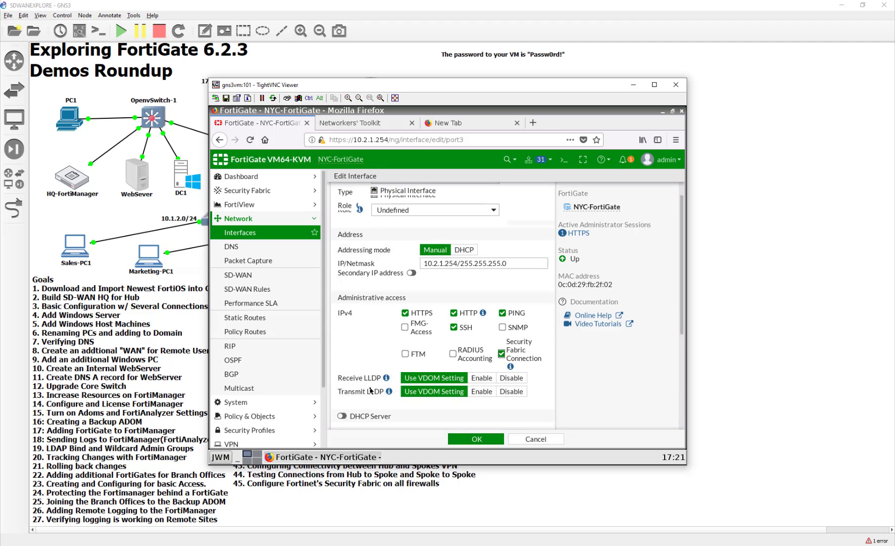
pyautogui.scroll(-1, 372, 391)
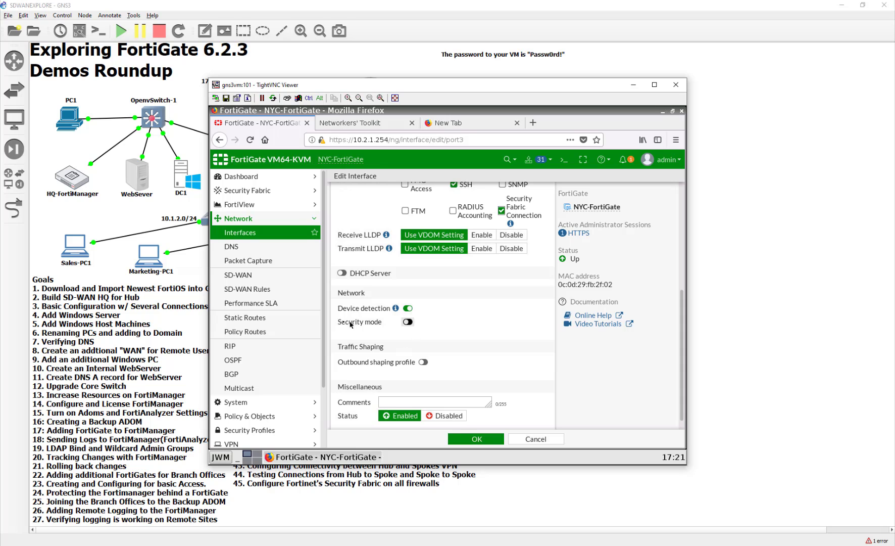
pyautogui.scroll(-1, 477, 390)
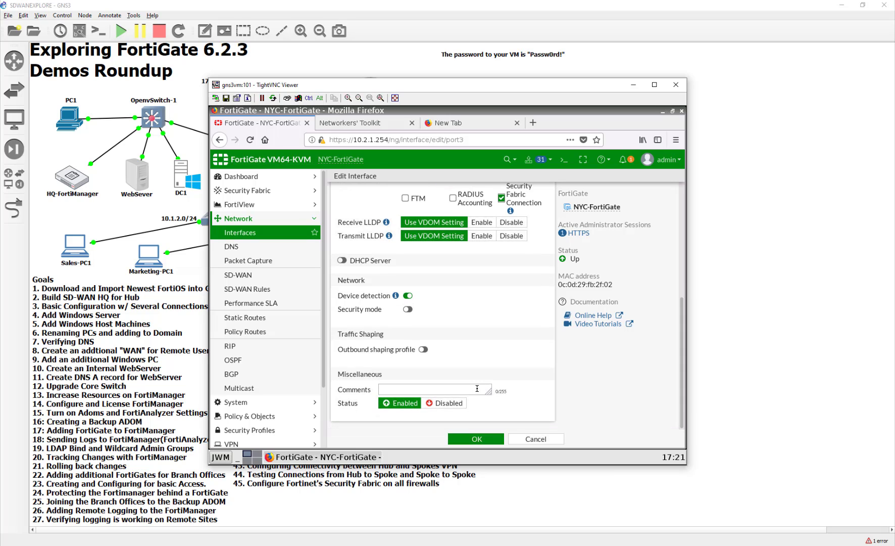
pyautogui.scroll(5, 478, 391)
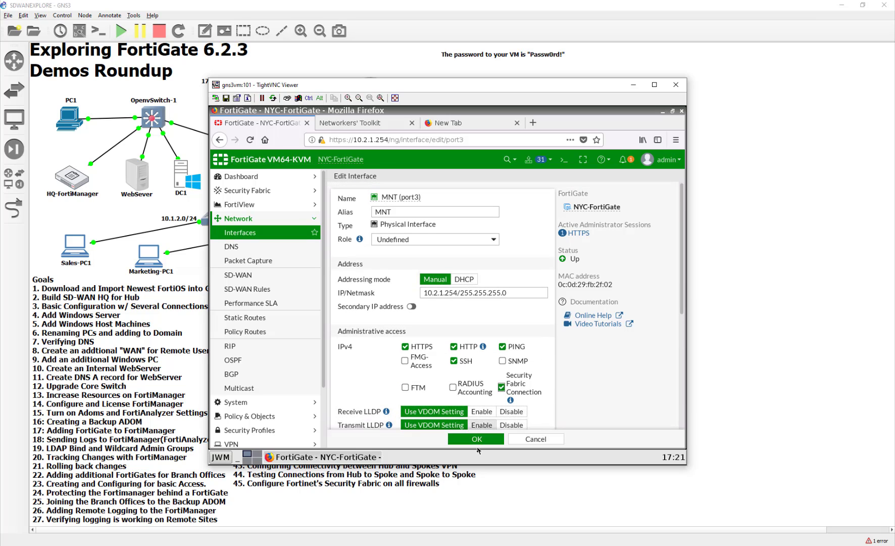
pyautogui.click(482, 439)
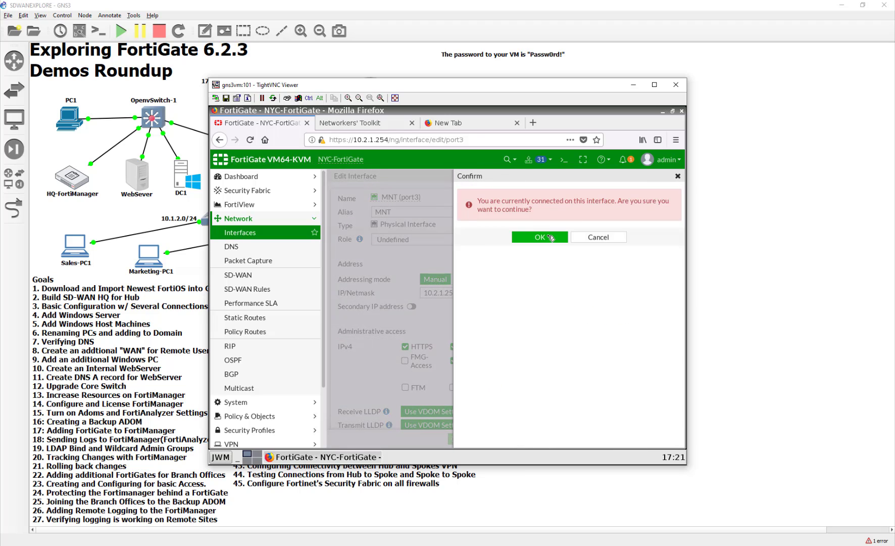
pyautogui.click(550, 238)
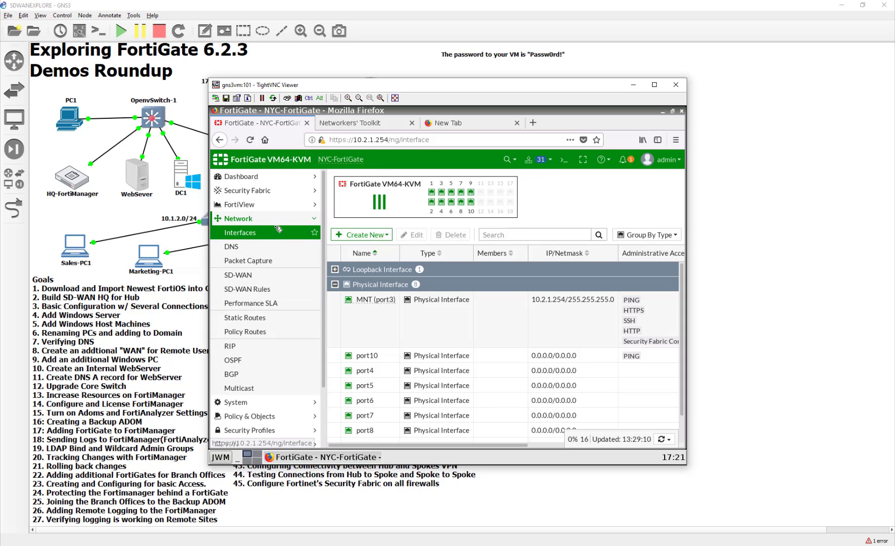
pyautogui.click(271, 193)
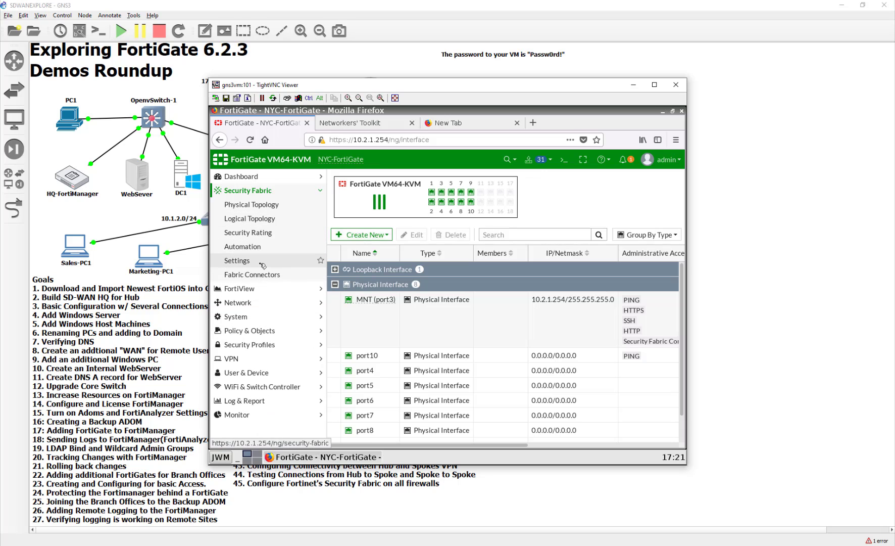
# Turn on FortiGate Telemetry and choose Join Existing Fabric.
pyautogui.click(262, 266)
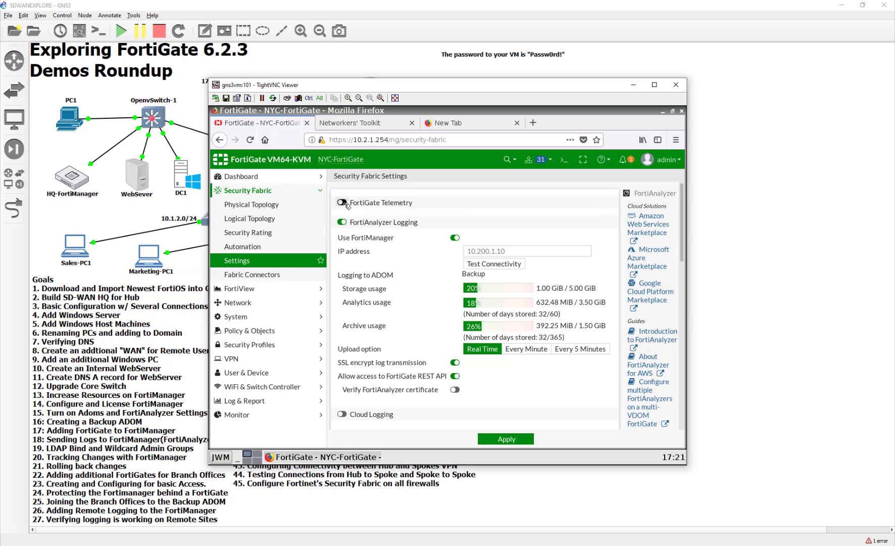
pyautogui.click(346, 203)
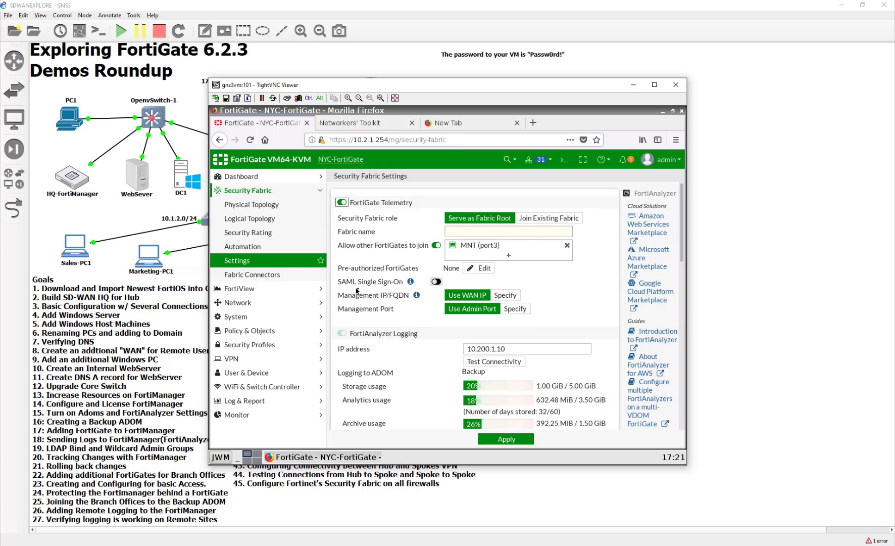
pyautogui.click(536, 218)
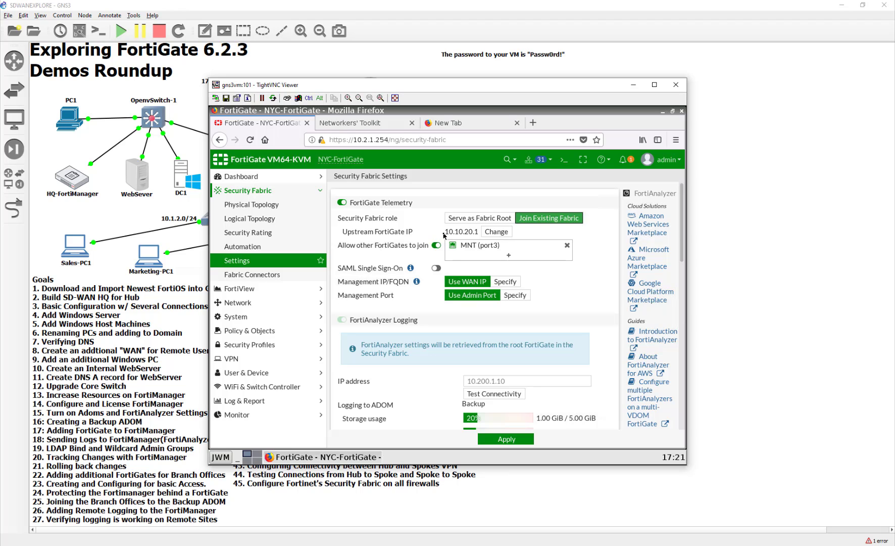
# Change the upstream FortiGate IP to 10.1.1.254 and specify management IP 10.2.1.254.
pyautogui.moveTo(444, 235); pyautogui.dragTo(480, 234)
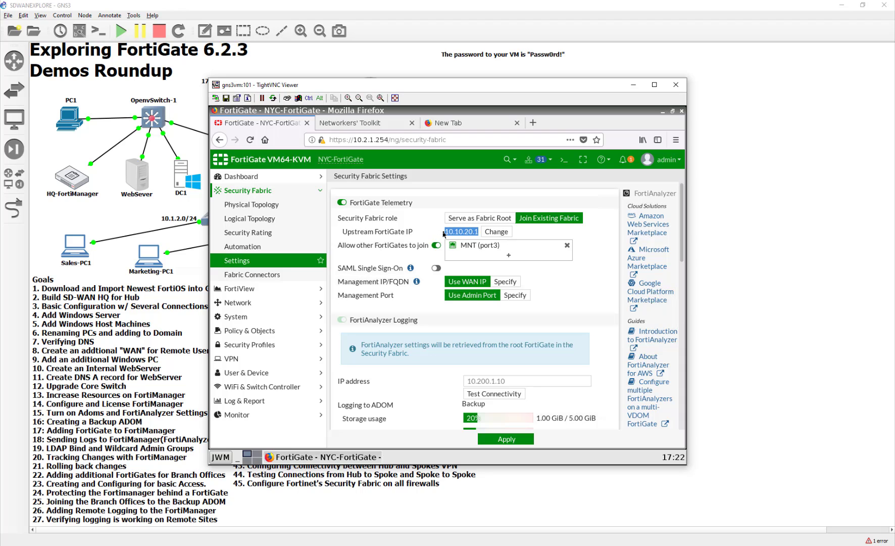
pyautogui.moveTo(444, 233); pyautogui.dragTo(480, 233)
pyautogui.click(465, 230)
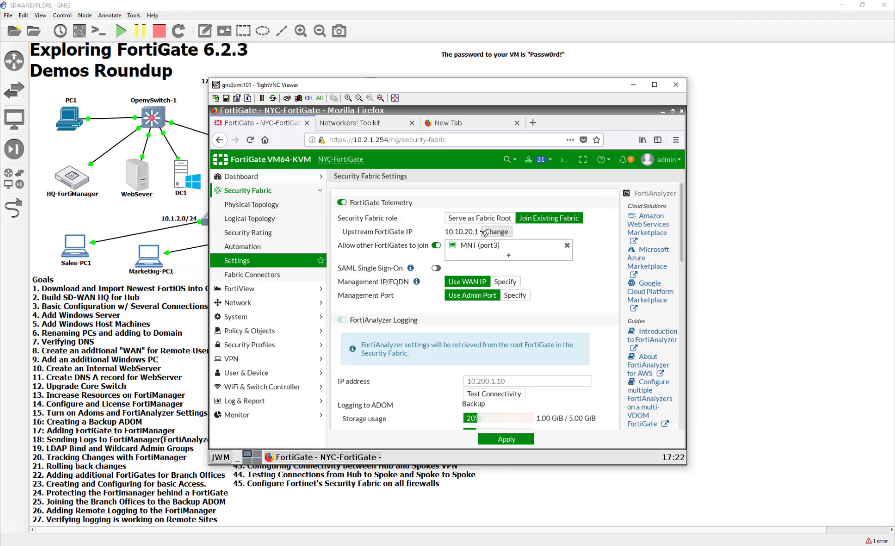
pyautogui.moveTo(478, 231); pyautogui.dragTo(444, 230)
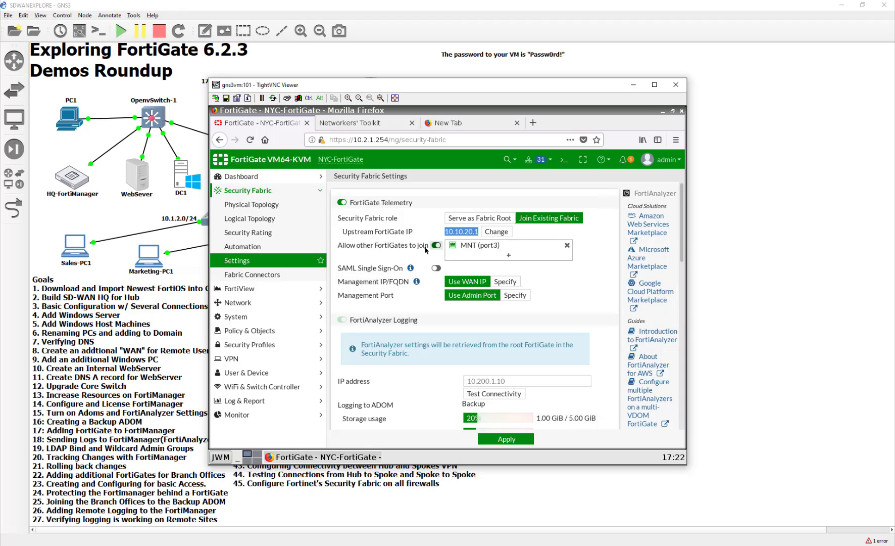
pyautogui.click(446, 234)
pyautogui.click(489, 232)
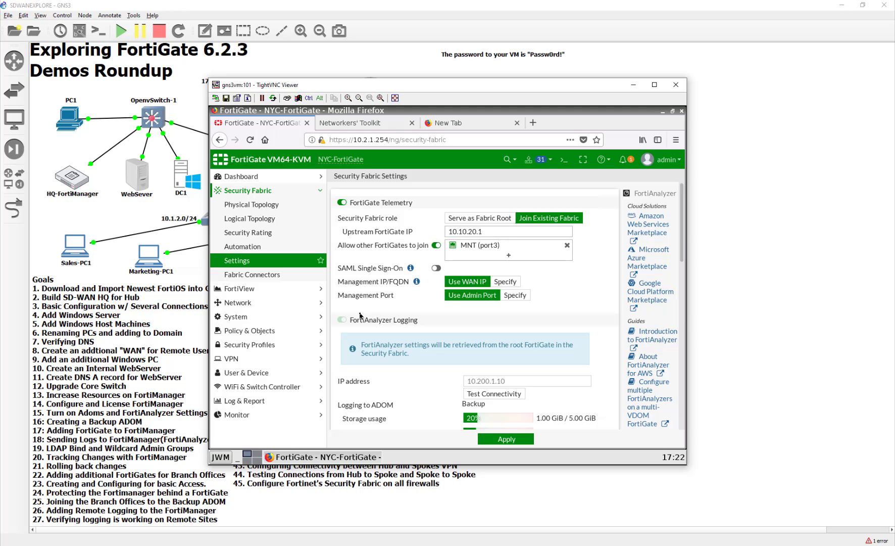
pyautogui.press('BackSpace')
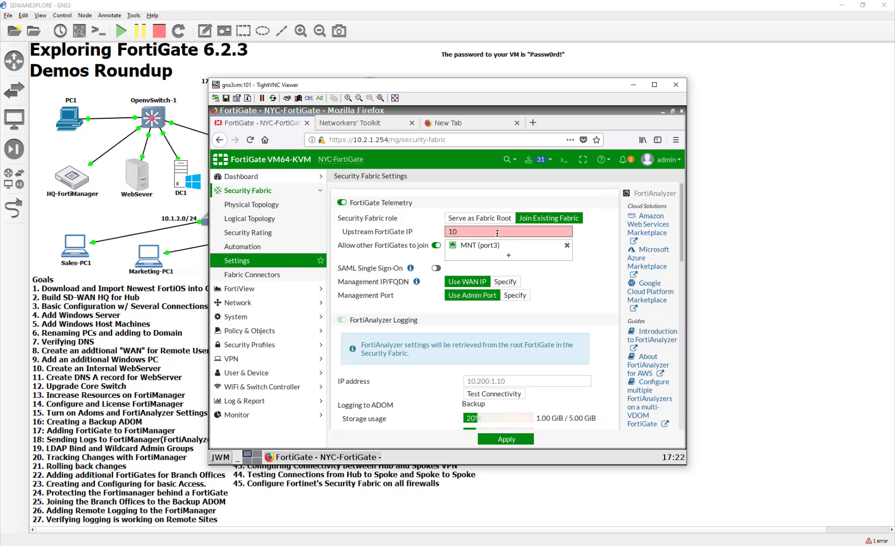
pyautogui.write('2')
pyautogui.write('254')
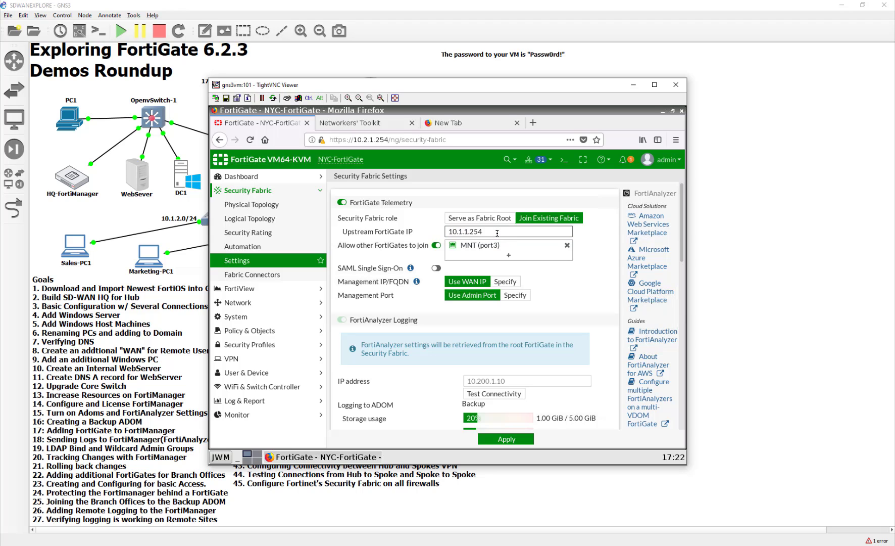
pyautogui.click(507, 281)
pyautogui.click(488, 295)
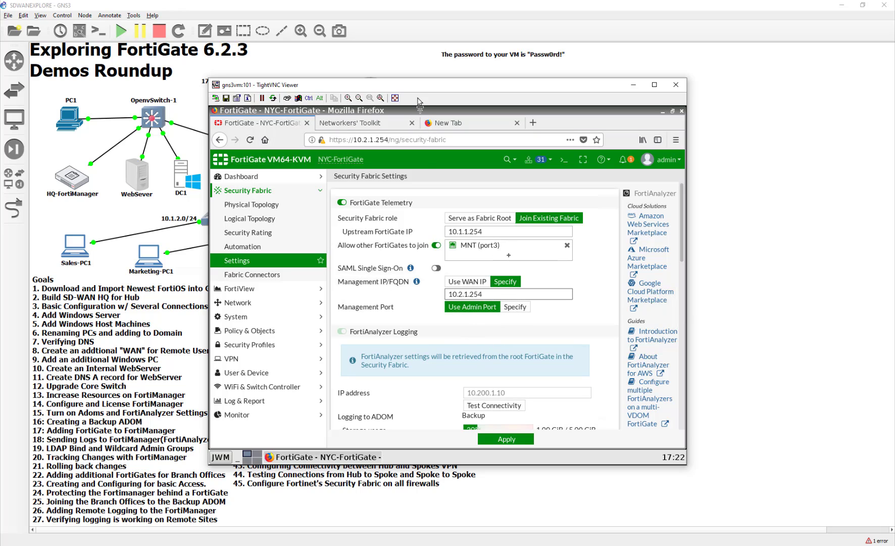
# Add ToHQ and ToHQ2 to the interfaces other FortiGates may join through.
pyautogui.moveTo(420, 109); pyautogui.dragTo(438, 222)
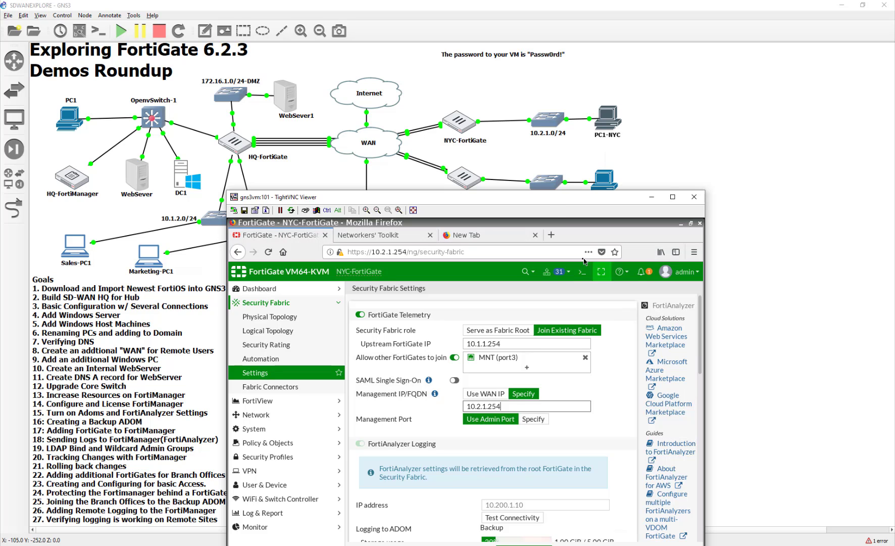
pyautogui.moveTo(546, 198); pyautogui.dragTo(541, 116)
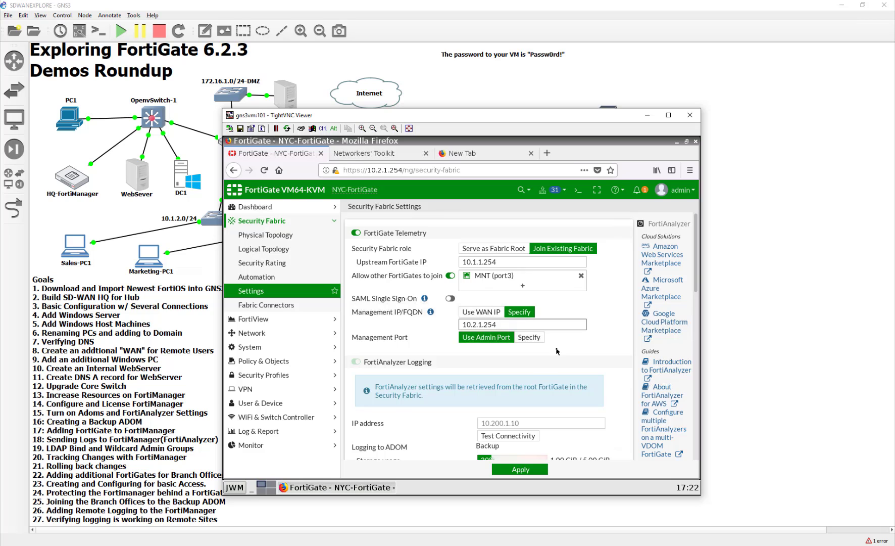
pyautogui.scroll(-3, 557, 351)
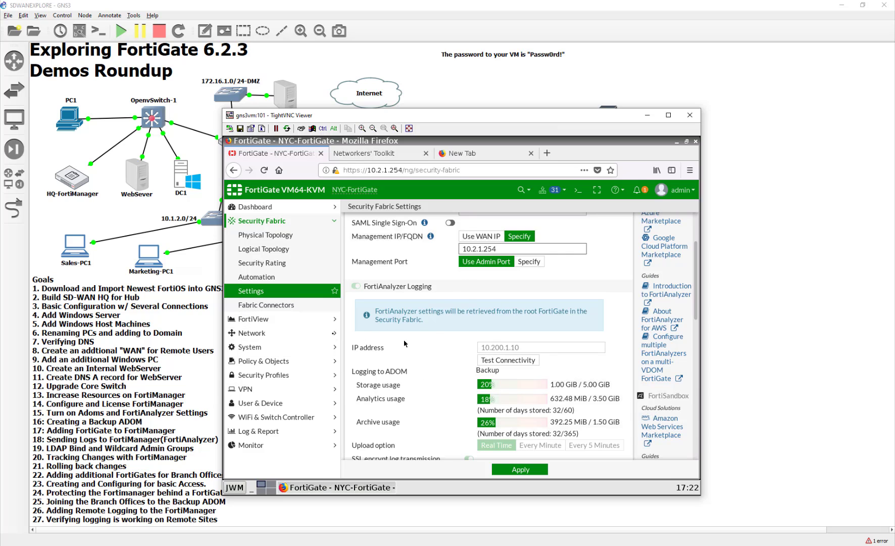
pyautogui.scroll(3, 365, 380)
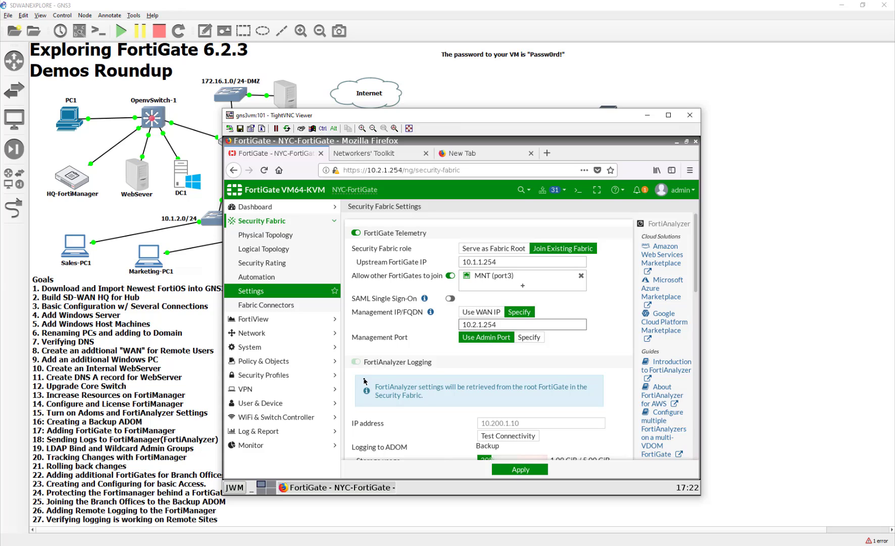
pyautogui.click(525, 282)
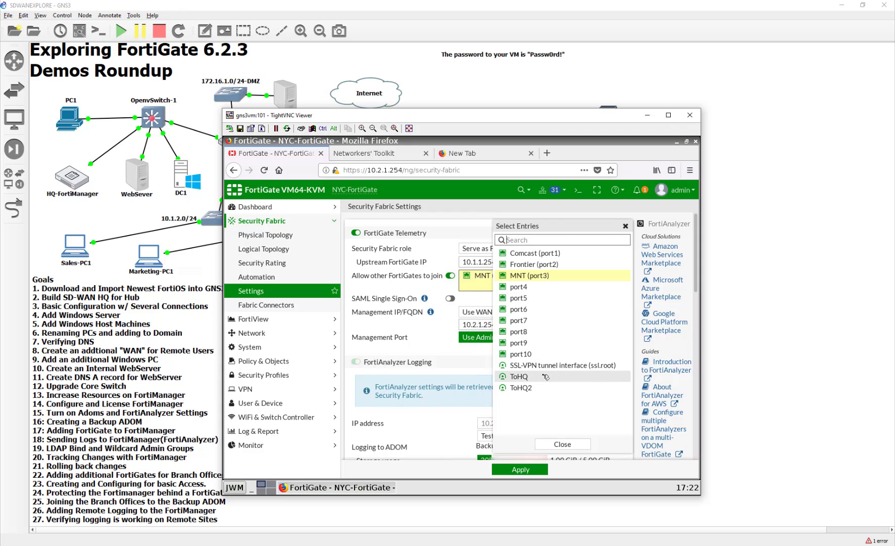
pyautogui.click(546, 376)
pyautogui.click(545, 387)
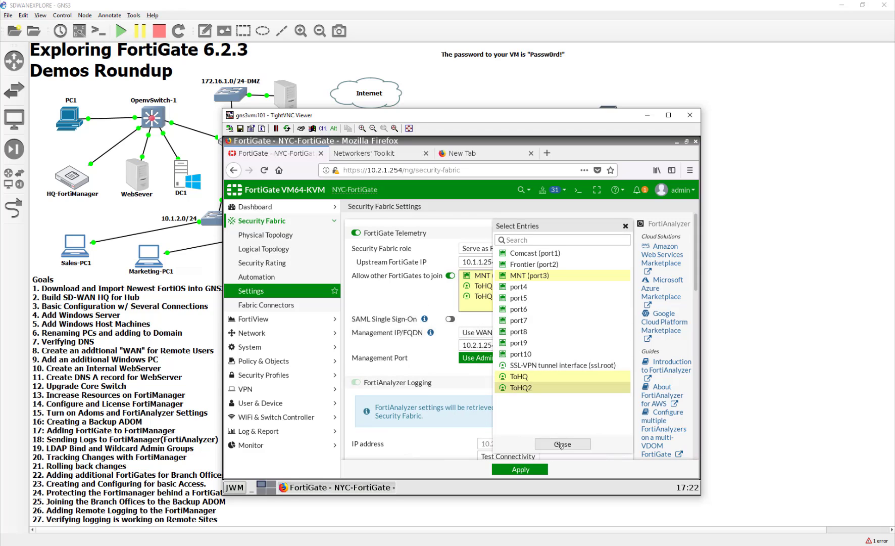
pyautogui.click(561, 444)
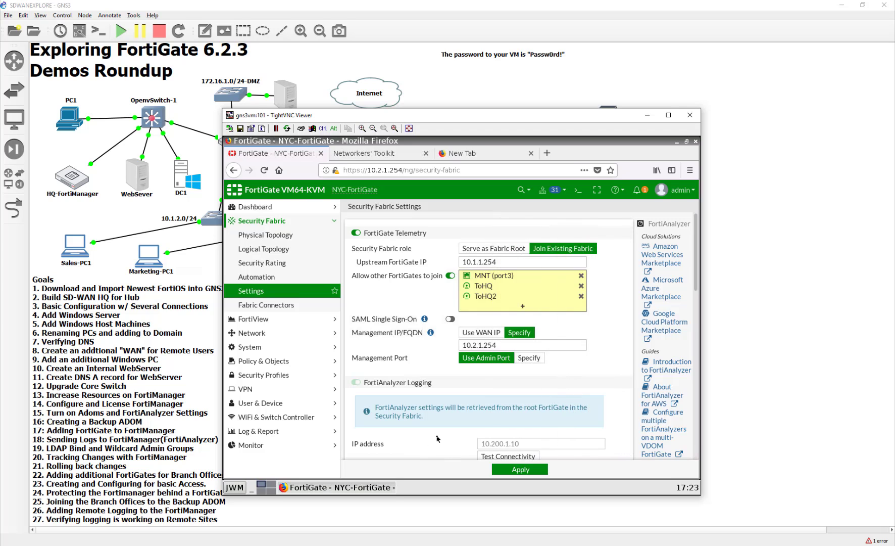
pyautogui.scroll(-4, 437, 439)
# Apply NYC's fabric settings joining upstream 10.1.1.254 and check the Connecting status.
pyautogui.click(509, 468)
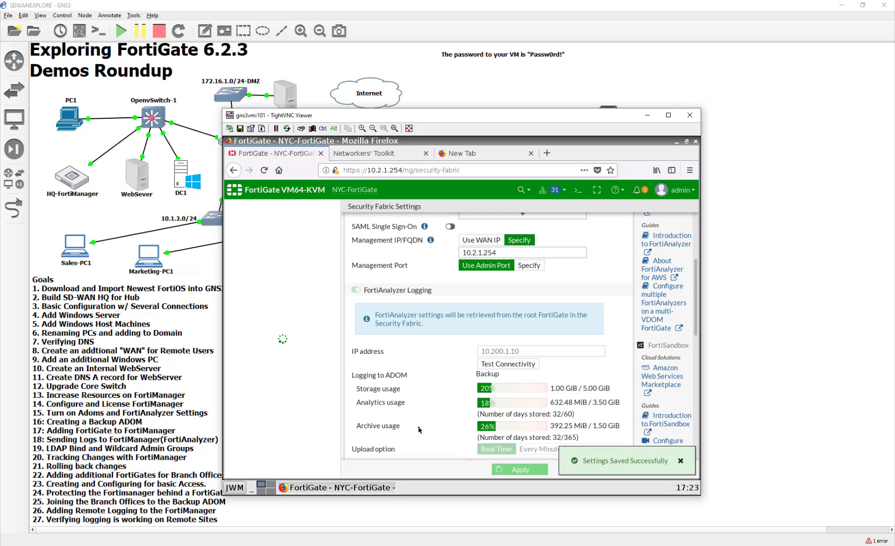
pyautogui.scroll(3, 419, 429)
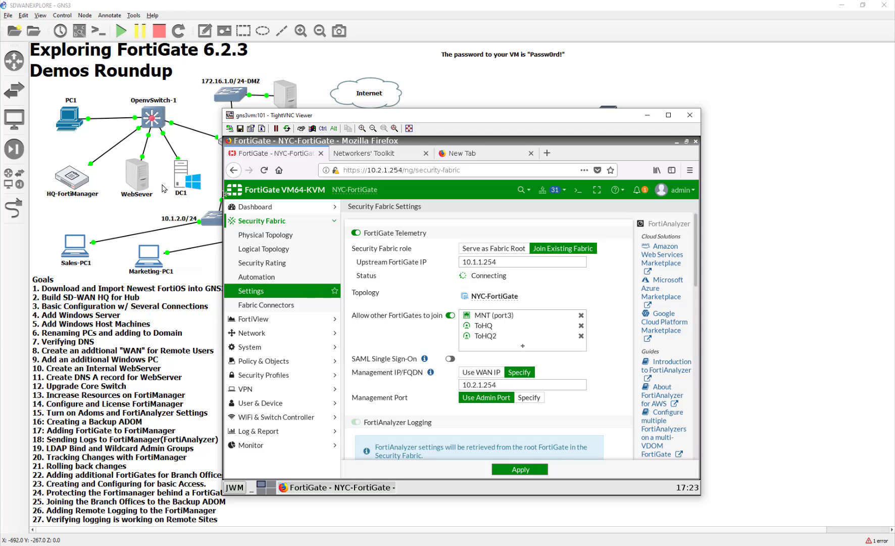
# Open the HQ FortiGate console on DC1 and reload its Security Fabric settings.
pyautogui.click(180, 182)
pyautogui.doubleClick(180, 182)
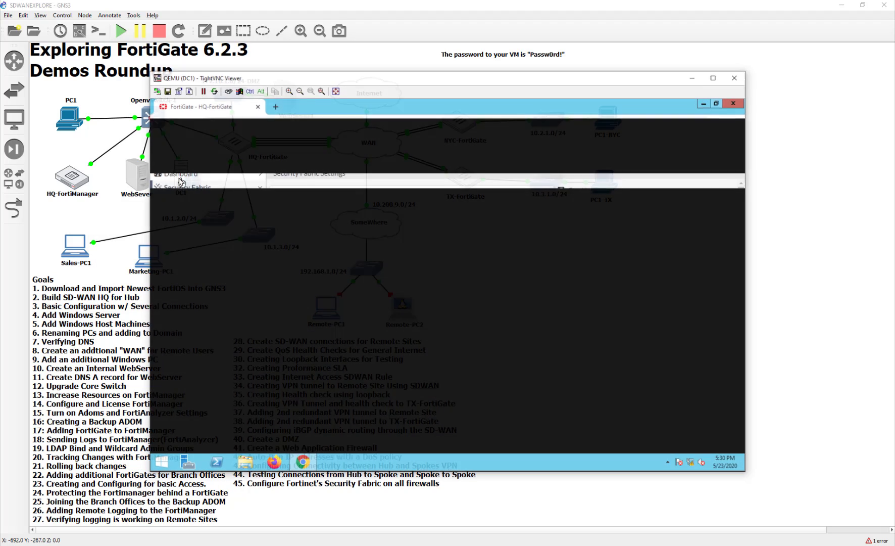
pyautogui.click(497, 447)
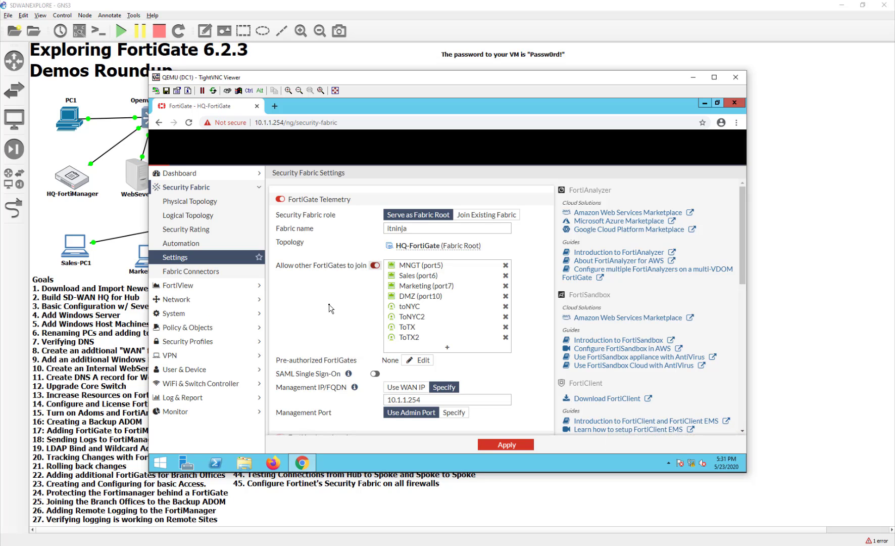
pyautogui.click(194, 124)
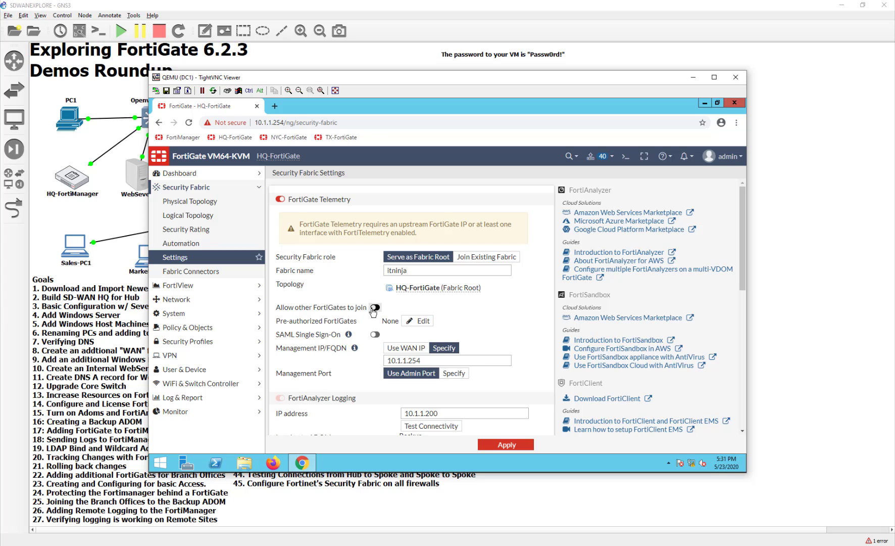
# Allow other FortiGates to join, copy fabric name itninja, and apply HQ's settings.
pyautogui.click(374, 308)
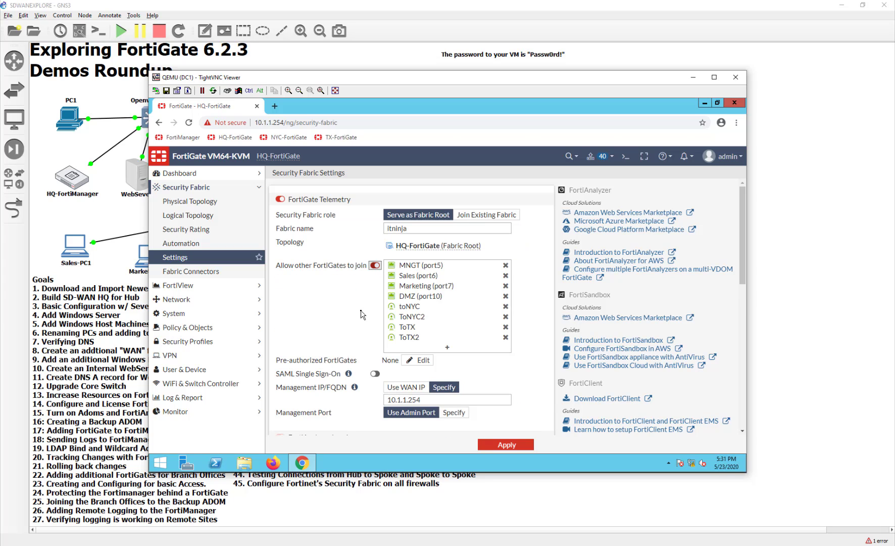
pyautogui.doubleClick(397, 229)
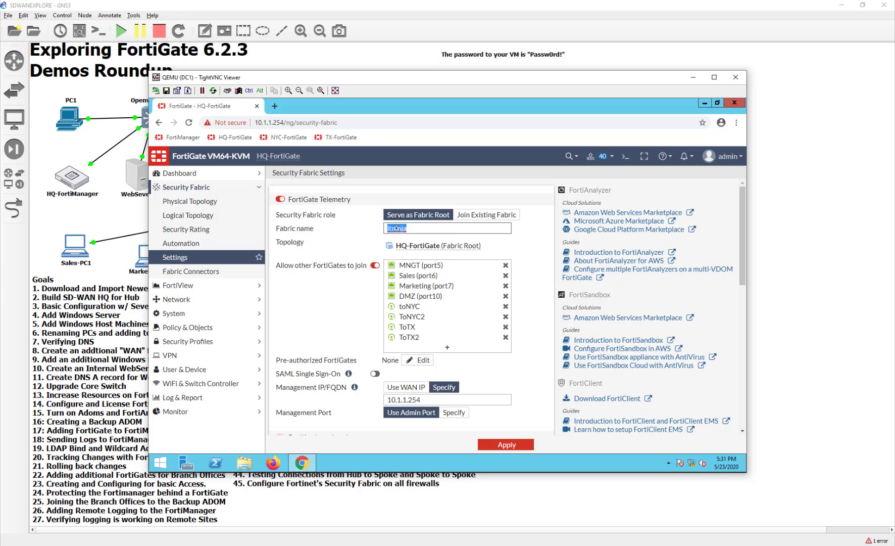
pyautogui.rightClick(397, 229)
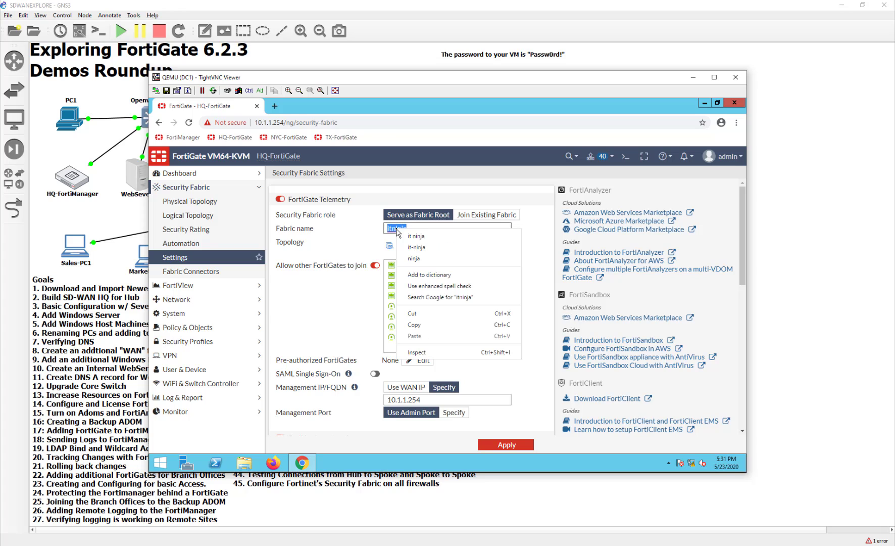
pyautogui.click(413, 325)
pyautogui.click(375, 307)
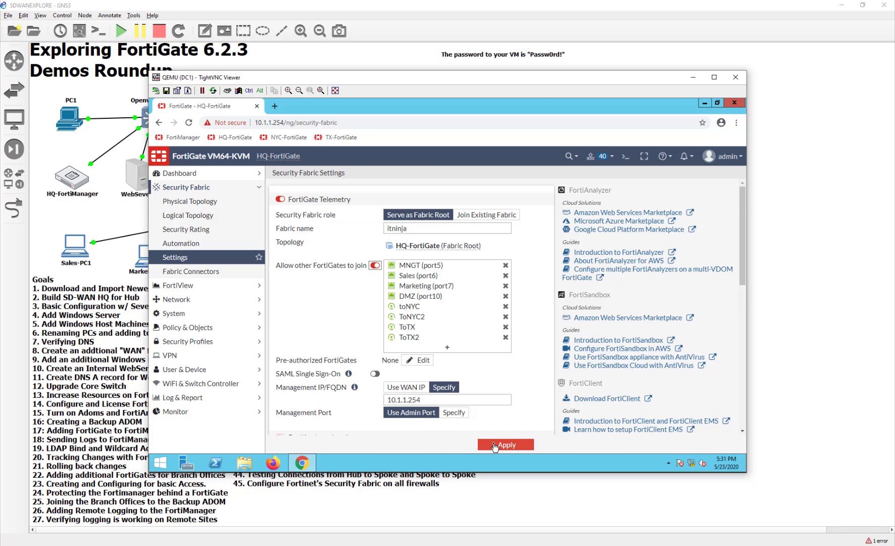
pyautogui.click(484, 443)
pyautogui.scroll(-4, 319, 334)
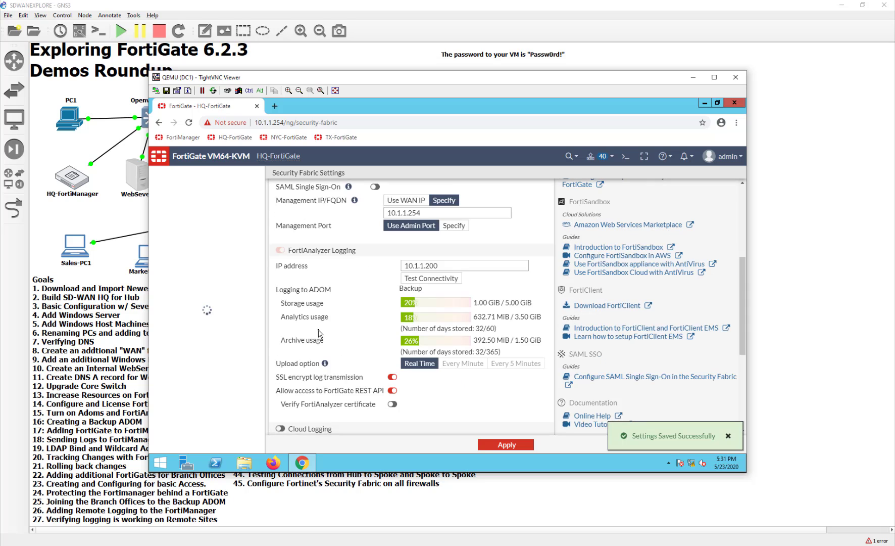
pyautogui.scroll(-3, 318, 334)
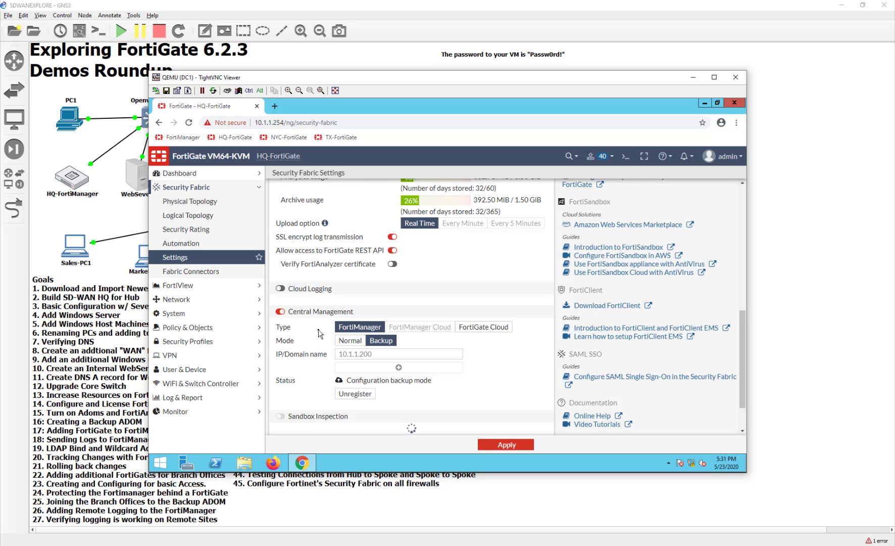
pyautogui.scroll(5, 318, 334)
pyautogui.scroll(2, 320, 334)
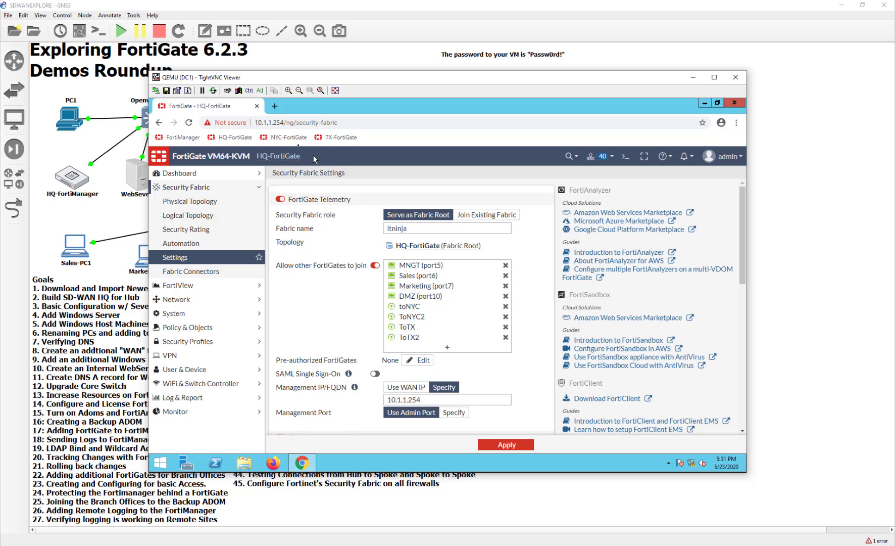
pyautogui.click(777, 366)
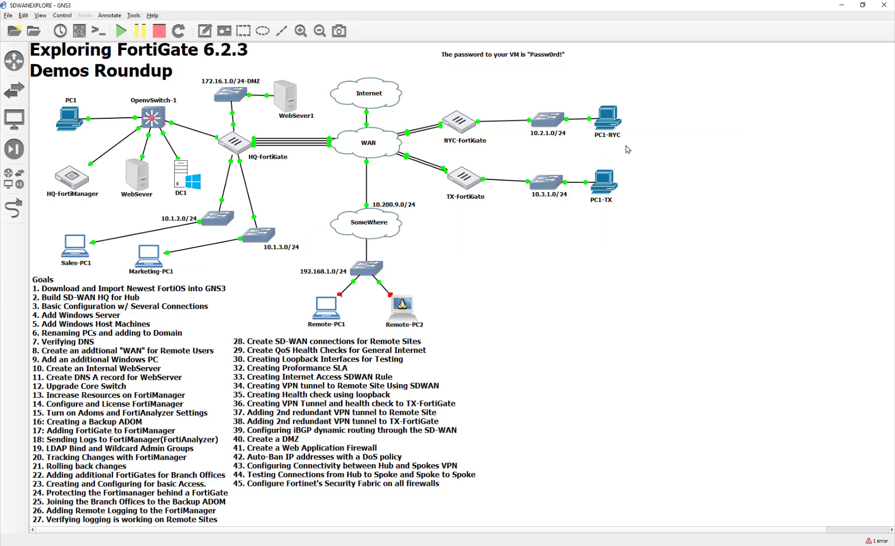
# Re-apply NYC's fabric settings and review the inherited FortiAnalyzer and Central Management settings.
pyautogui.hotkey('alt', 'Tab')
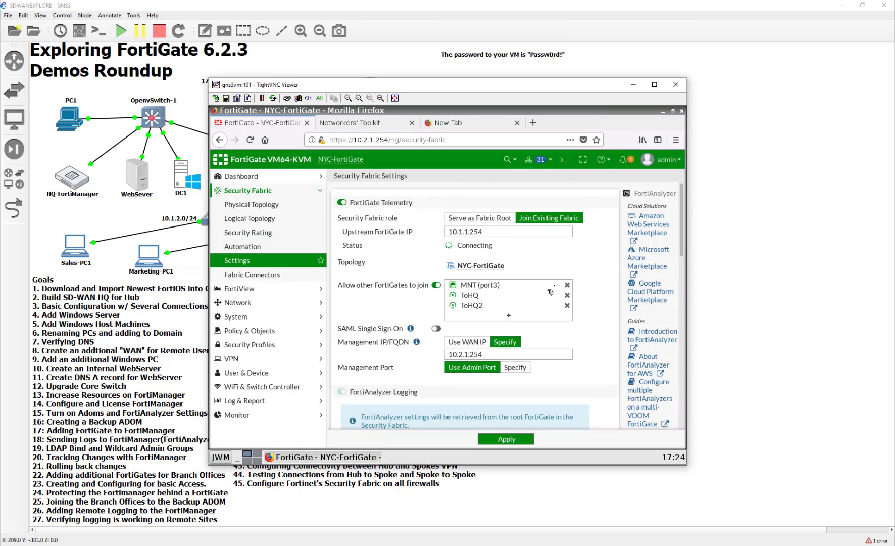
pyautogui.click(504, 437)
pyautogui.scroll(-3, 545, 388)
pyautogui.scroll(3, 544, 387)
pyautogui.scroll(-3, 372, 345)
pyautogui.scroll(-3, 373, 345)
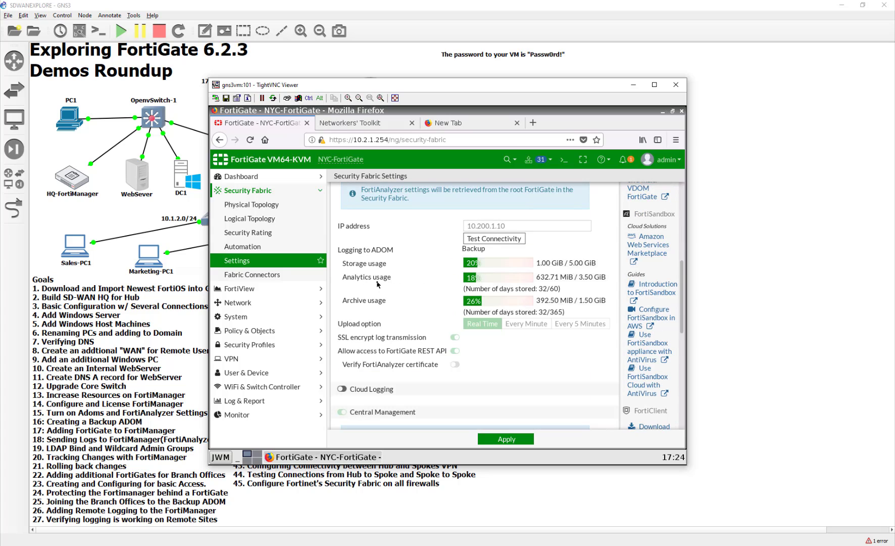
pyautogui.scroll(-5, 423, 360)
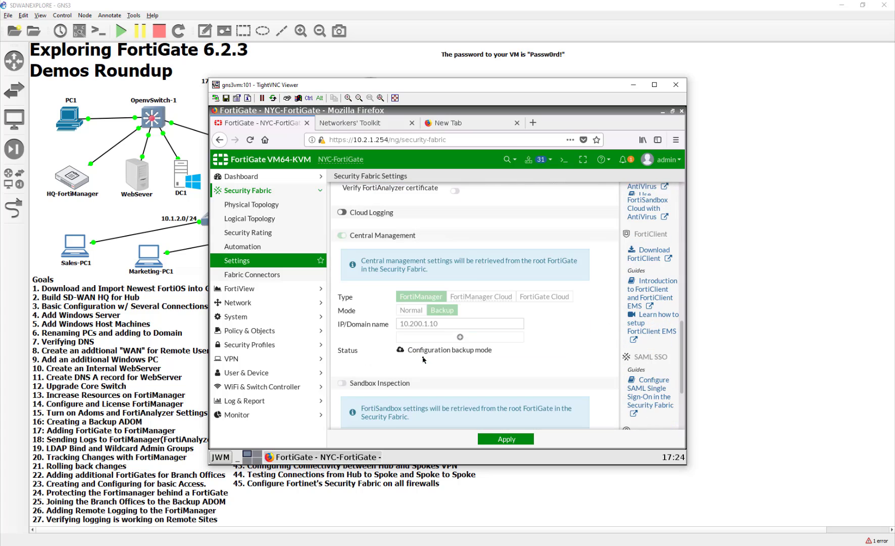
pyautogui.scroll(3, 423, 359)
pyautogui.scroll(6, 423, 360)
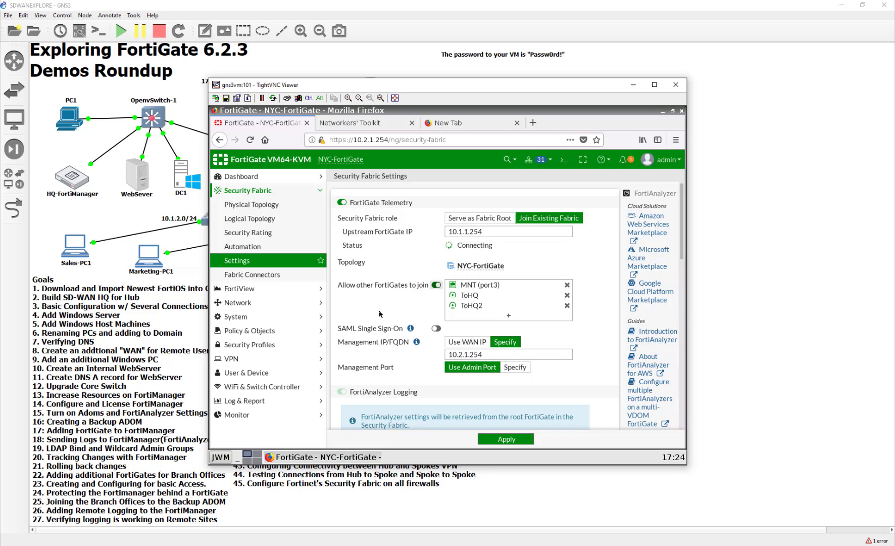
pyautogui.scroll(-10, 380, 313)
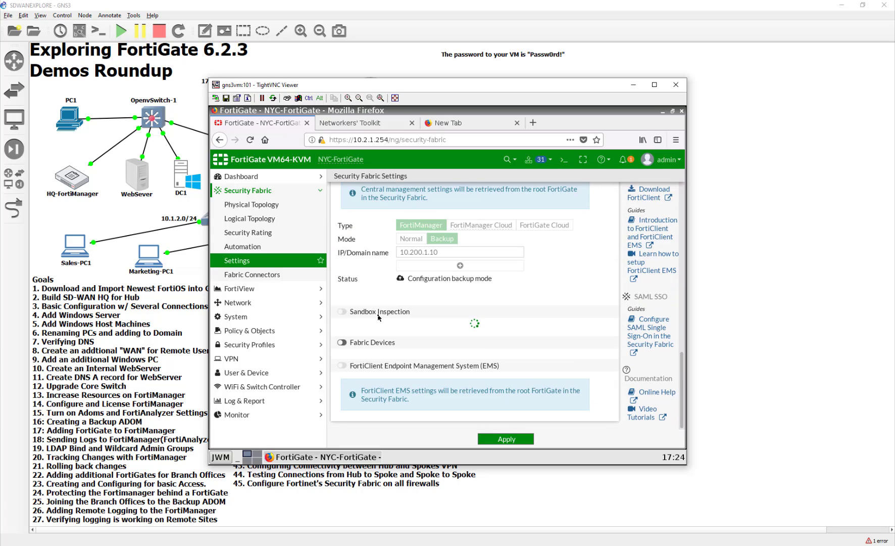
pyautogui.click(720, 208)
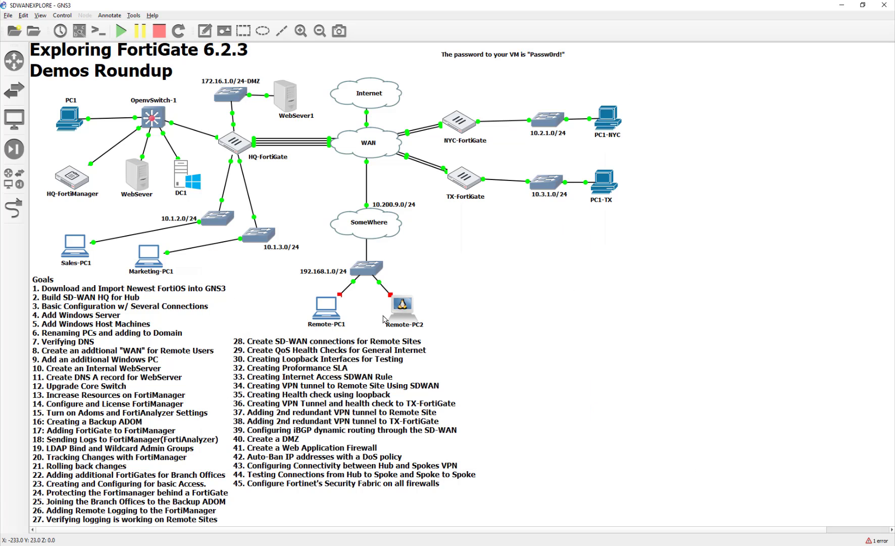
# Log in to TX-FortiGate at 10.3.1.254 from PC1-TX with the admin credentials.
pyautogui.doubleClick(605, 186)
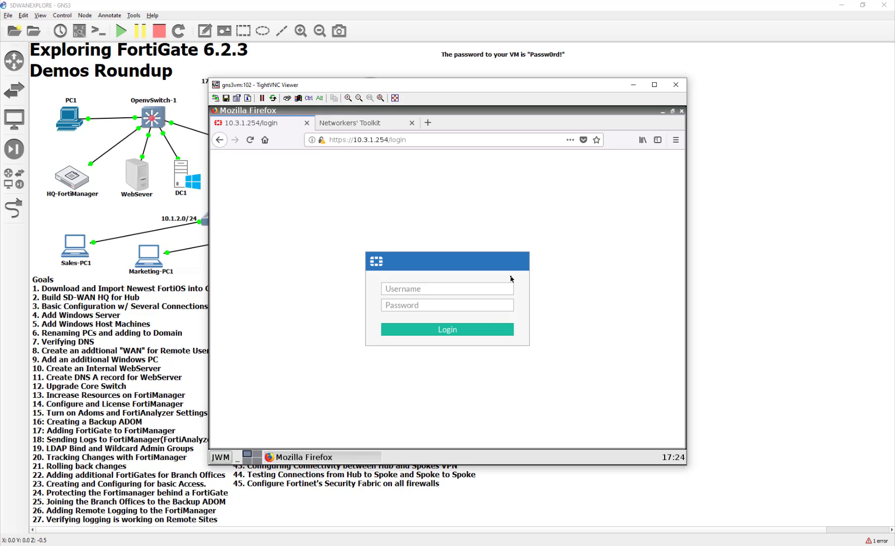
pyautogui.click(506, 290)
pyautogui.write('admin')
pyautogui.press('Tab')
pyautogui.write('Passw0rd!')
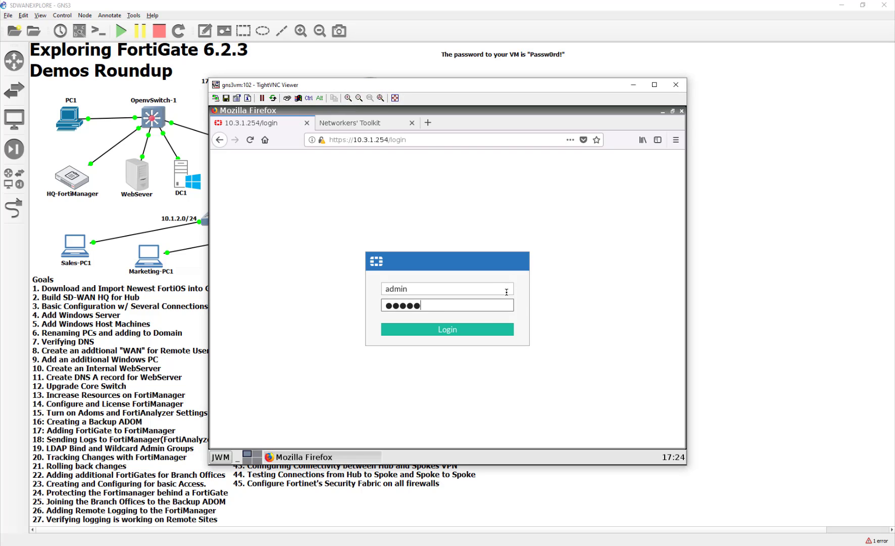
pyautogui.press('Return')
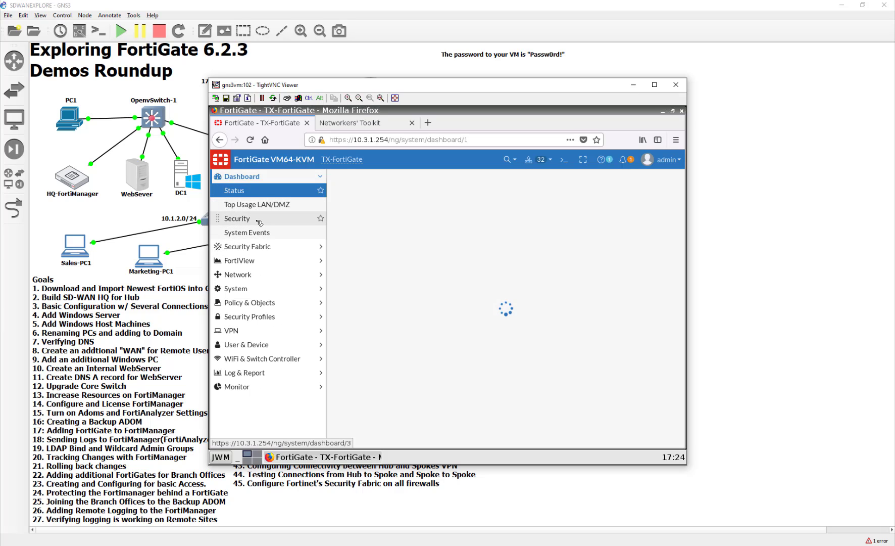
# Navigate to Security Fabric > Settings on TX-FortiGate.
pyautogui.click(261, 220)
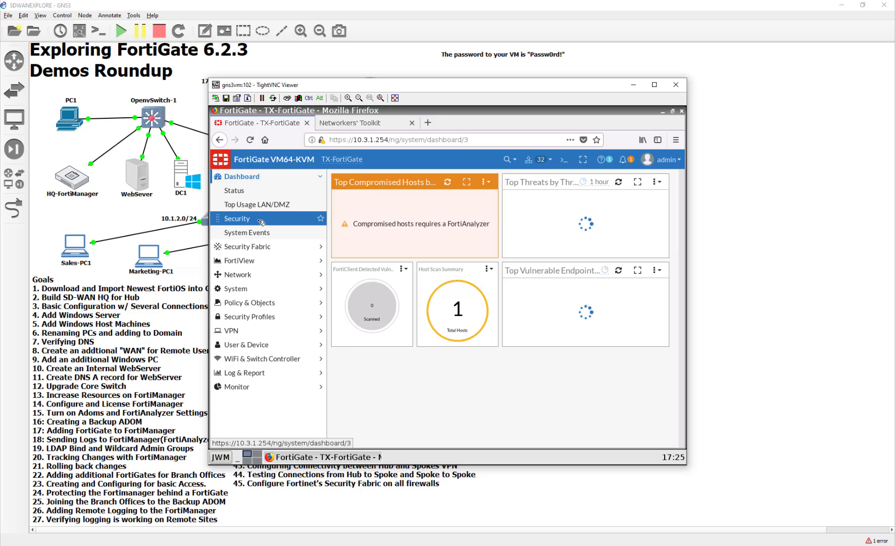
pyautogui.click(251, 266)
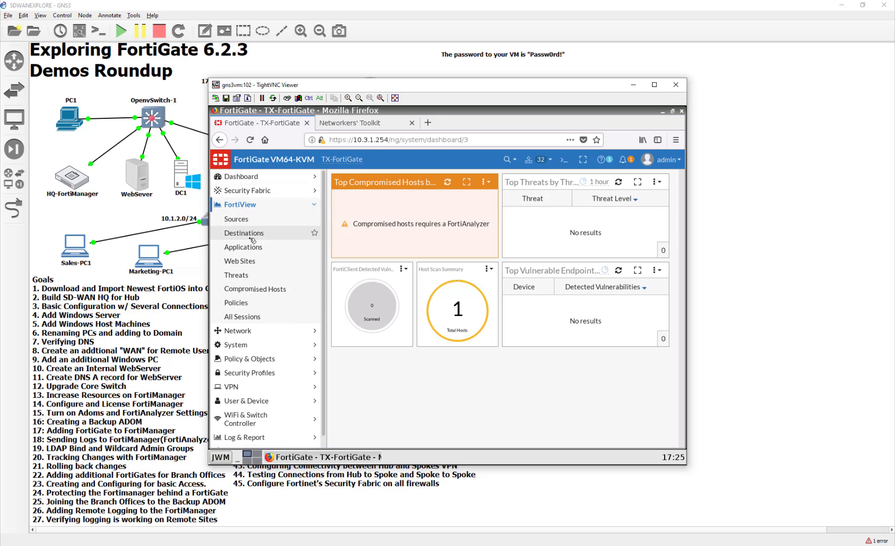
pyautogui.click(254, 191)
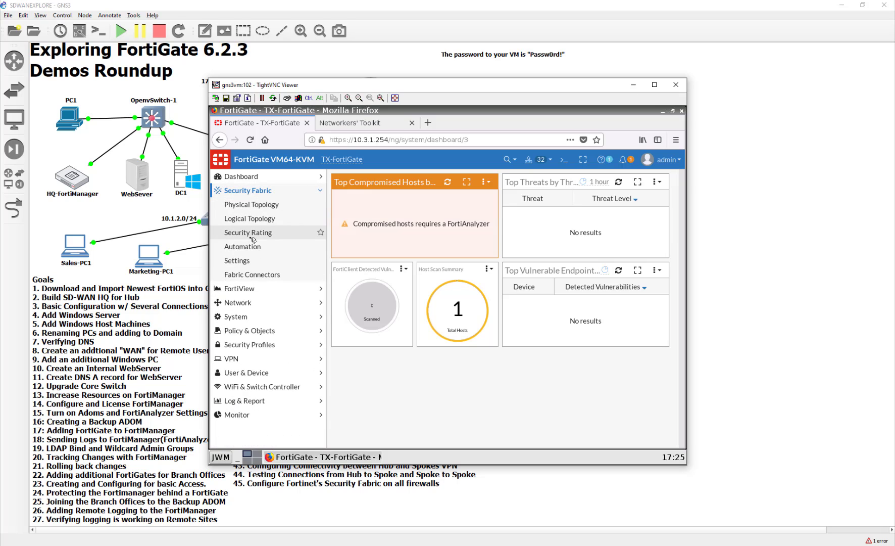
pyautogui.click(248, 261)
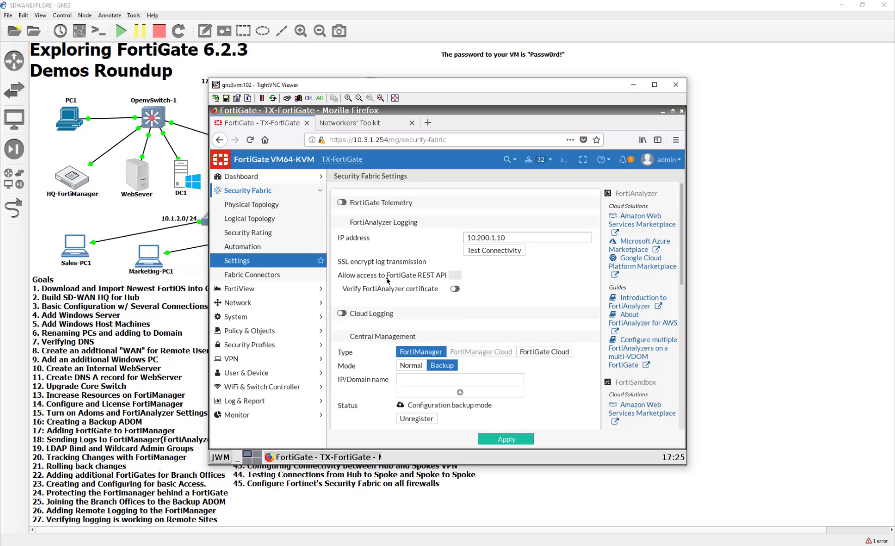
# Enable telemetry, join the existing fabric via upstream 10.10.30.1 with a specified management IP, and apply.
pyautogui.click(343, 202)
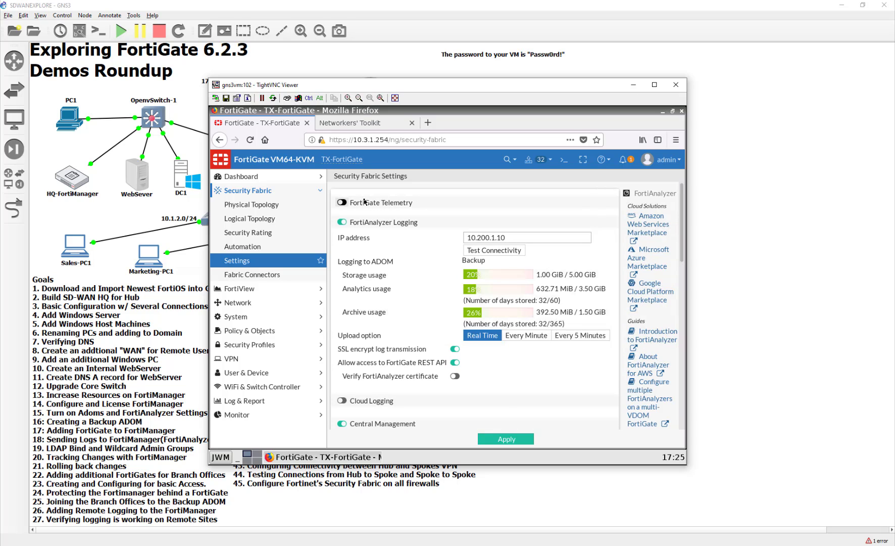
pyautogui.click(532, 260)
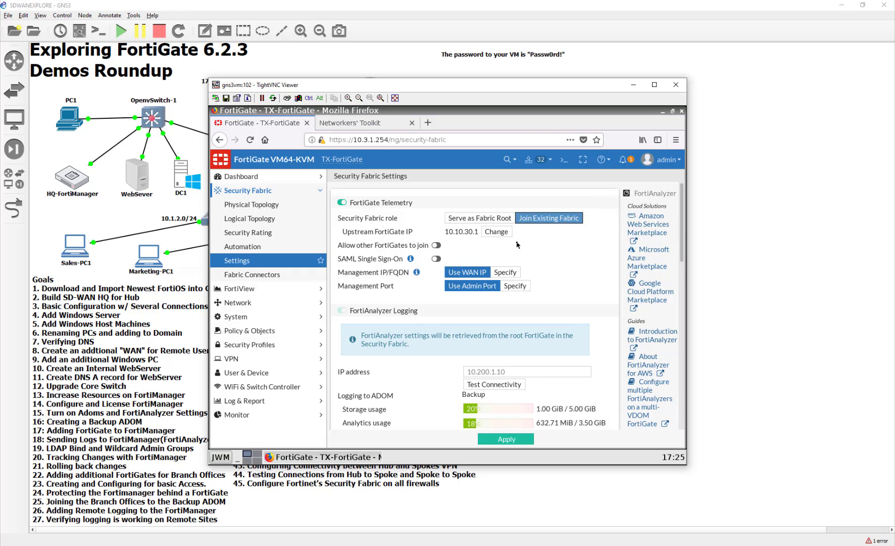
pyautogui.click(506, 272)
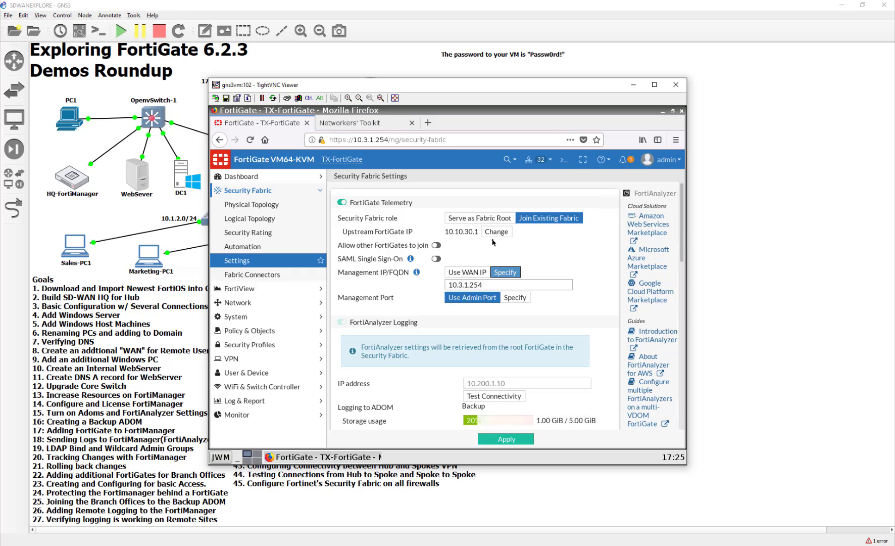
pyautogui.scroll(-3, 493, 242)
pyautogui.scroll(3, 493, 243)
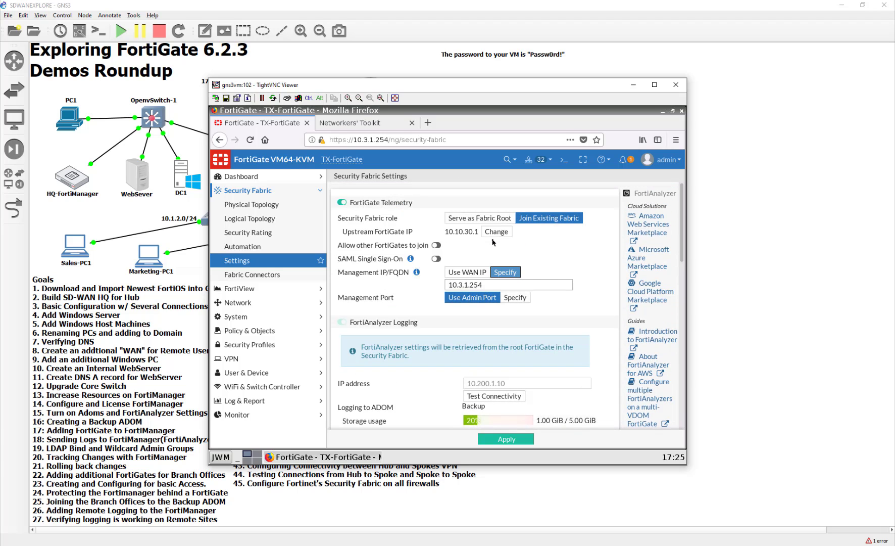
pyautogui.scroll(-3, 493, 245)
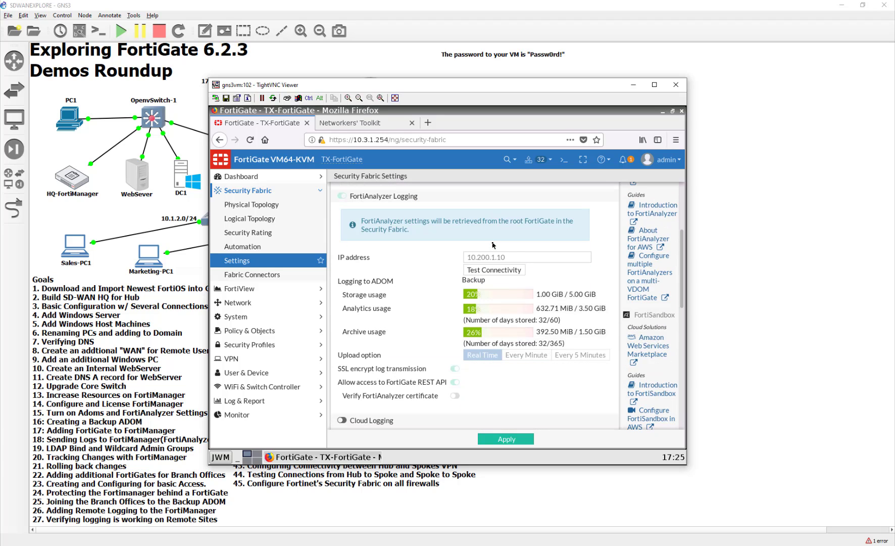
pyautogui.click(495, 439)
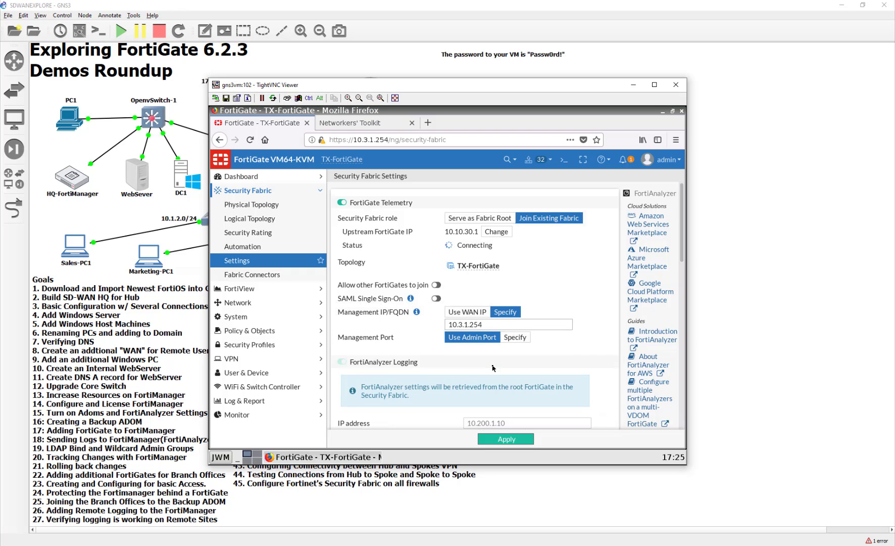
# Authorize the pending TX FortiGate device in HQ's fabric and apply.
pyautogui.click(723, 239)
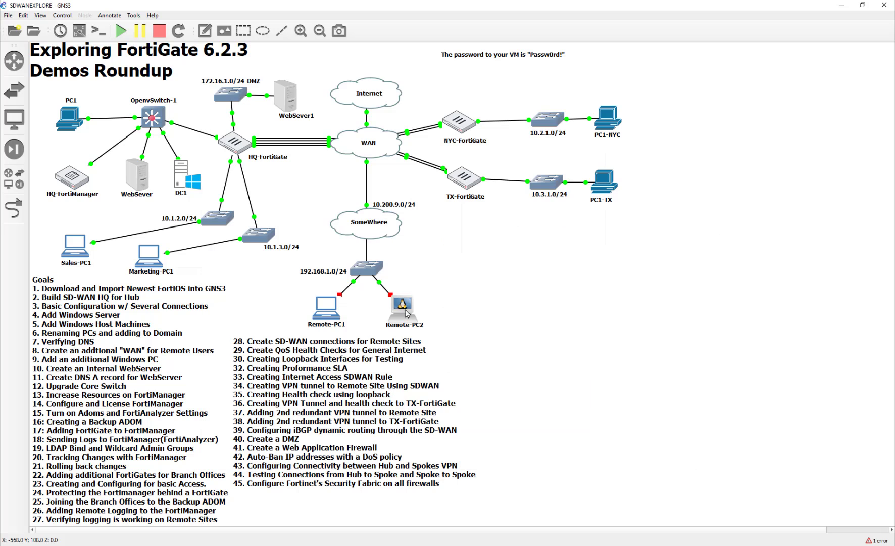
pyautogui.doubleClick(189, 185)
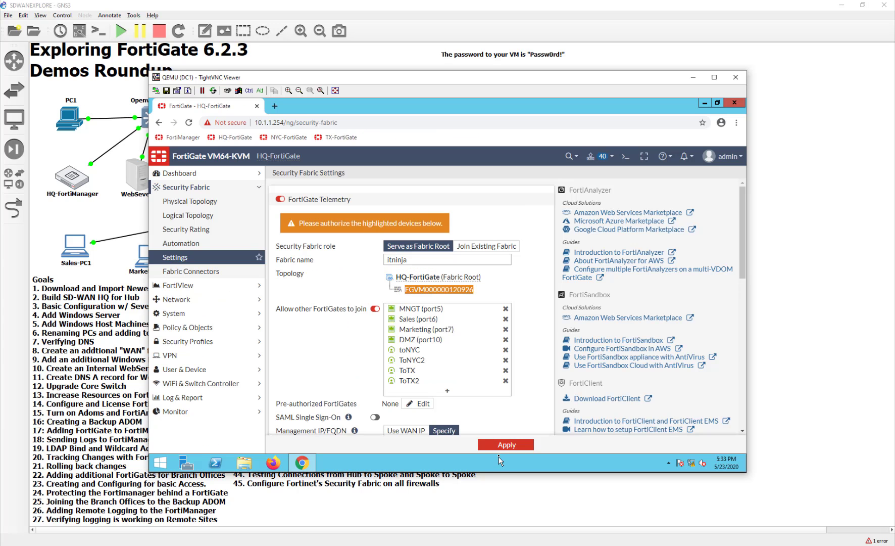
pyautogui.rightClick(450, 294)
pyautogui.click(428, 294)
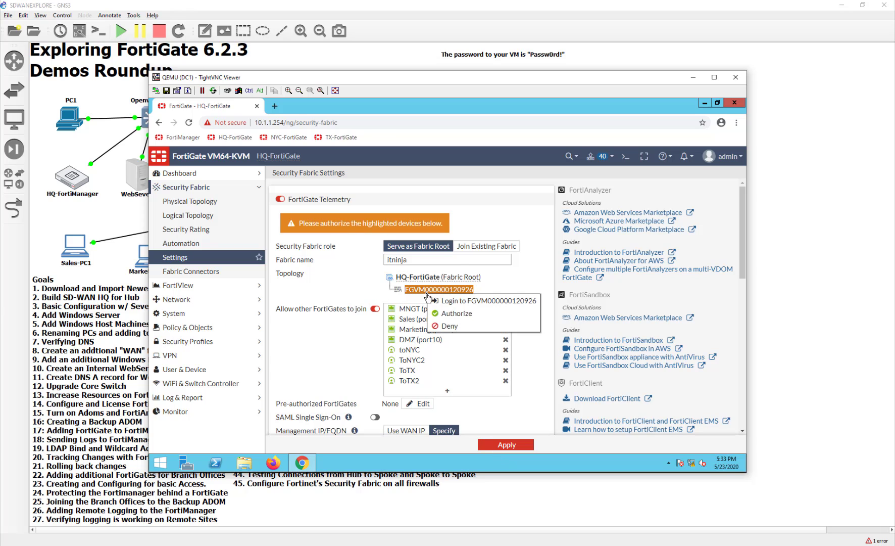
pyautogui.click(442, 313)
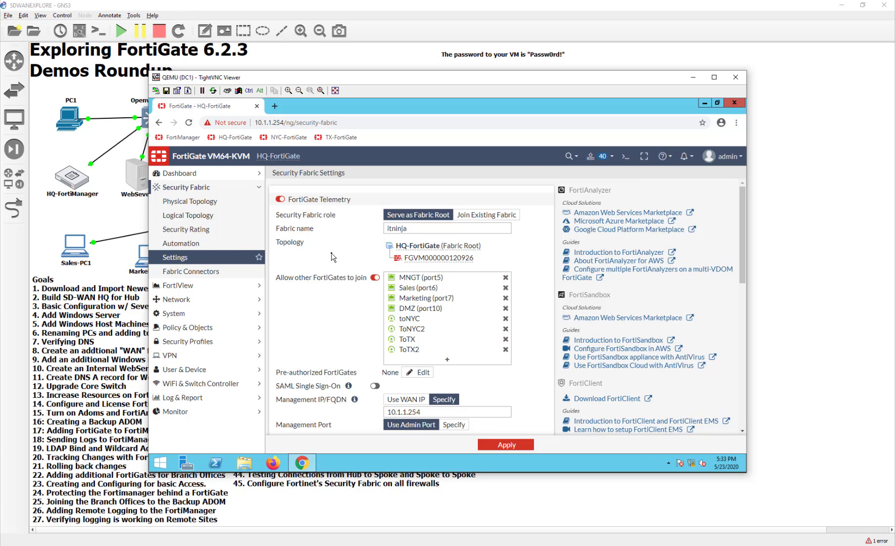
pyautogui.click(511, 446)
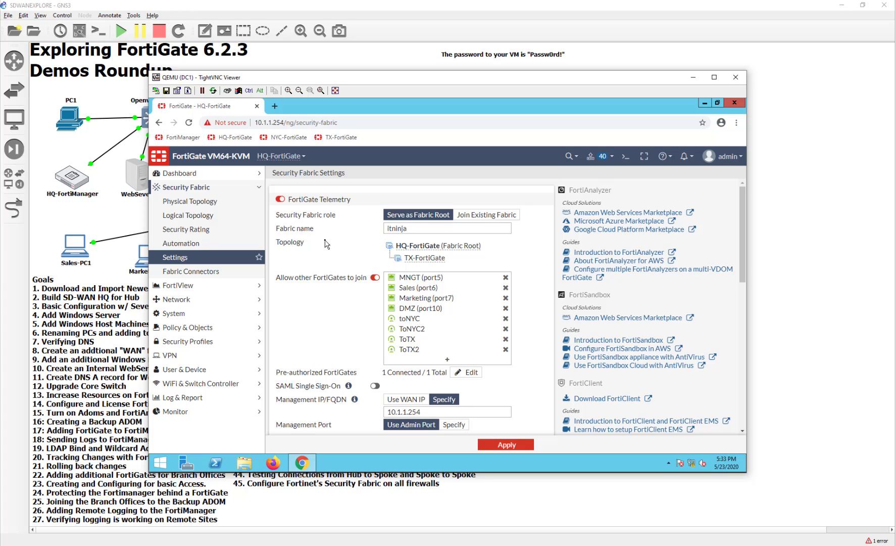
# Turn off SSL encryption of log transmission on HQ and apply.
pyautogui.moveTo(406, 342)
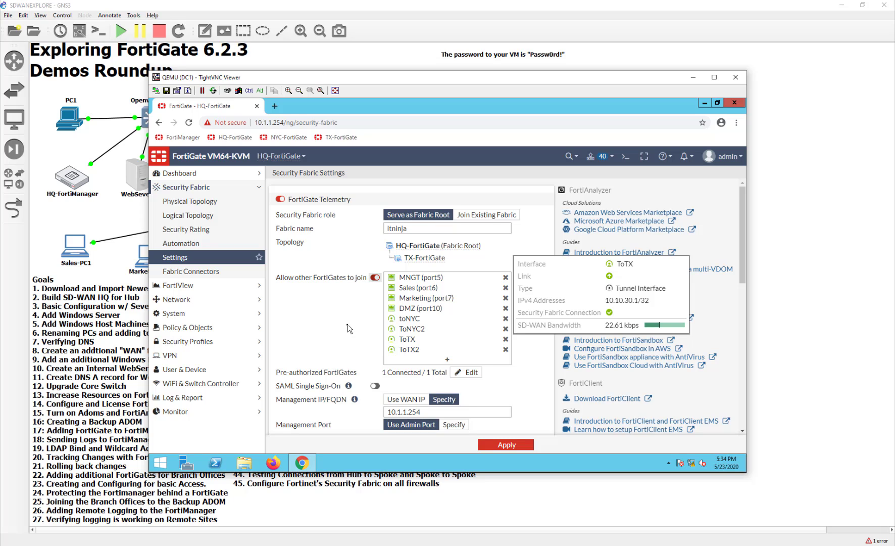
pyautogui.scroll(-4, 347, 328)
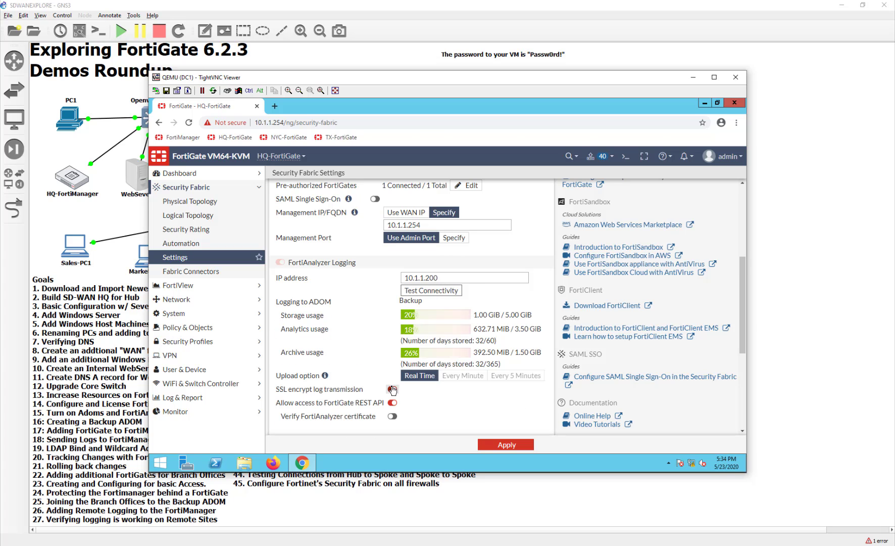
pyautogui.click(392, 389)
pyautogui.click(520, 444)
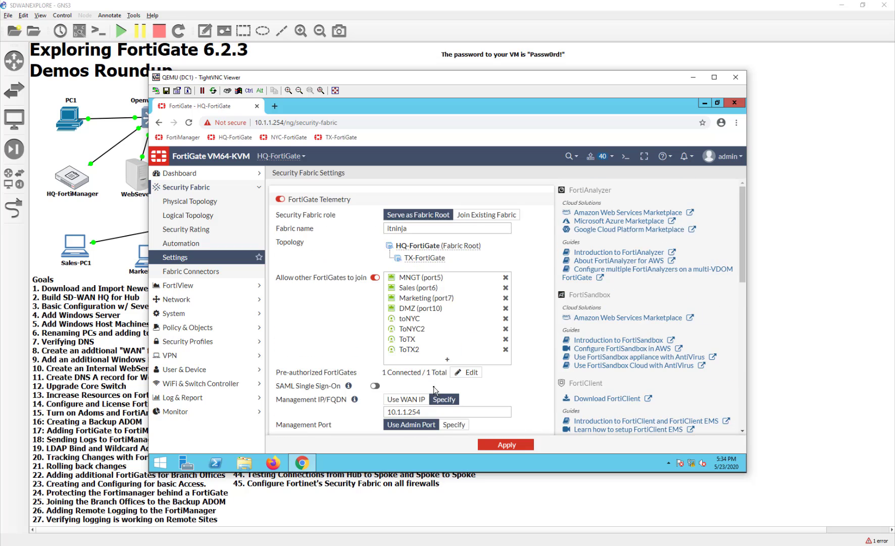
pyautogui.click(776, 276)
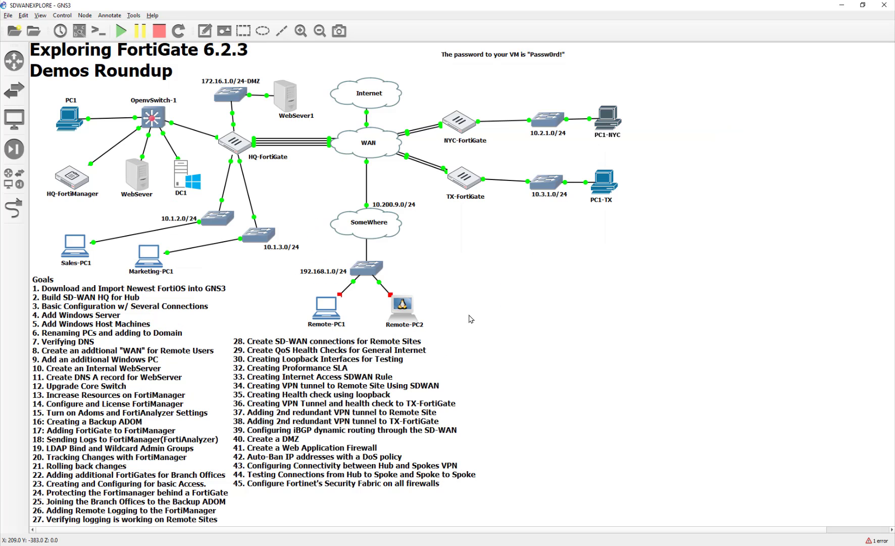
# Change NYC's upstream FortiGate IP from 10.1.1.254 to 10.10.20.1 and apply.
pyautogui.hotkey('alt', 'Tab')
pyautogui.scroll(5, 547, 315)
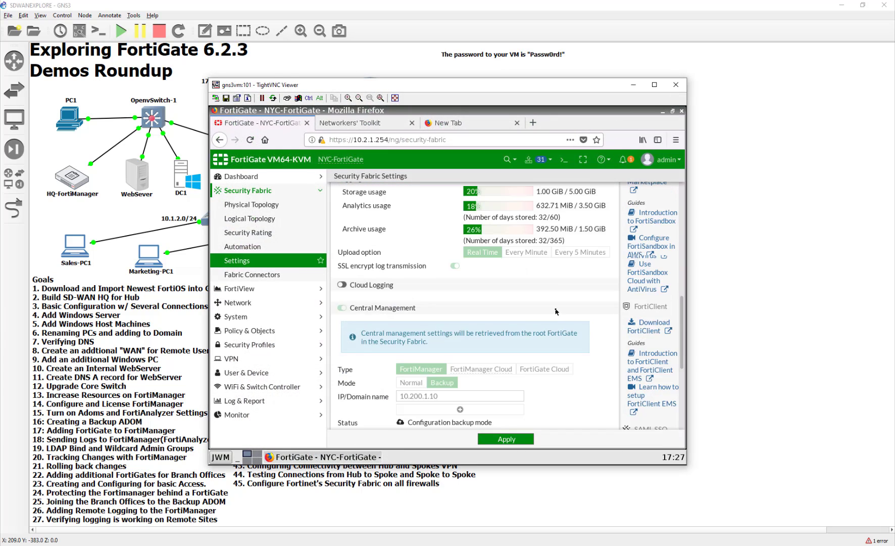
pyautogui.scroll(4, 546, 316)
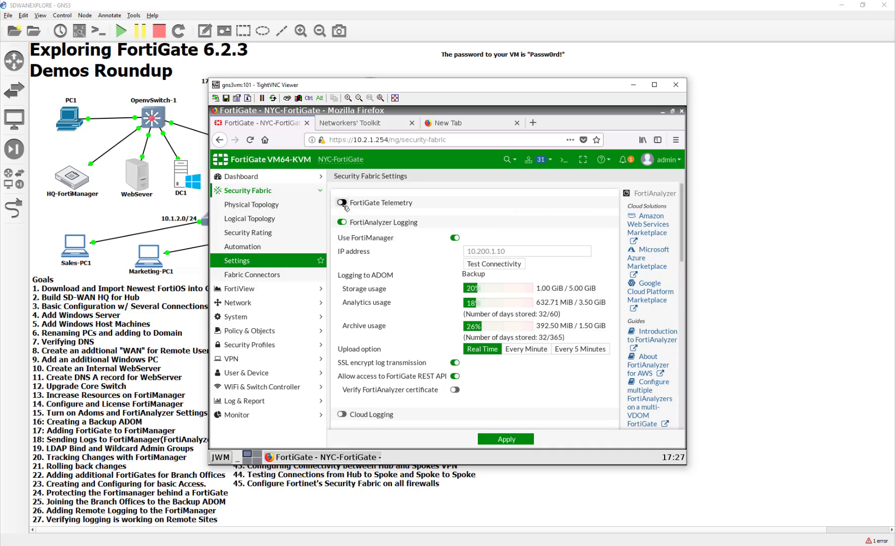
pyautogui.click(511, 233)
pyautogui.doubleClick(534, 233)
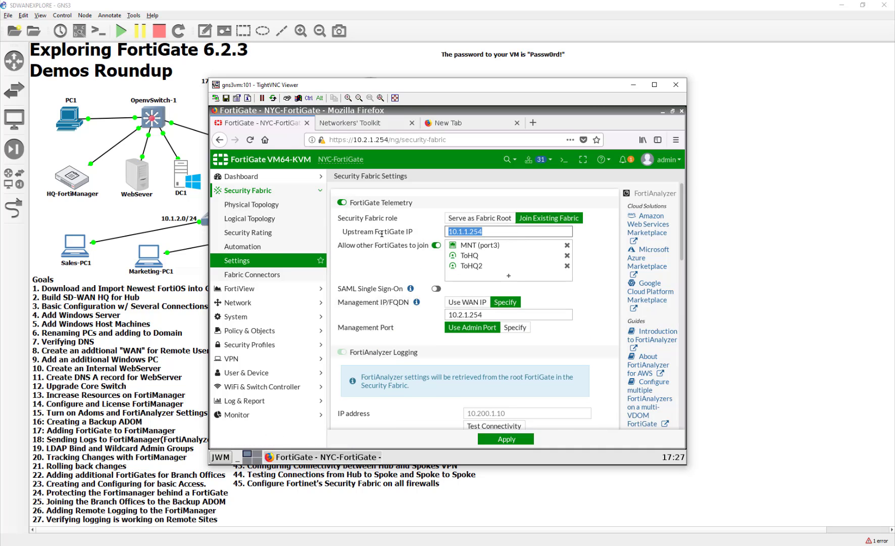
pyautogui.moveTo(488, 259)
pyautogui.write('1')
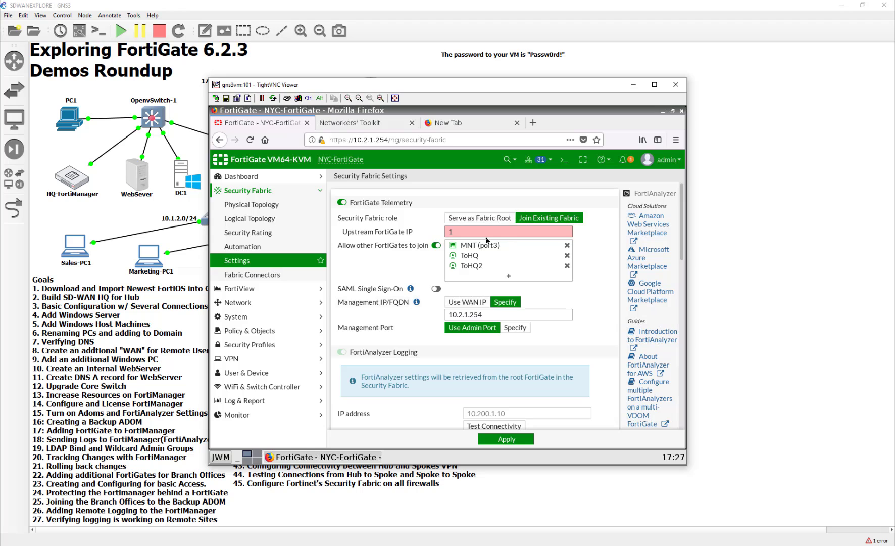
pyautogui.write('0.10.20.1')
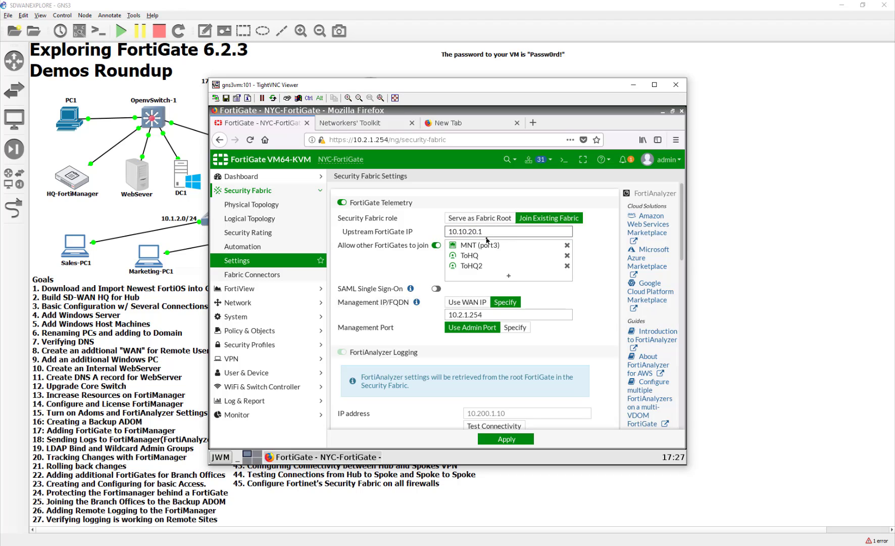
pyautogui.click(525, 440)
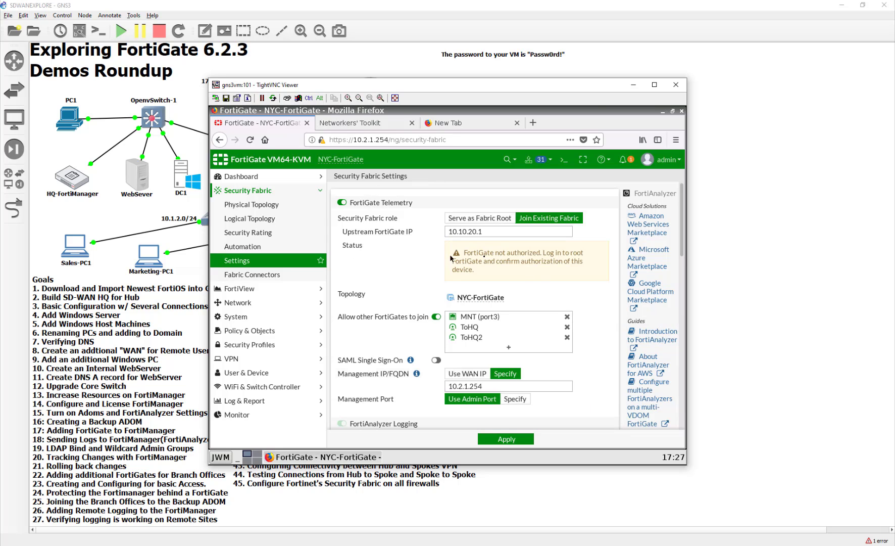
pyautogui.click(730, 317)
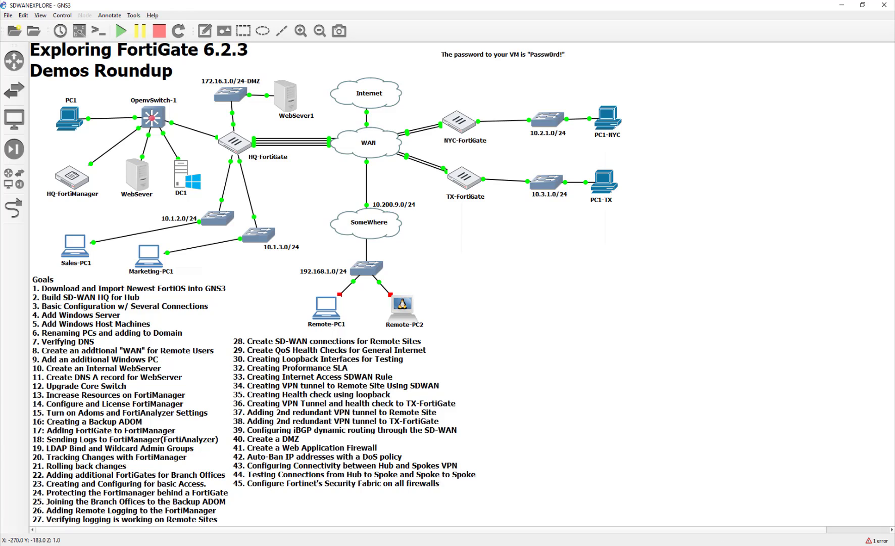
# In the DC1 window, authorize the new pending FGVM (NYC) device into the HQ fabric.
pyautogui.moveTo(597, 542)
pyautogui.click(745, 505)
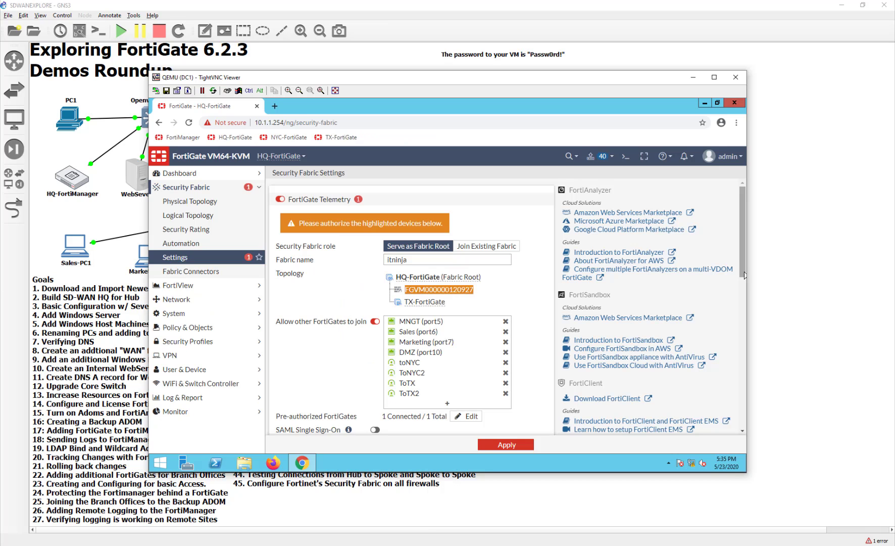
pyautogui.rightClick(433, 293)
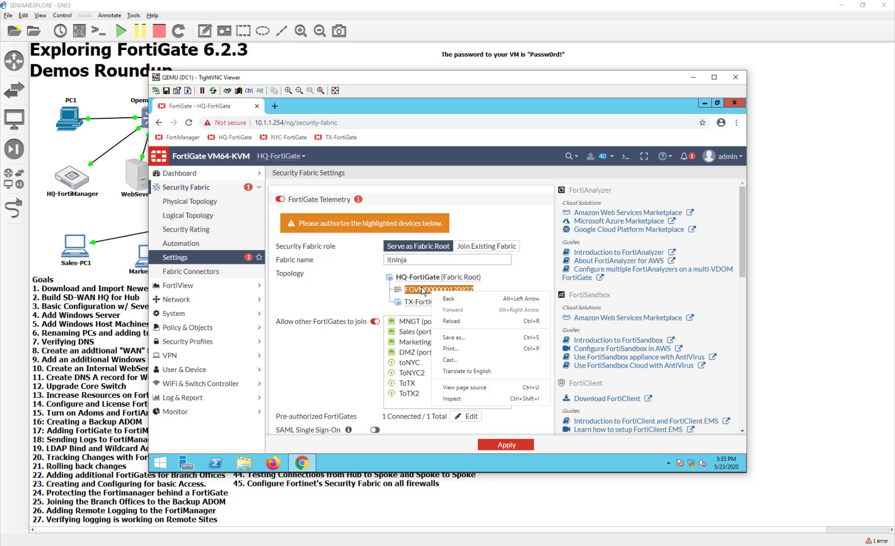
pyautogui.click(417, 292)
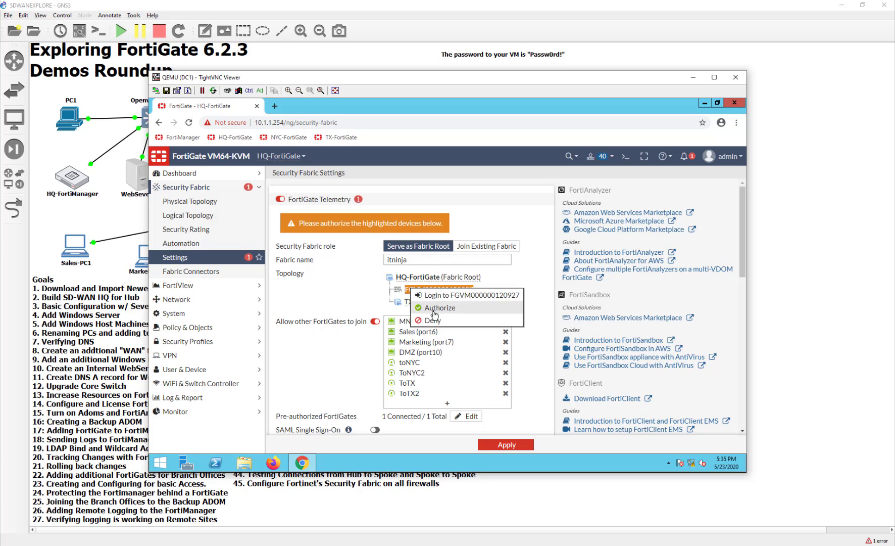
pyautogui.click(434, 309)
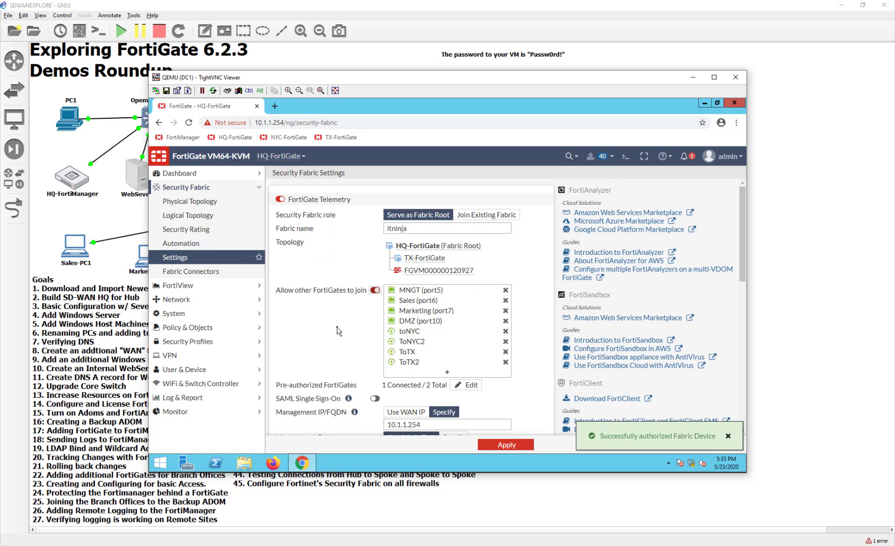
# Apply the fabric settings, cancel the FortiTelemetry port change, and open Security Rating.
pyautogui.click(516, 445)
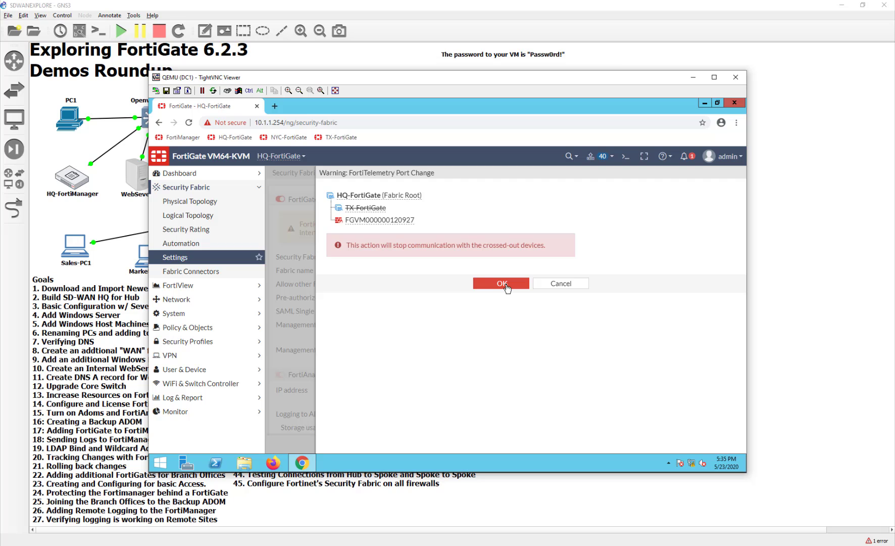
pyautogui.click(506, 286)
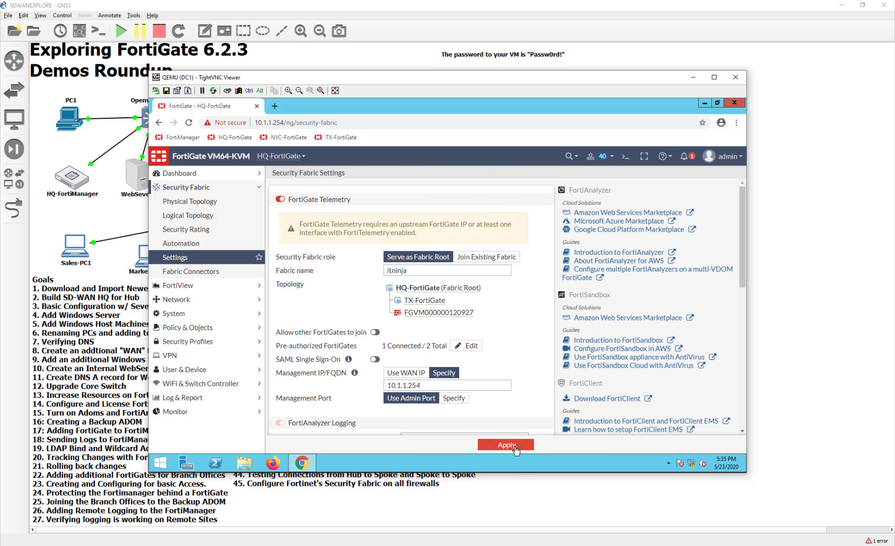
pyautogui.click(515, 446)
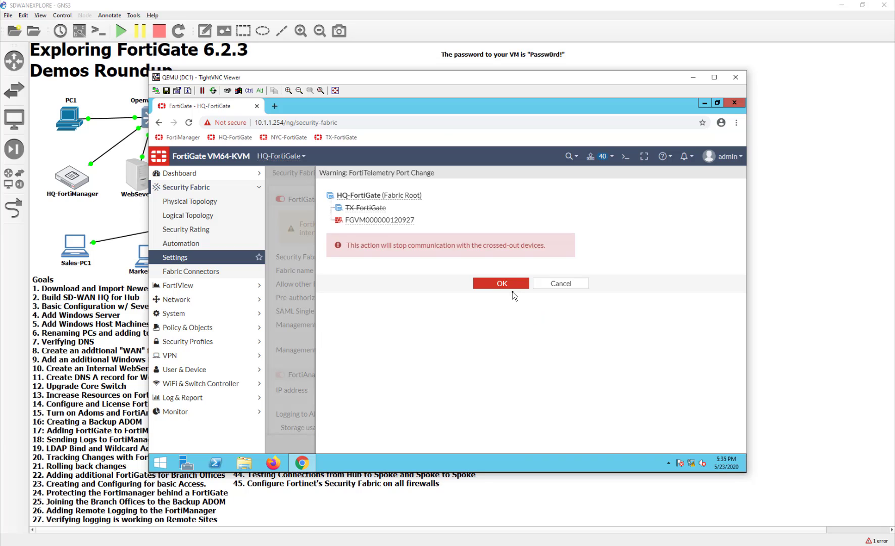
pyautogui.click(554, 285)
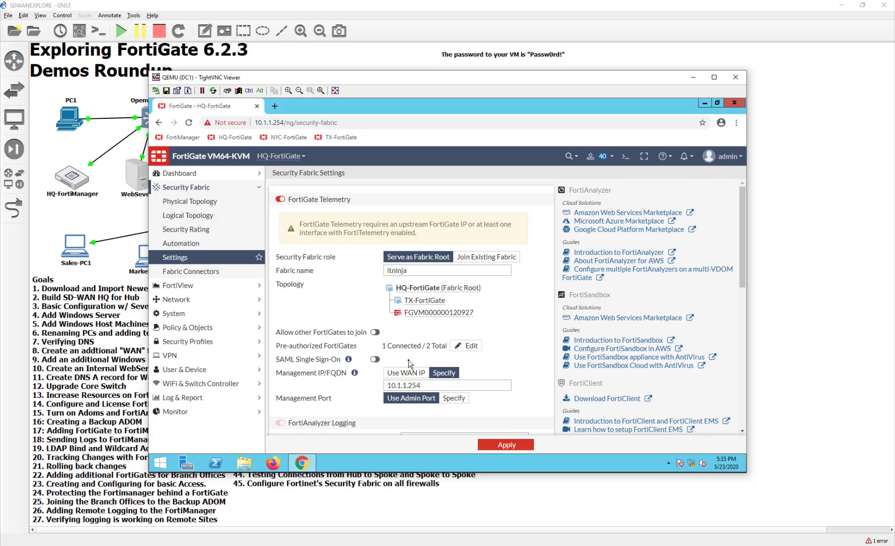
pyautogui.scroll(-2, 410, 368)
pyautogui.scroll(2, 410, 363)
pyautogui.click(223, 230)
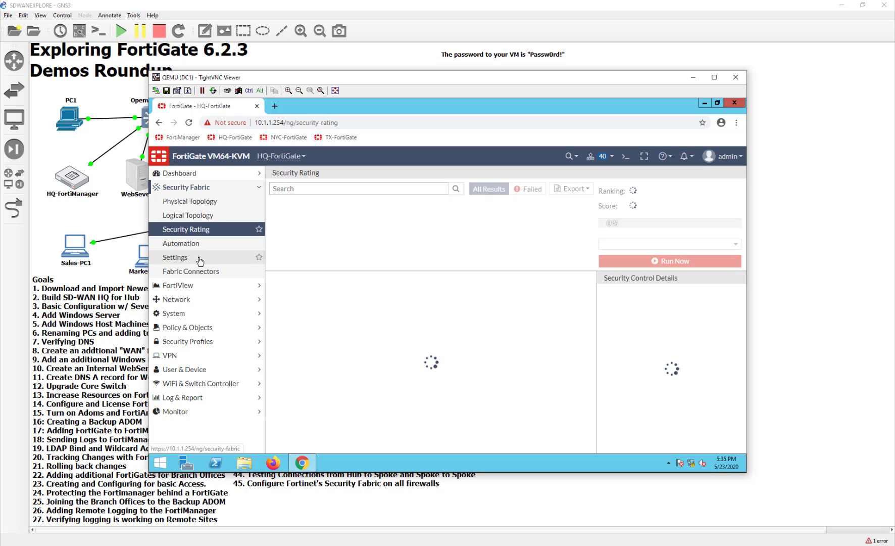
# Review the Security Fabric settings topology showing NYC-FortiGate and TX-FortiGate, 2 of 2 connected.
pyautogui.click(199, 258)
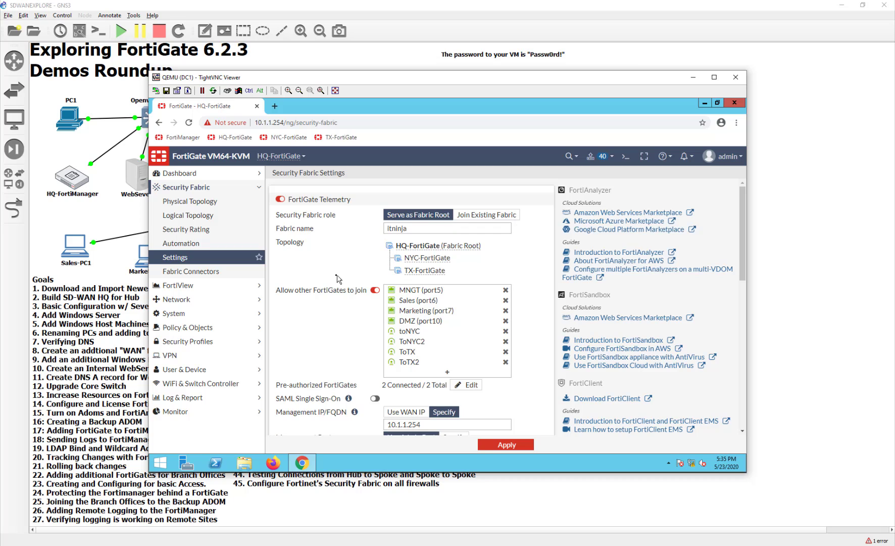
pyautogui.scroll(-1, 338, 278)
pyautogui.scroll(5, 338, 279)
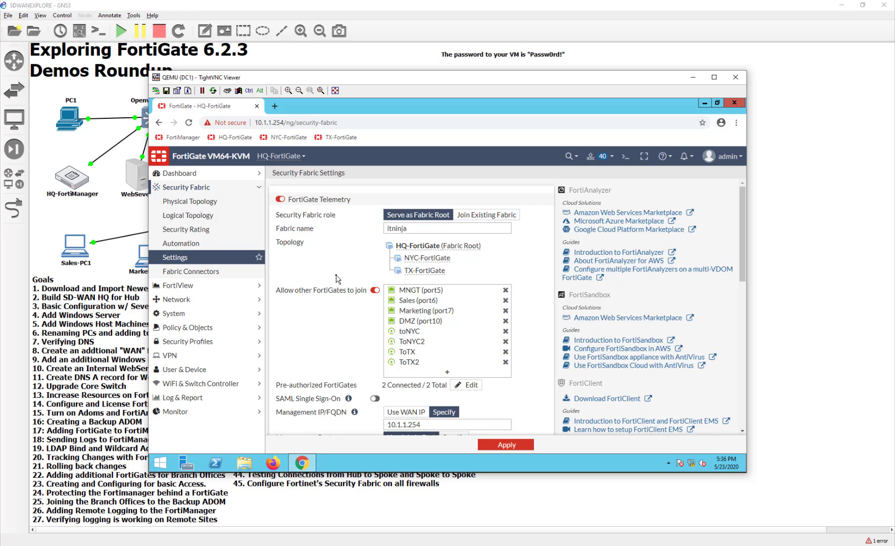
# In a new tab, pass the certificate warning and sign in to FortiManager with admin credentials.
pyautogui.click(275, 105)
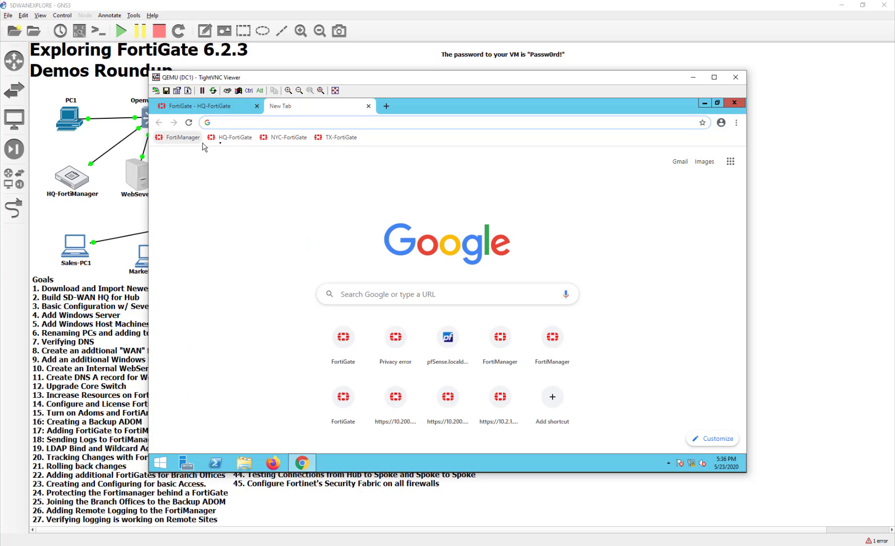
pyautogui.click(183, 138)
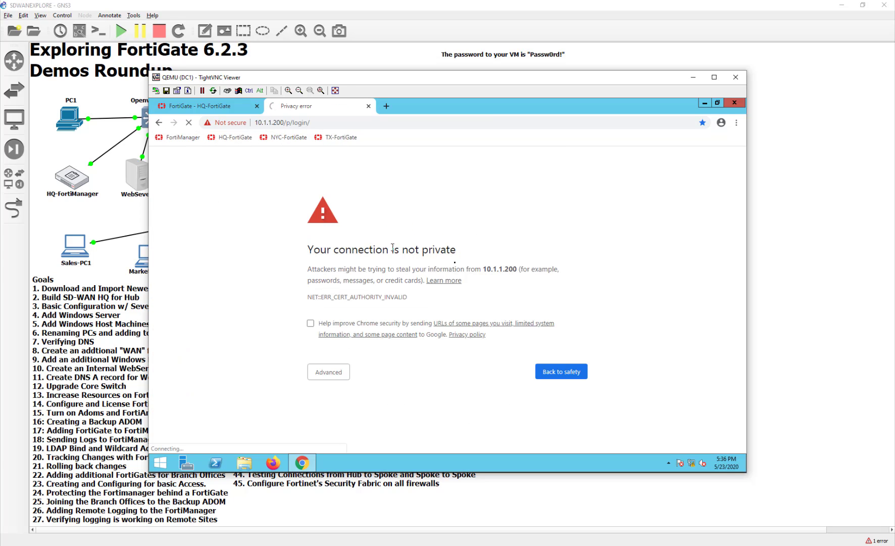
pyautogui.click(332, 376)
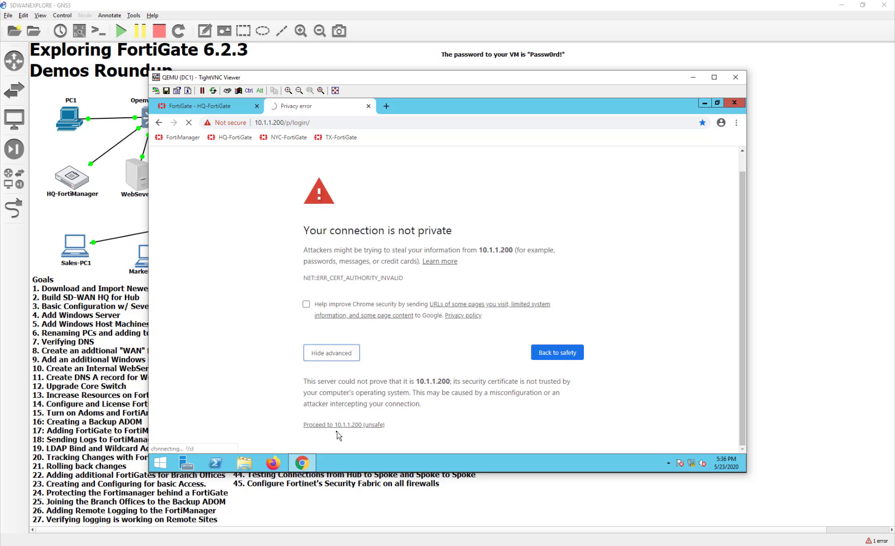
pyautogui.click(350, 426)
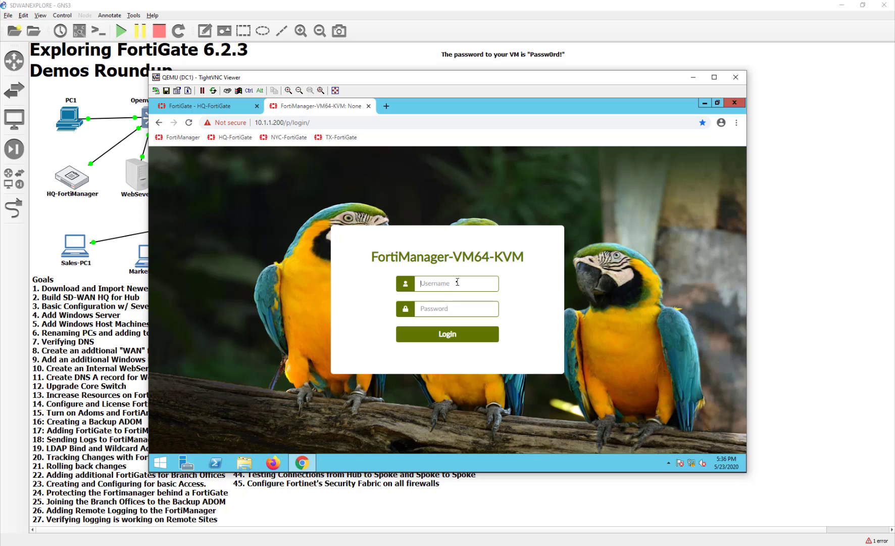
pyautogui.write('admin')
pyautogui.press('Tab')
pyautogui.write('P')
pyautogui.press('Return')
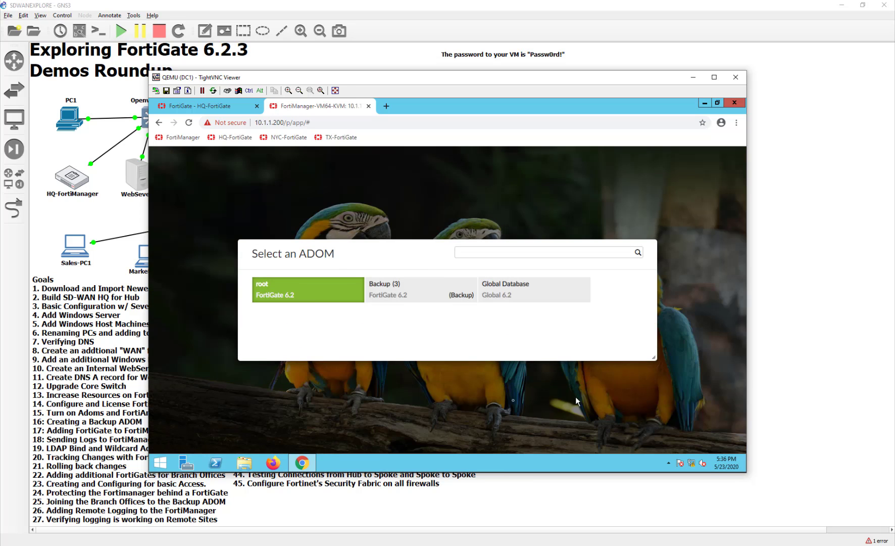
# Review the Backup ADOM's itninja devices in Device Manager, then return to the HQ-FortiGate bookmark.
pyautogui.click(420, 297)
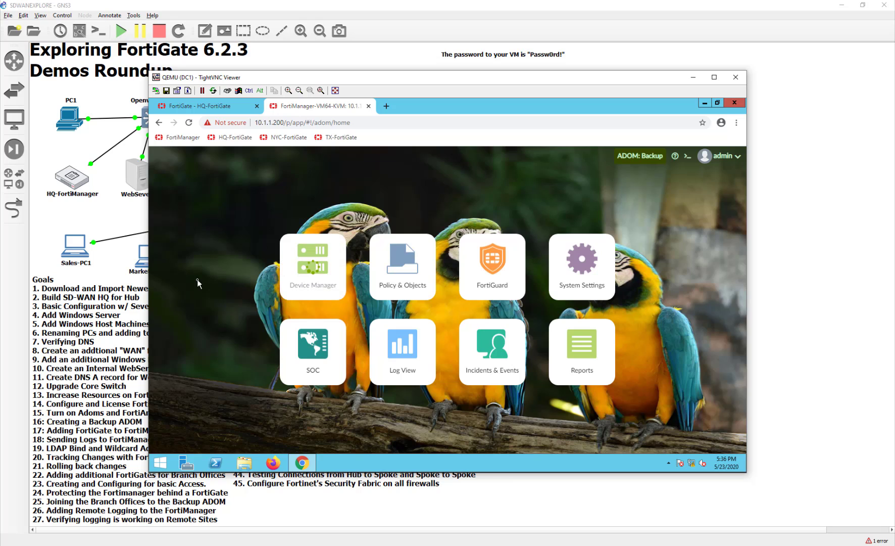
pyautogui.click(311, 272)
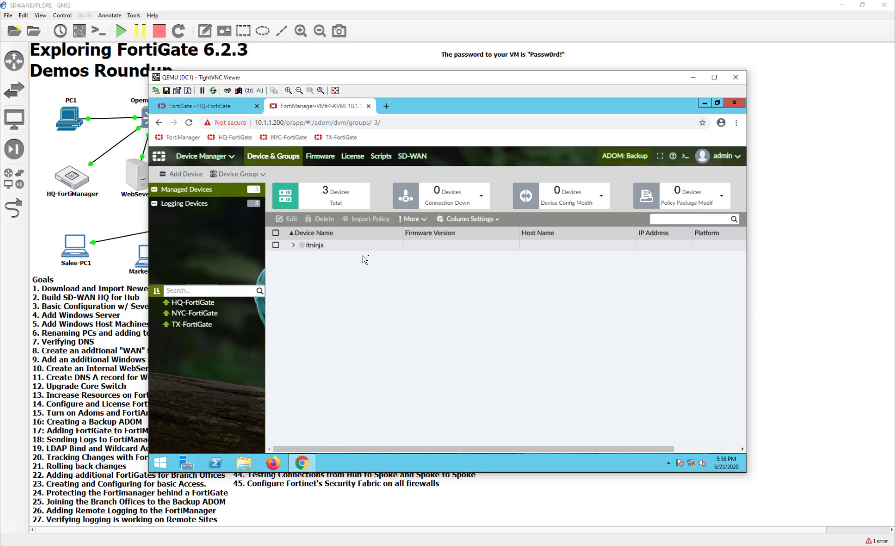
pyautogui.click(295, 247)
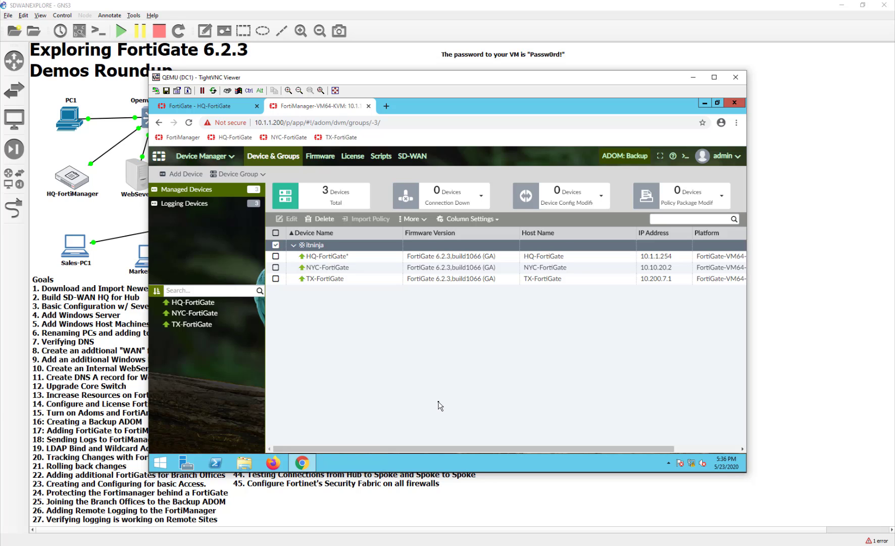
pyautogui.click(238, 204)
pyautogui.click(202, 189)
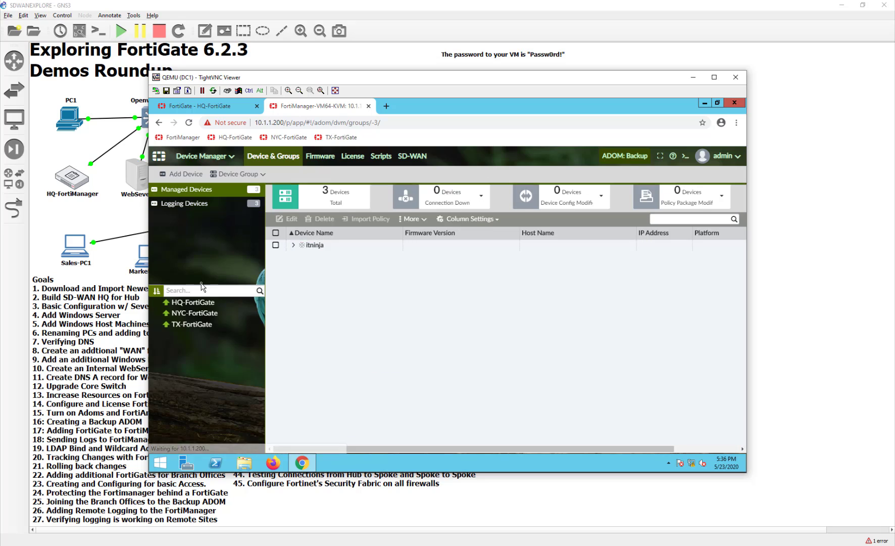
pyautogui.rightClick(328, 249)
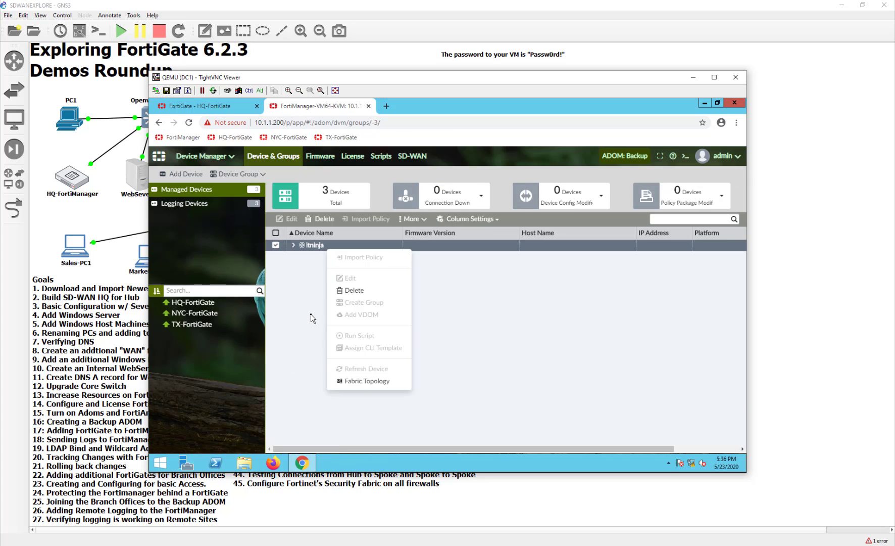
pyautogui.click(236, 142)
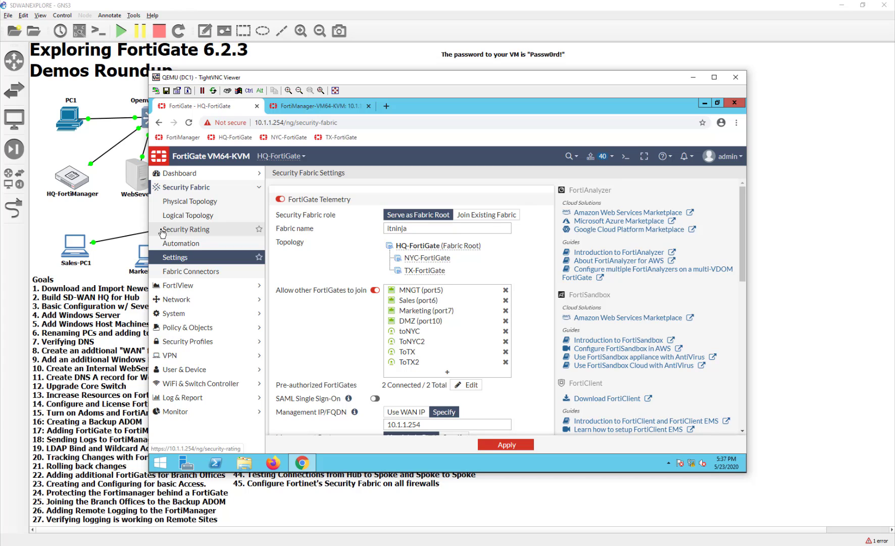
# Inspect the sd-wan → loopback IPv4 policy group, then open Security Fabric Physical Topology.
pyautogui.click(198, 328)
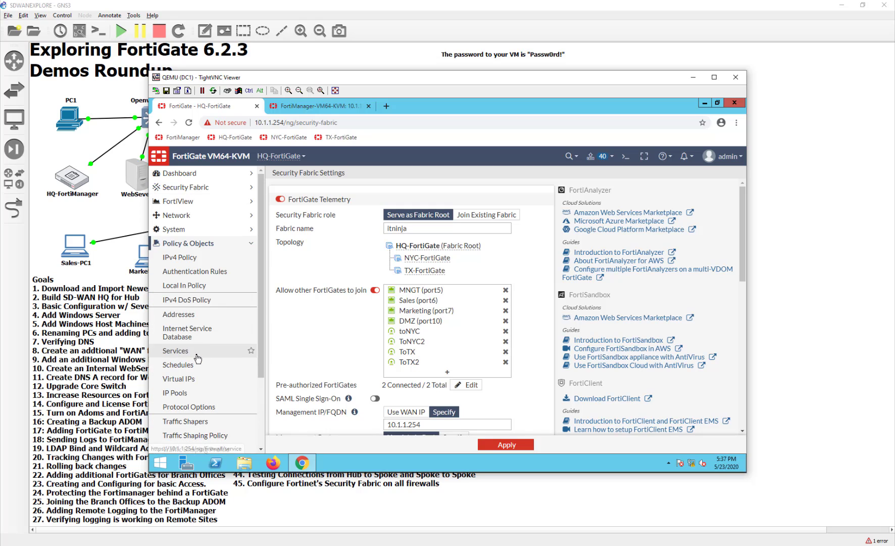
pyautogui.click(182, 257)
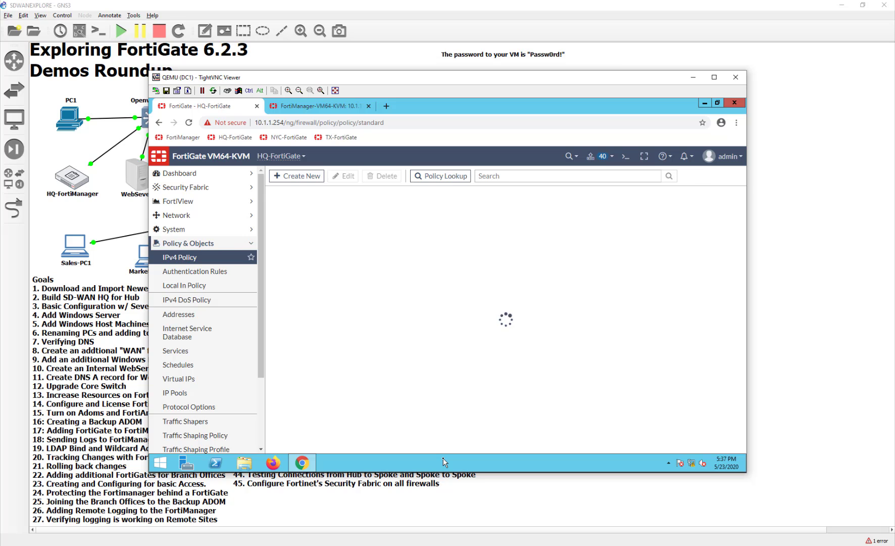
pyautogui.click(274, 285)
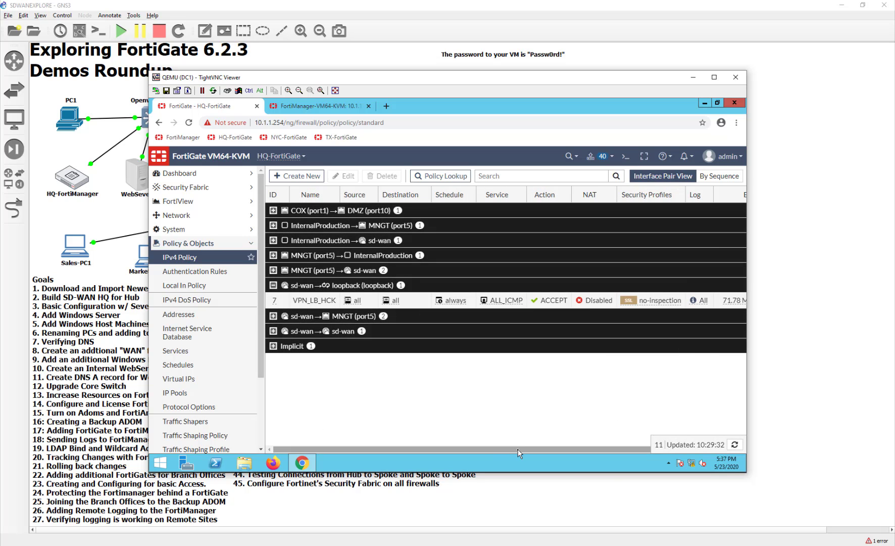
pyautogui.moveTo(520, 454); pyautogui.dragTo(593, 455)
pyautogui.moveTo(695, 302)
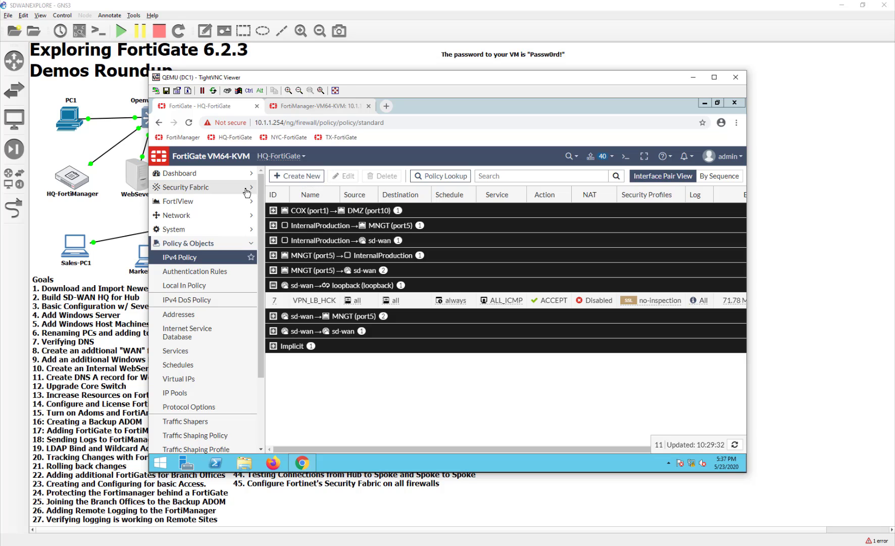
pyautogui.click(186, 186)
pyautogui.click(189, 201)
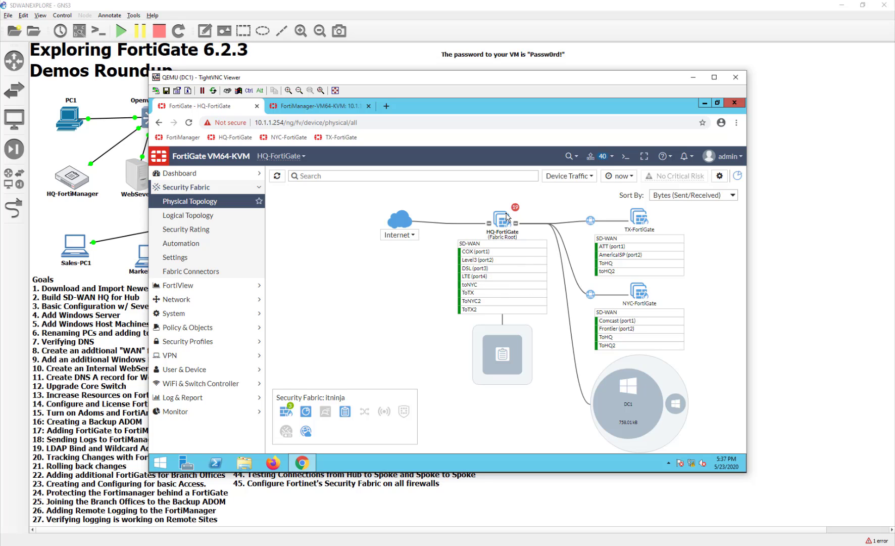
# Inspect device info cards on the Physical Topology map, pan it, then switch to Logical Topology.
pyautogui.moveTo(507, 216)
pyautogui.moveTo(681, 404)
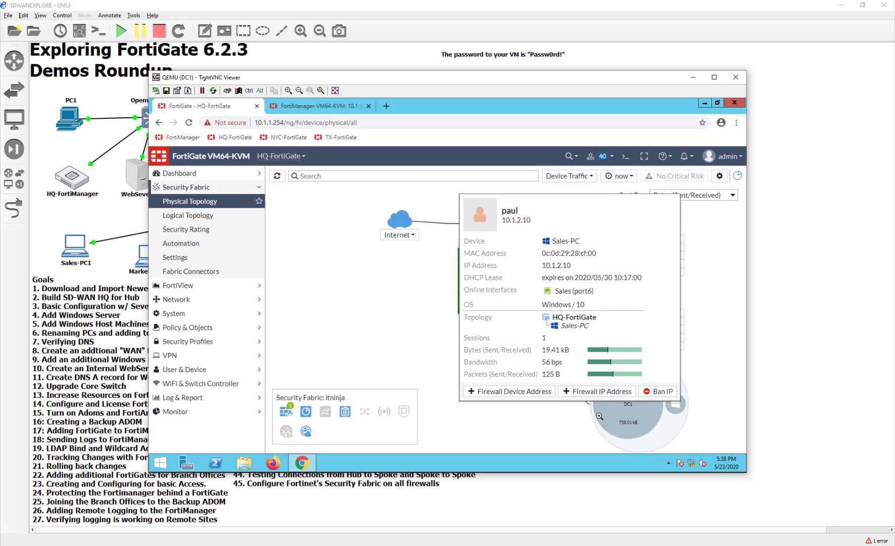
pyautogui.moveTo(620, 415)
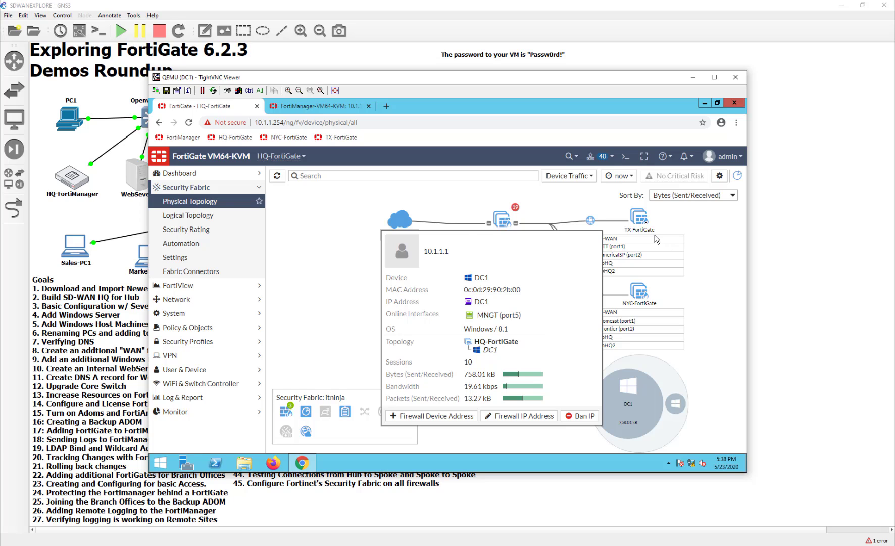
pyautogui.moveTo(637, 218)
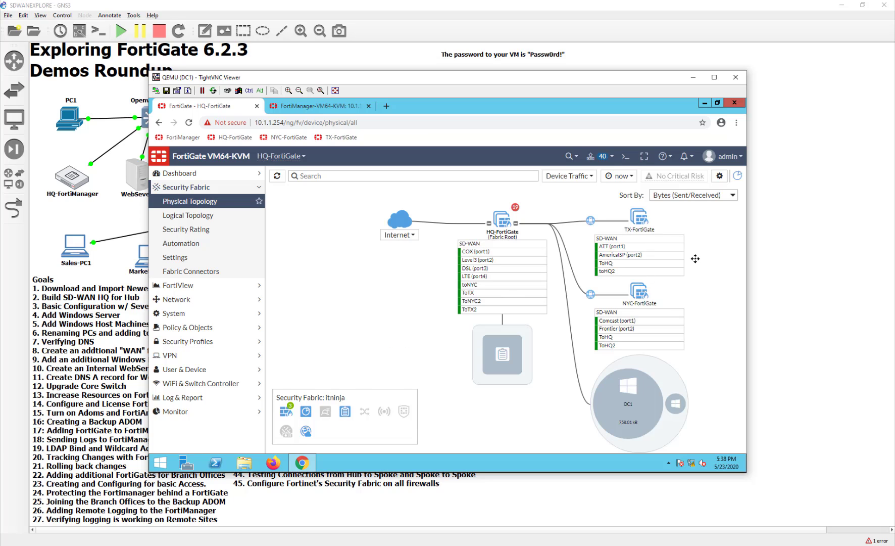
pyautogui.moveTo(696, 258); pyautogui.dragTo(624, 259)
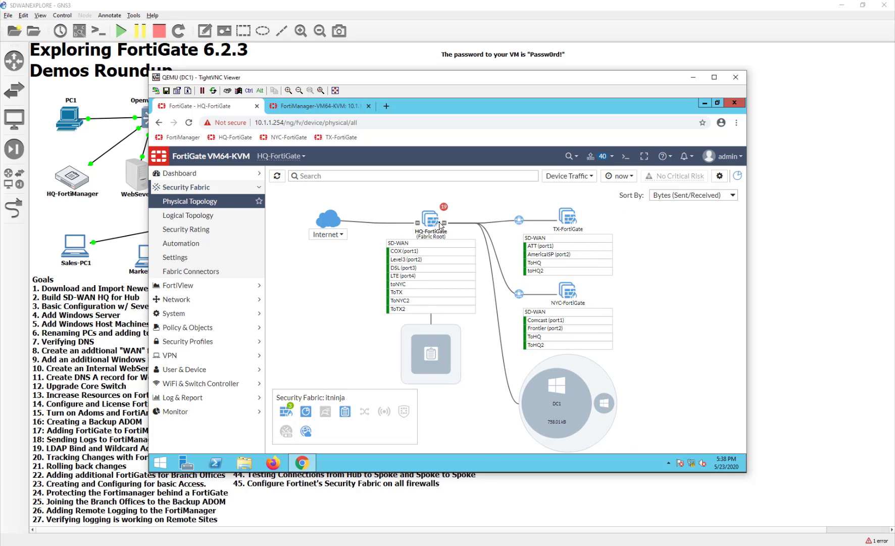
pyautogui.moveTo(441, 225)
pyautogui.click(210, 218)
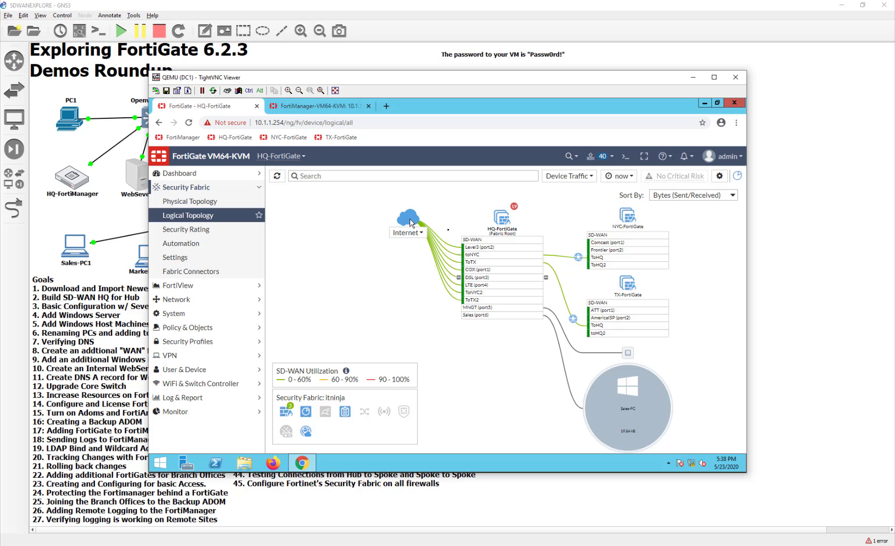
pyautogui.moveTo(477, 286)
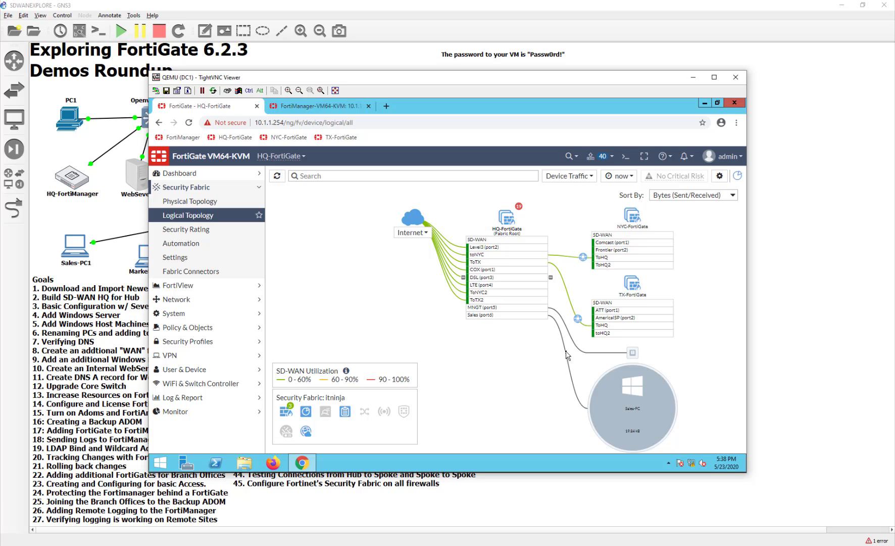
pyautogui.moveTo(700, 324); pyautogui.dragTo(570, 338)
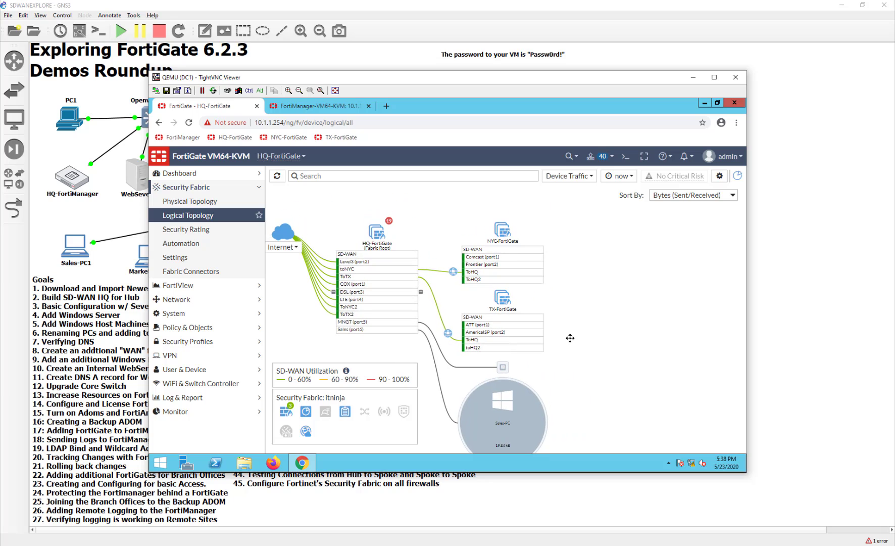
pyautogui.click(504, 233)
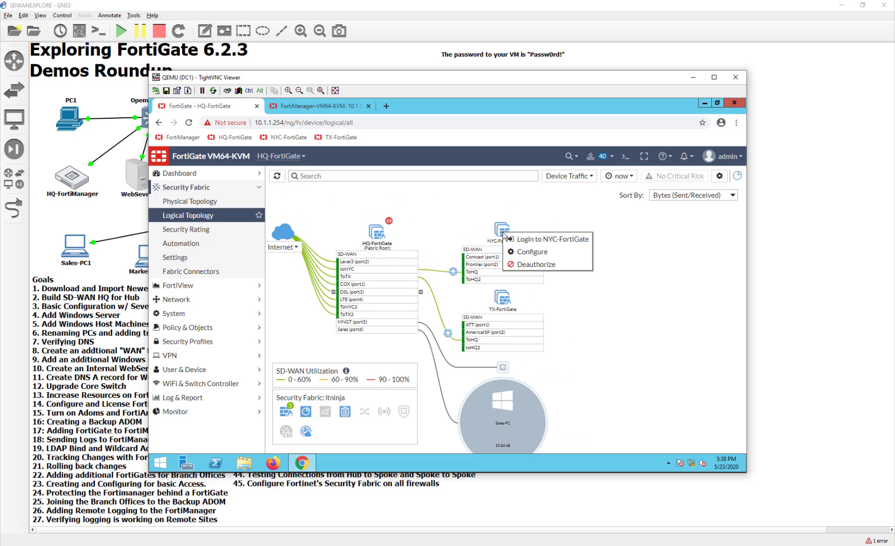
pyautogui.click(469, 216)
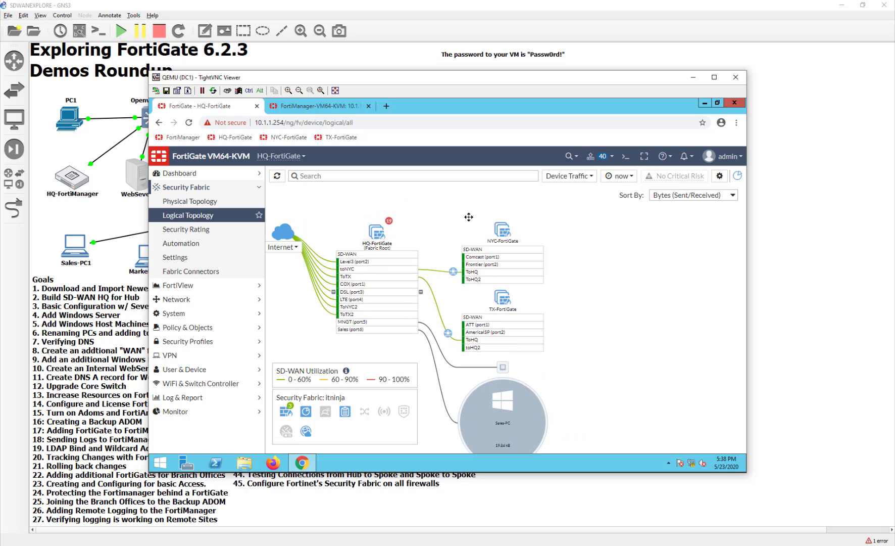
pyautogui.scroll(-1, 469, 197)
pyautogui.rightClick(506, 394)
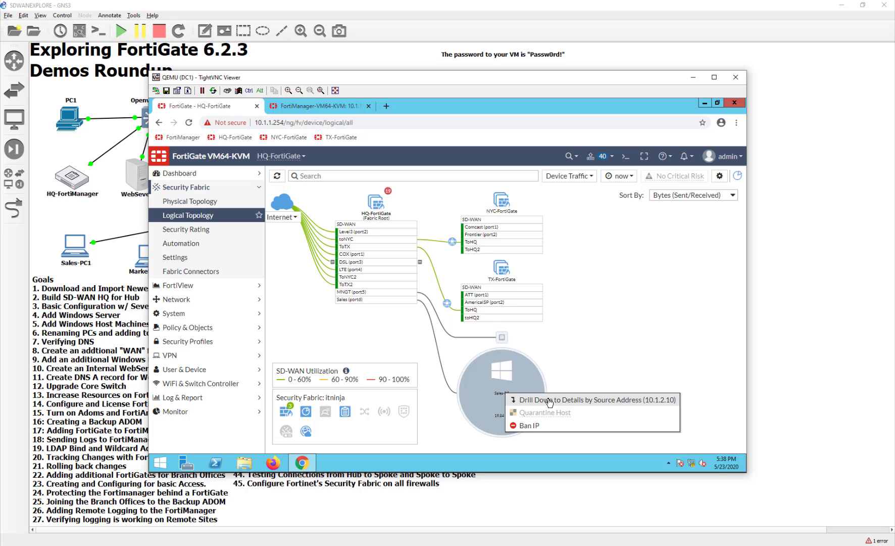
pyautogui.click(574, 360)
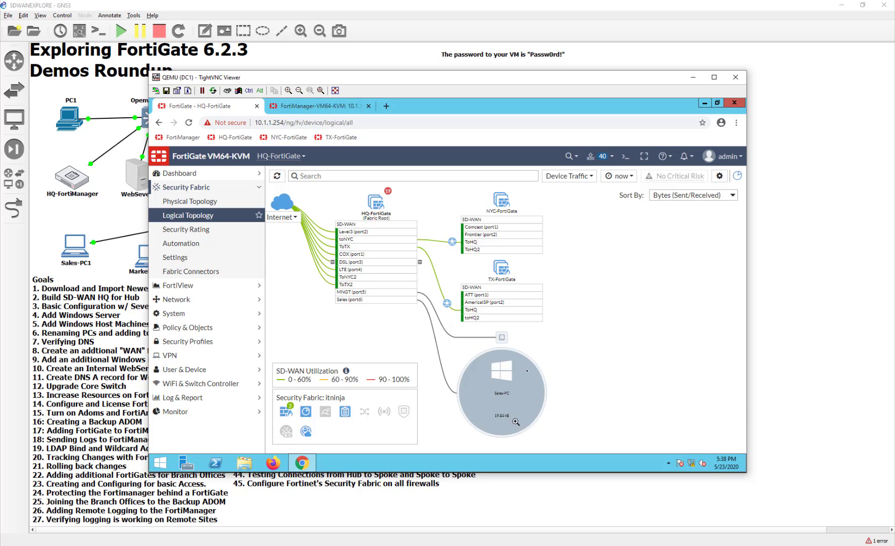
pyautogui.moveTo(577, 368); pyautogui.dragTo(630, 356)
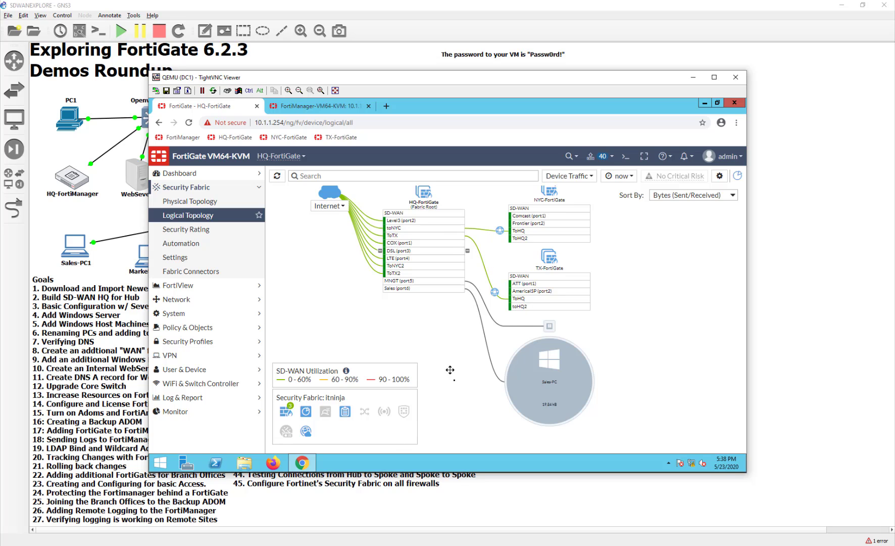
pyautogui.moveTo(477, 385); pyautogui.dragTo(469, 392)
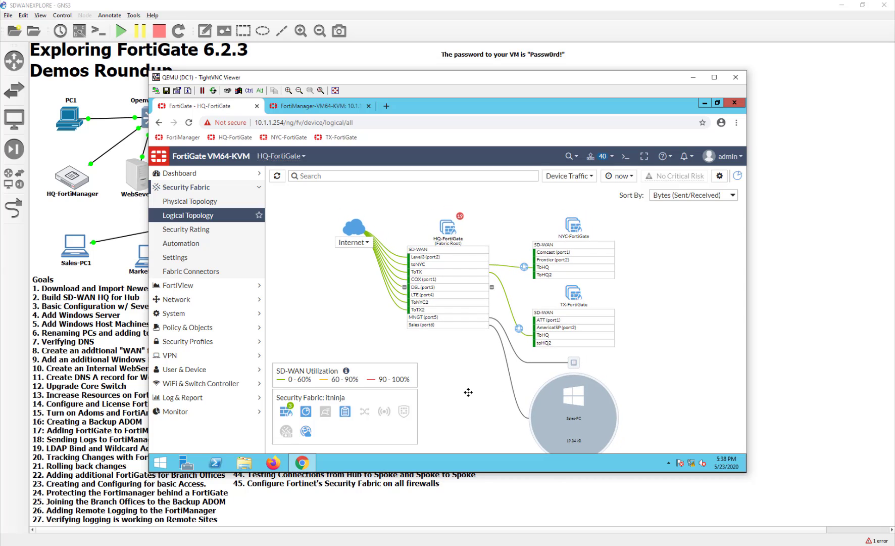
# Show the Security Rating for all devices, filtered to only failed controls.
pyautogui.click(461, 217)
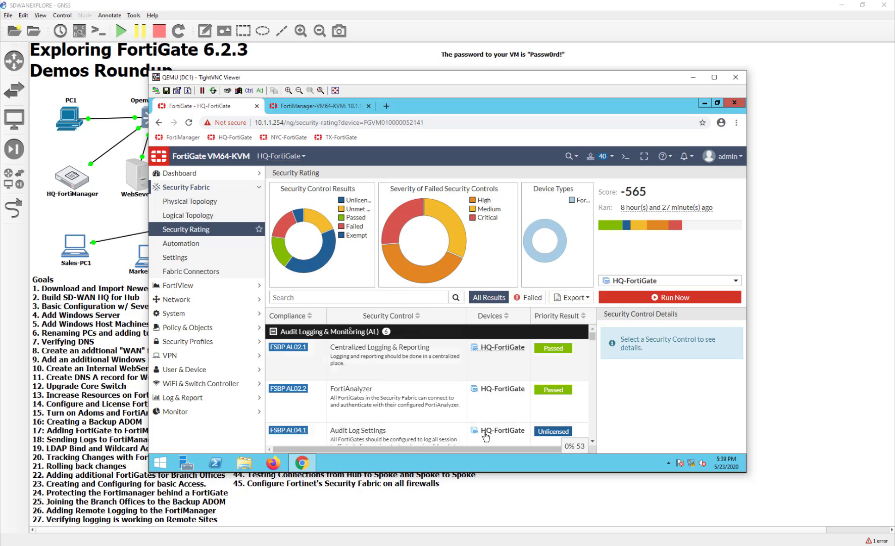
pyautogui.scroll(-5, 461, 403)
pyautogui.scroll(5, 462, 403)
pyautogui.click(623, 281)
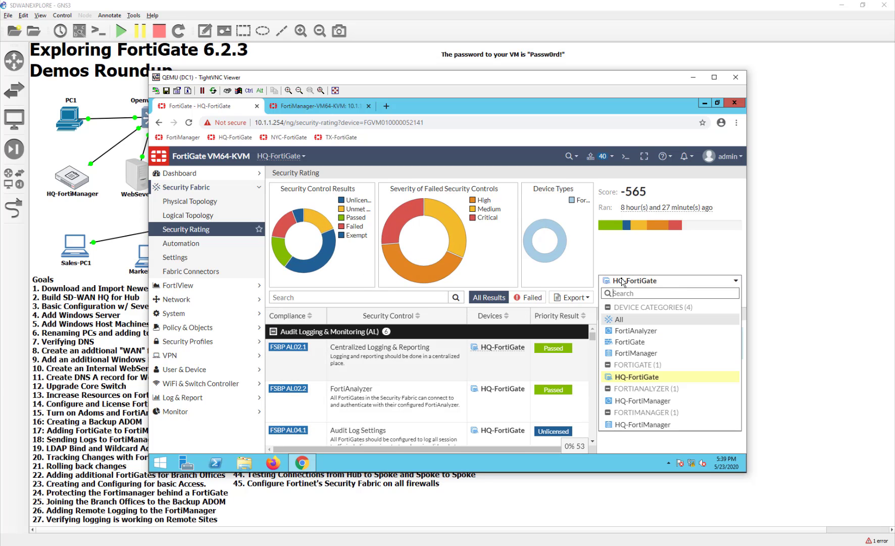
pyautogui.click(620, 320)
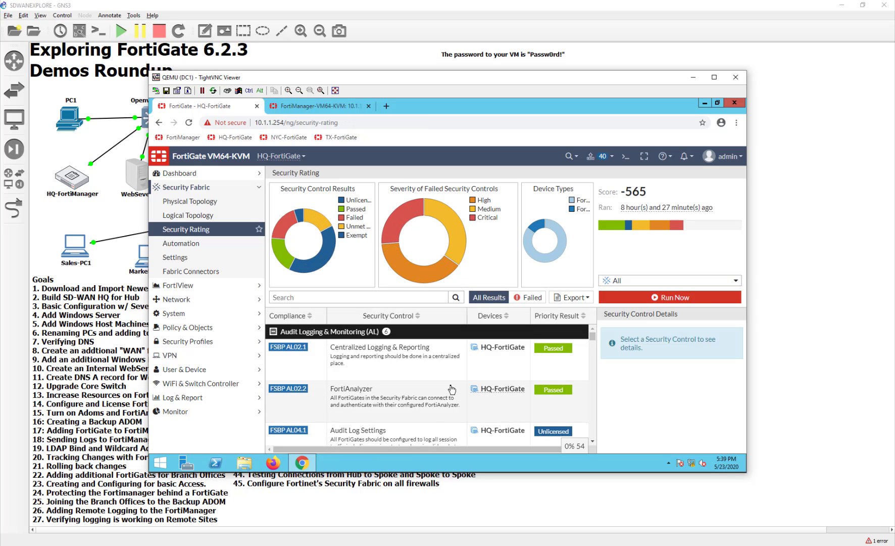
pyautogui.scroll(-3, 452, 389)
pyautogui.scroll(-3, 452, 390)
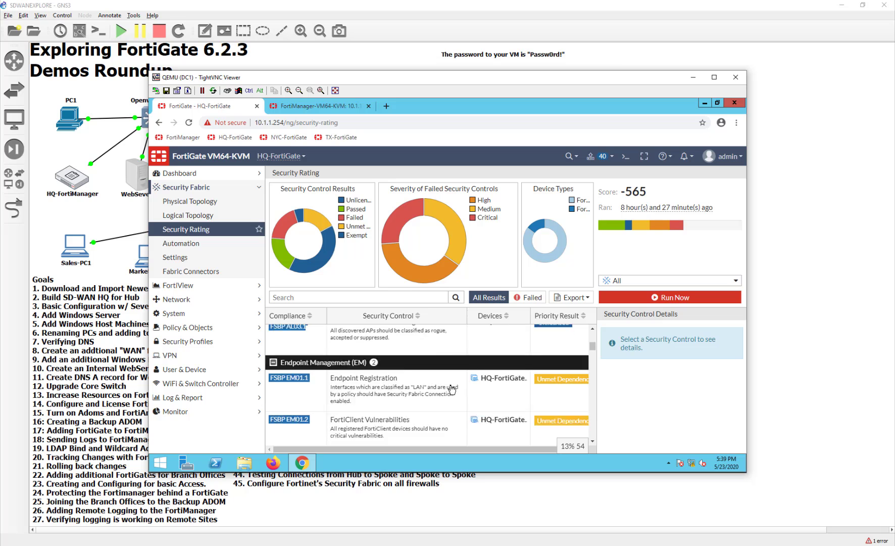
pyautogui.scroll(-3, 452, 389)
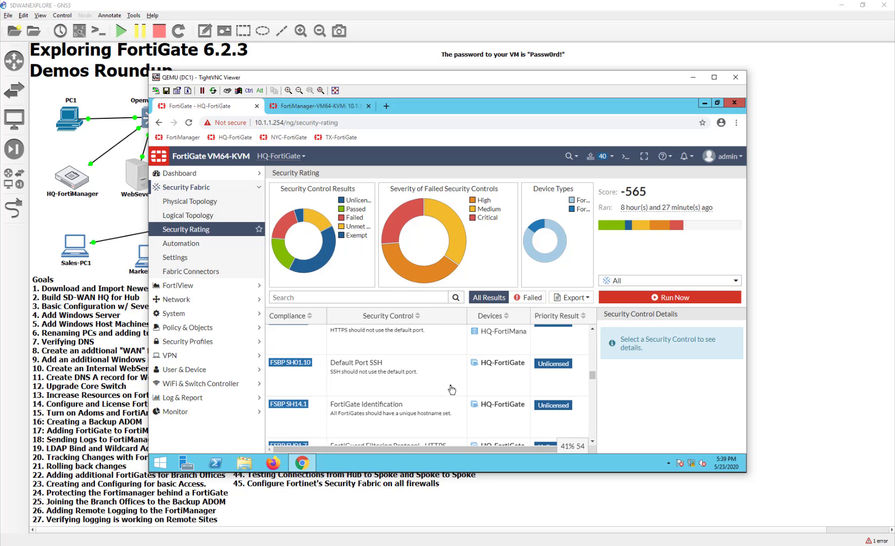
pyautogui.click(527, 297)
pyautogui.scroll(-9, 407, 389)
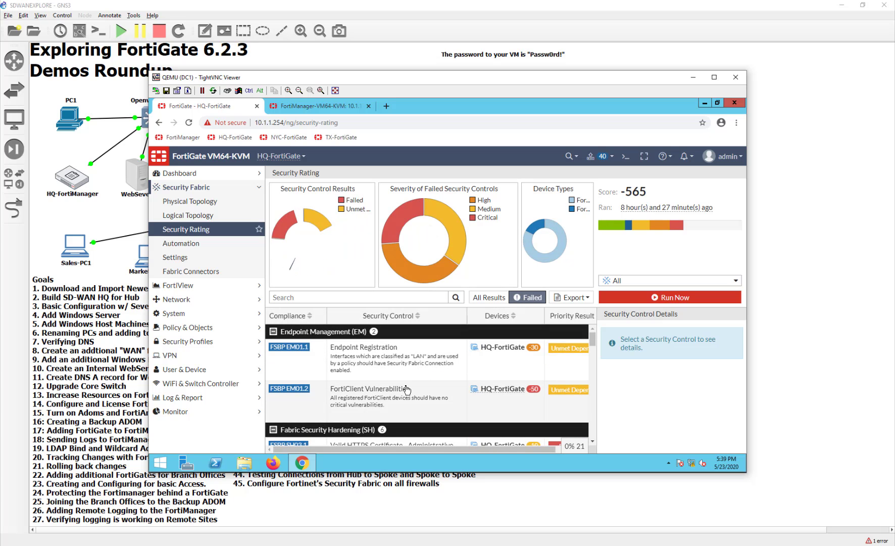
pyautogui.scroll(15, 407, 389)
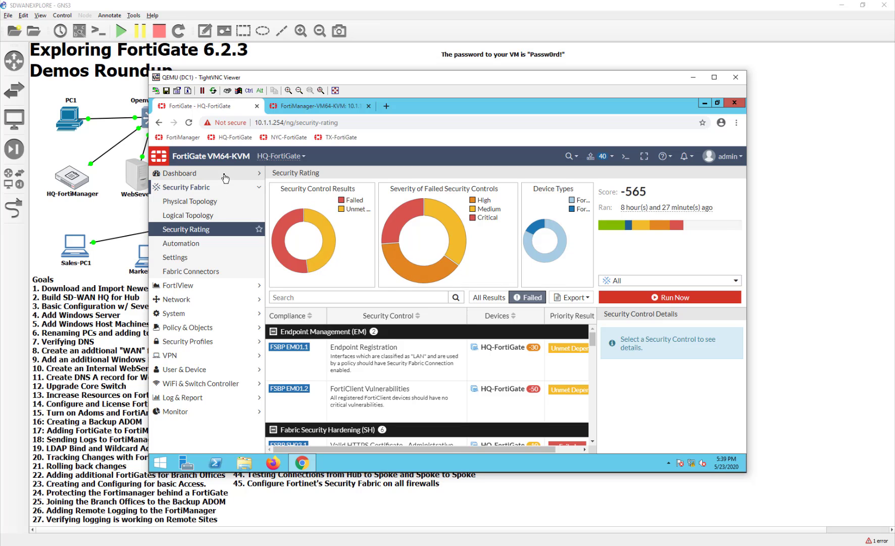
# Glance at the FortiManager tab, return, and open the Forward Traffic log.
pyautogui.click(312, 107)
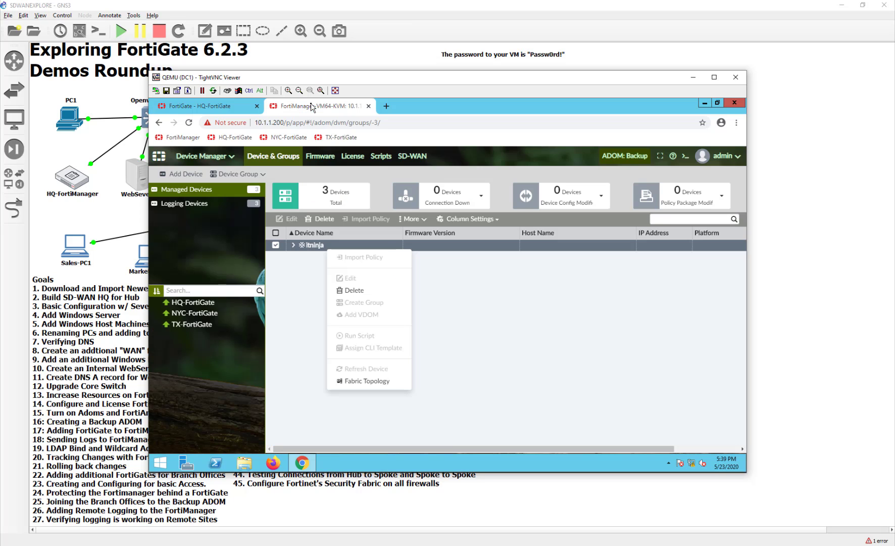
pyautogui.click(240, 114)
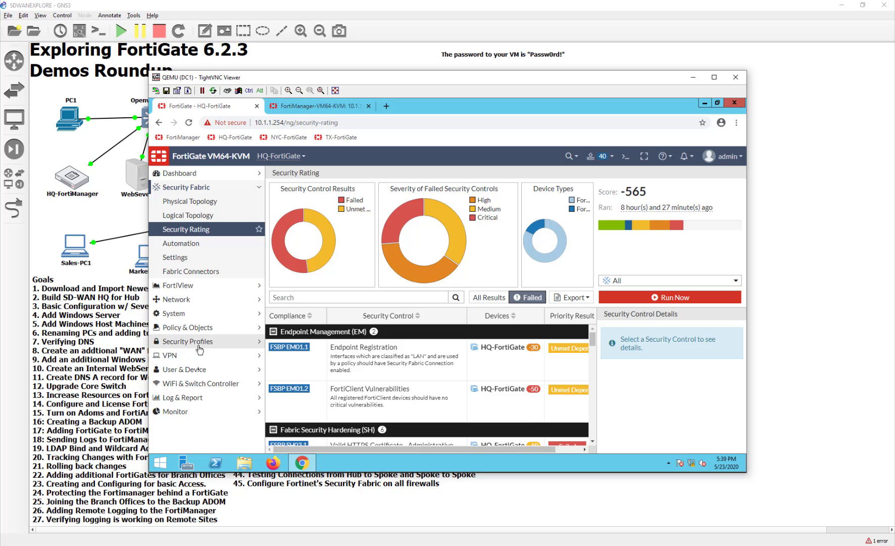
pyautogui.click(211, 402)
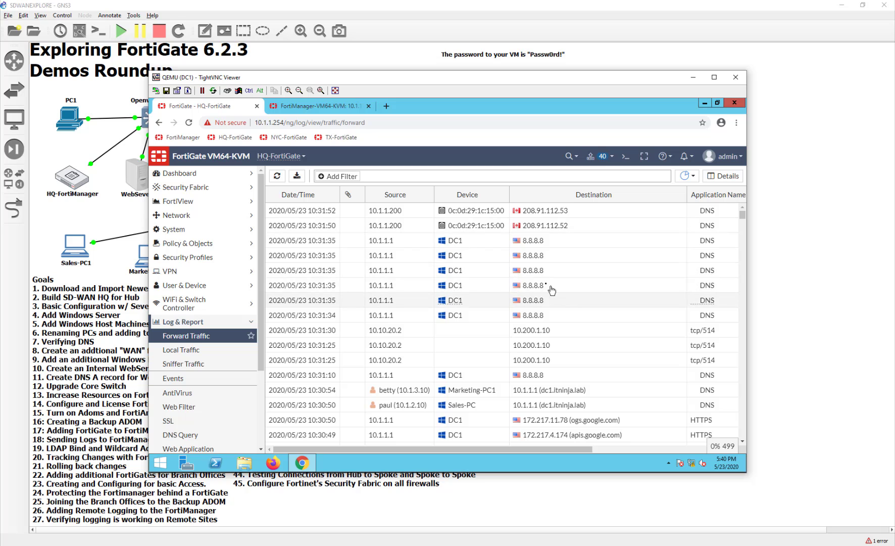
# Confirm logs are stored on FortiAnalyzer, then open User & Device > Device Inventory.
pyautogui.scroll(-15, 572, 330)
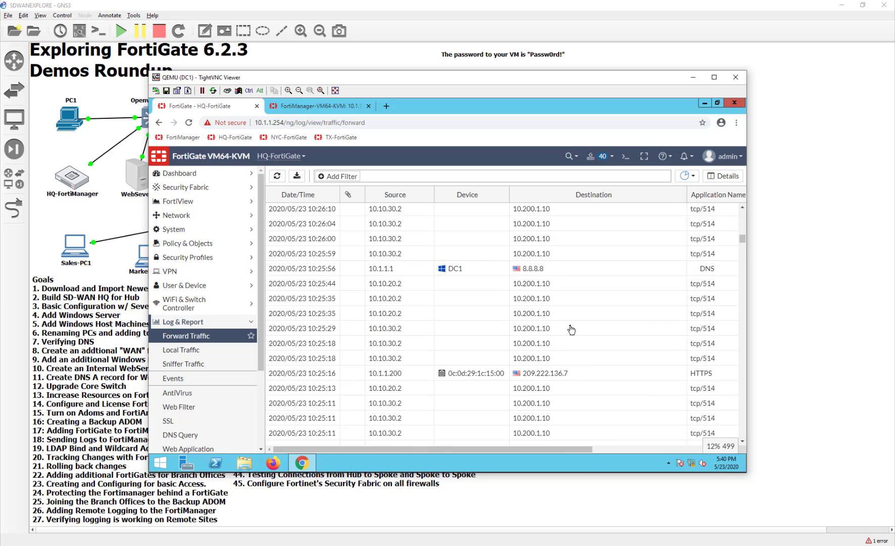
pyautogui.scroll(15, 571, 329)
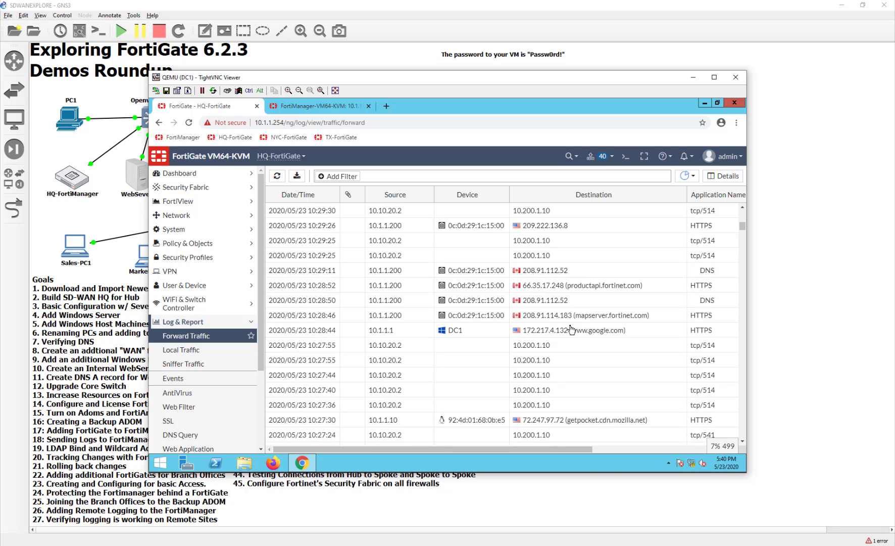
pyautogui.click(693, 177)
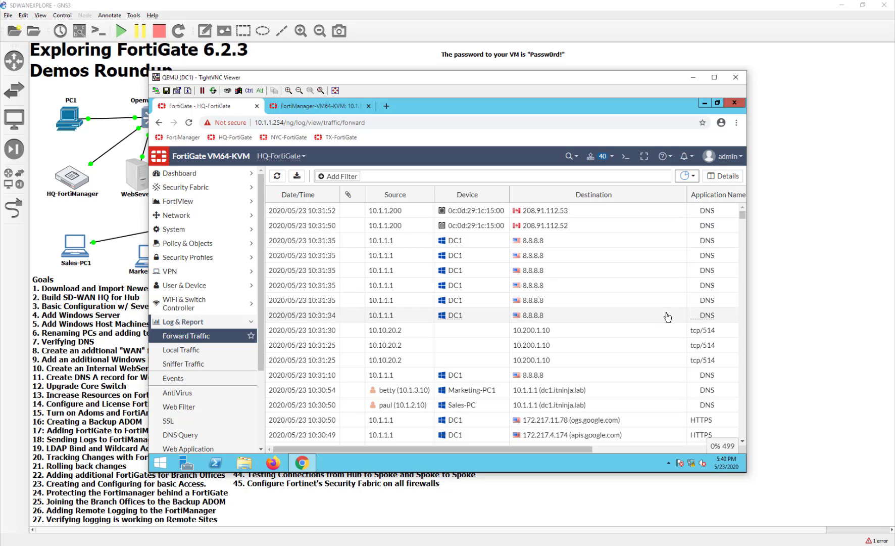
pyautogui.scroll(-1, 455, 389)
pyautogui.scroll(-3, 209, 390)
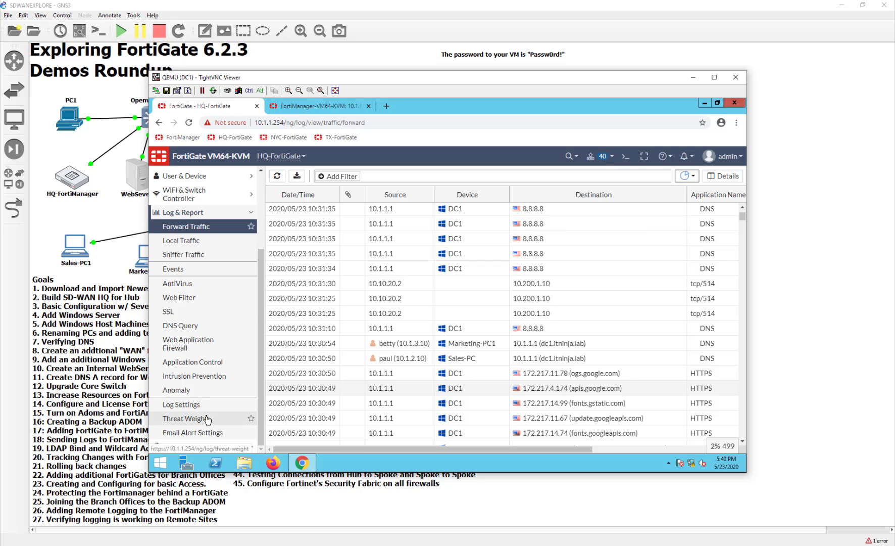
pyautogui.scroll(3, 211, 412)
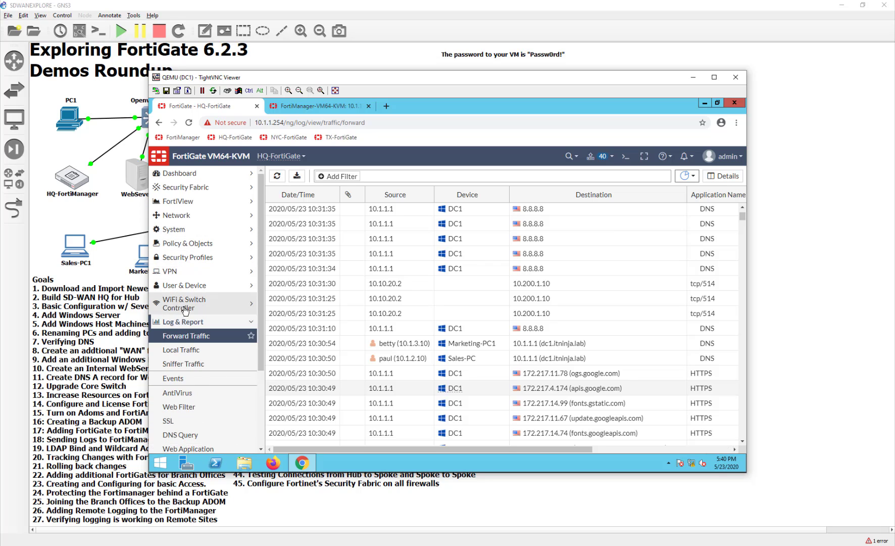
pyautogui.click(185, 287)
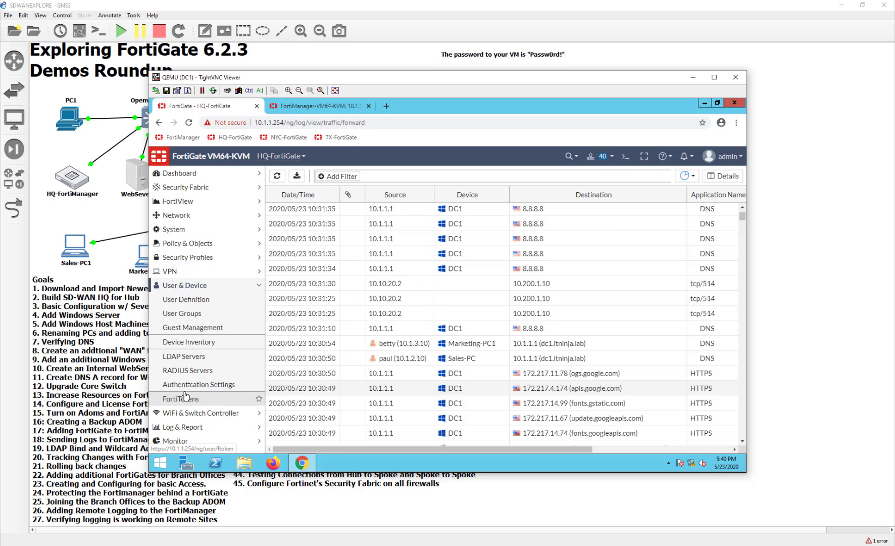
pyautogui.click(208, 341)
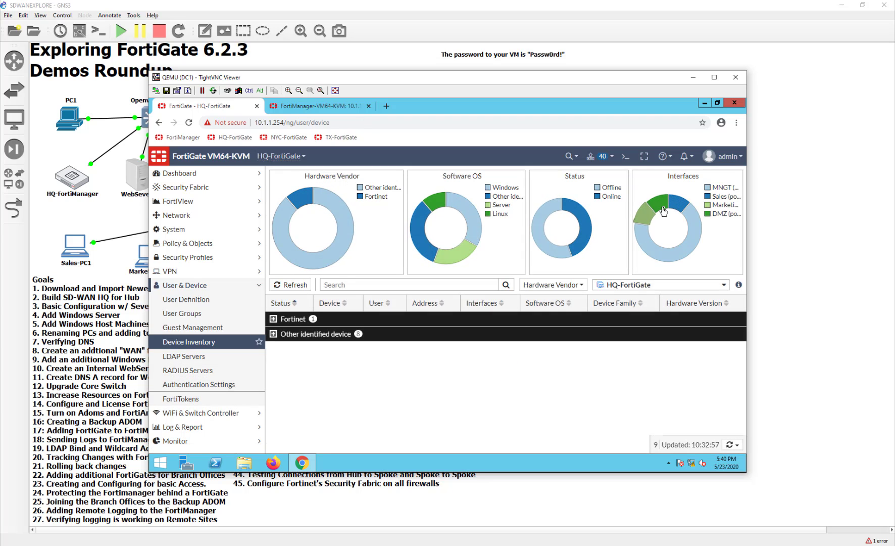
# Expand the Other identified device and Fortinet inventory groups, then switch to the FortiManager tab.
pyautogui.click(303, 334)
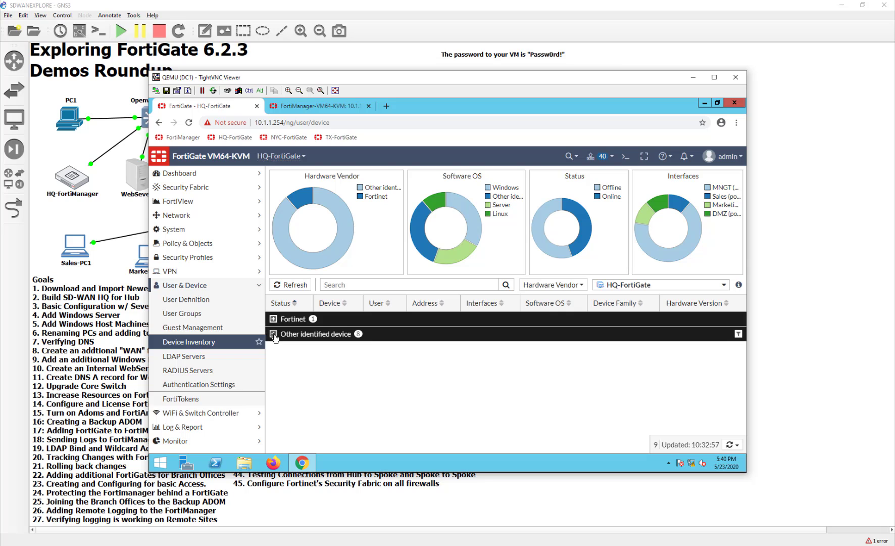
pyautogui.scroll(-2, 352, 430)
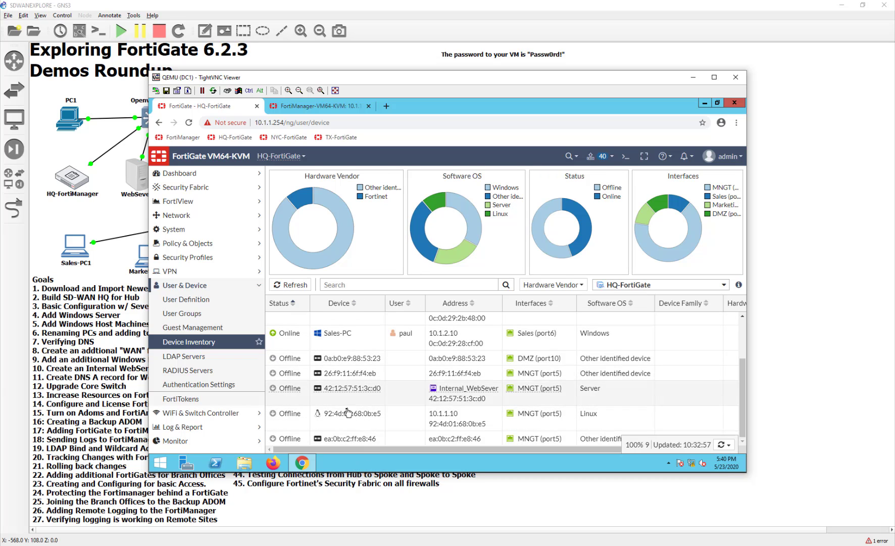
pyautogui.scroll(2, 347, 413)
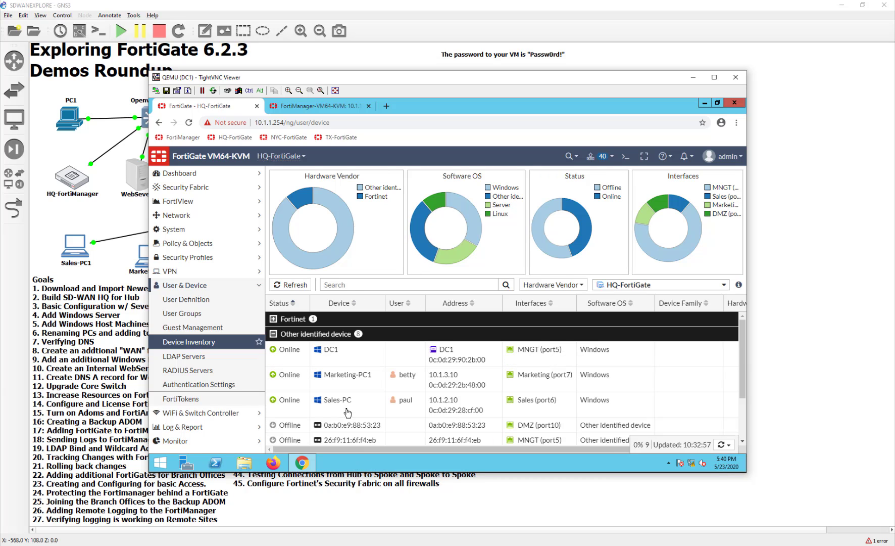
pyautogui.click(273, 318)
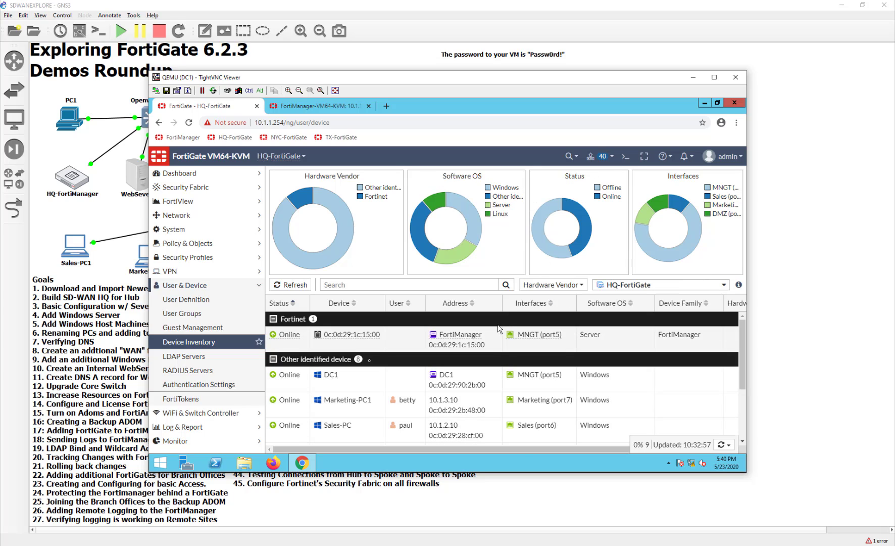
pyautogui.click(318, 107)
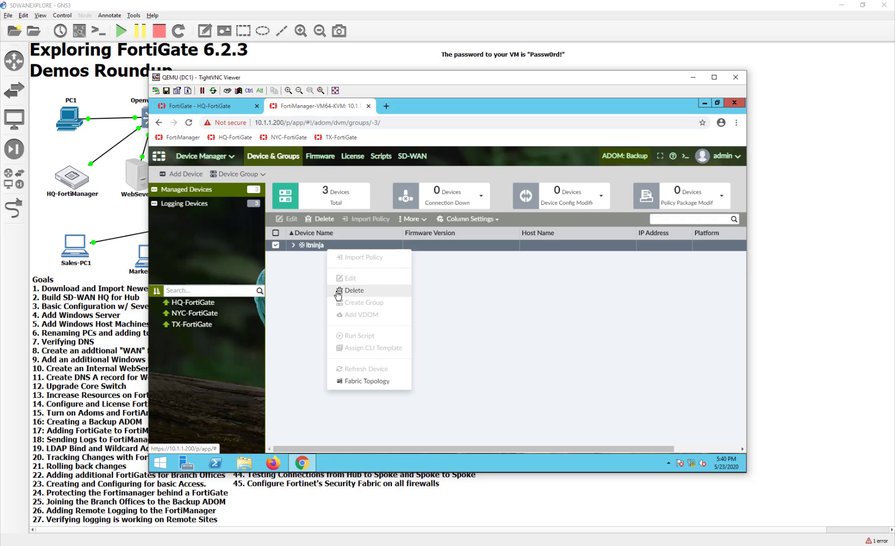
# View the itninja Fabric Topology, close it, and return to the FortiManager home page.
pyautogui.click(366, 381)
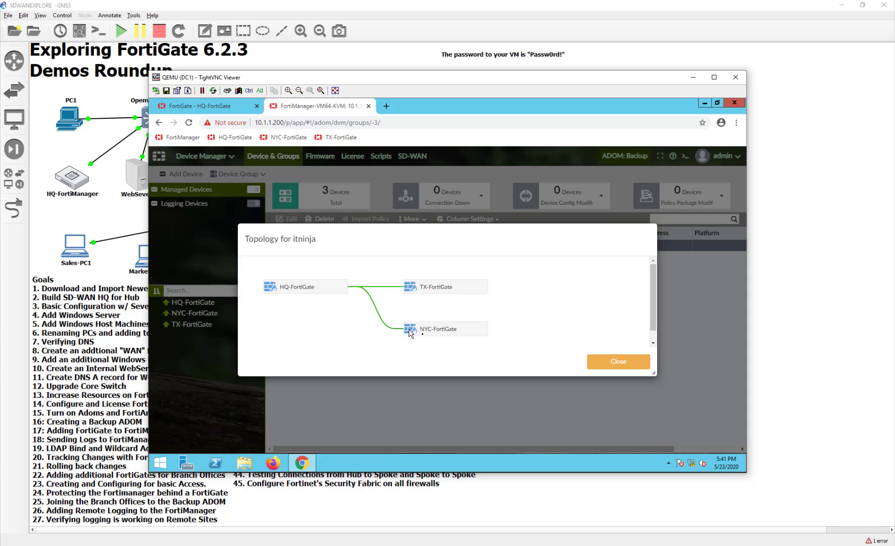
pyautogui.click(618, 360)
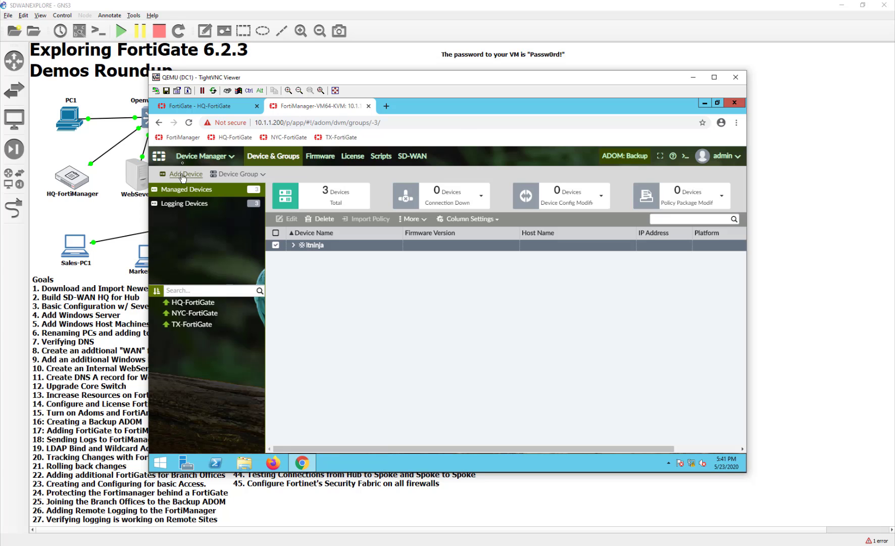
pyautogui.click(205, 155)
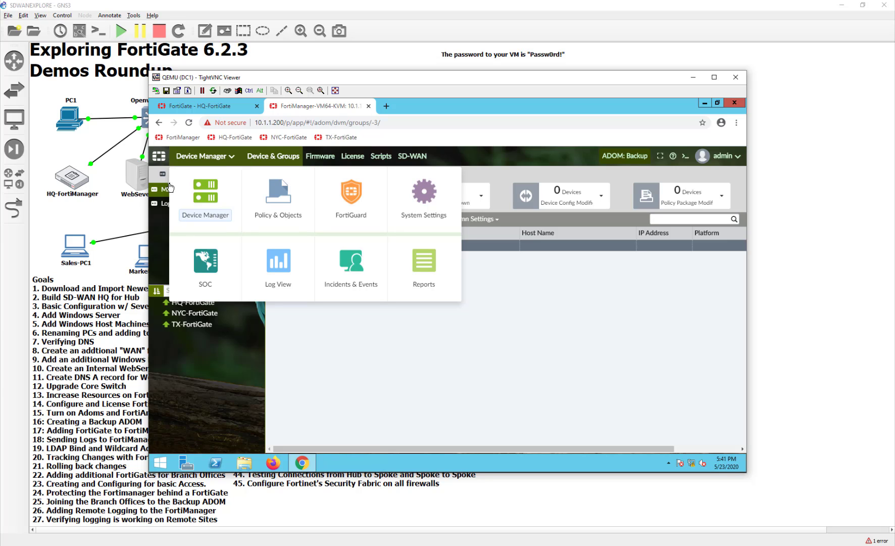
pyautogui.click(158, 155)
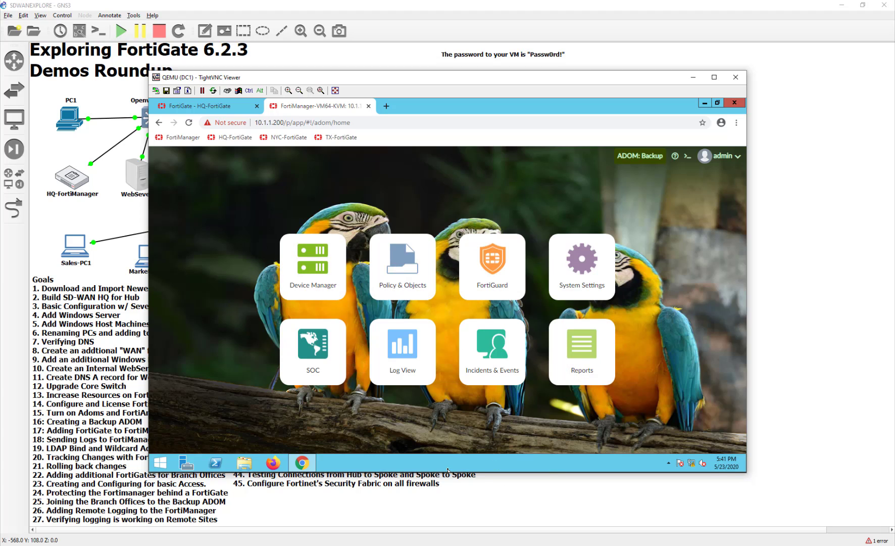
# Review SOC's Site-to-Site IPsec view of 8 tunnels, then switch to the Device Status monitors.
pyautogui.click(314, 354)
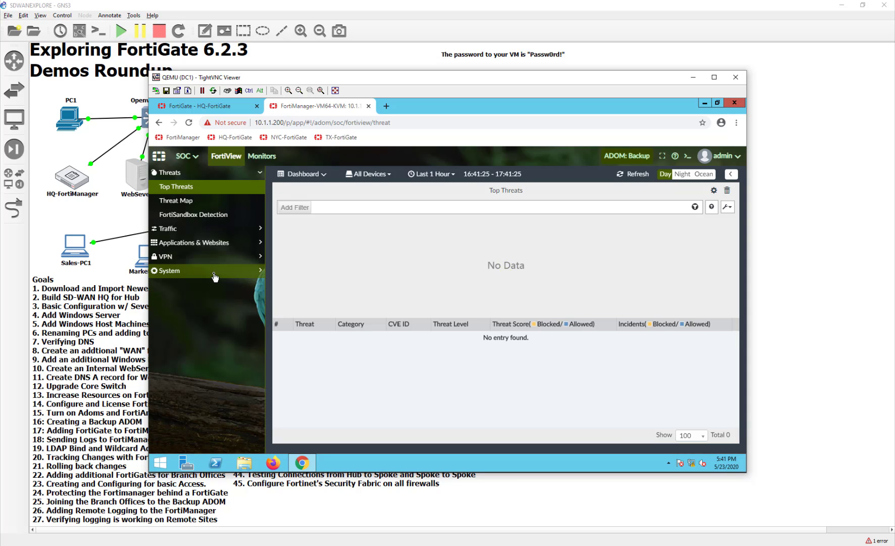
pyautogui.click(202, 256)
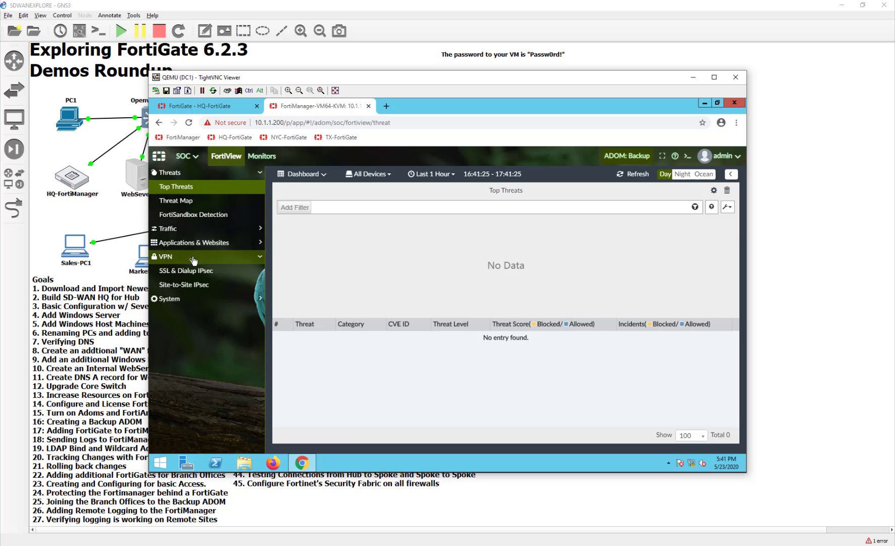
pyautogui.click(190, 272)
pyautogui.click(188, 285)
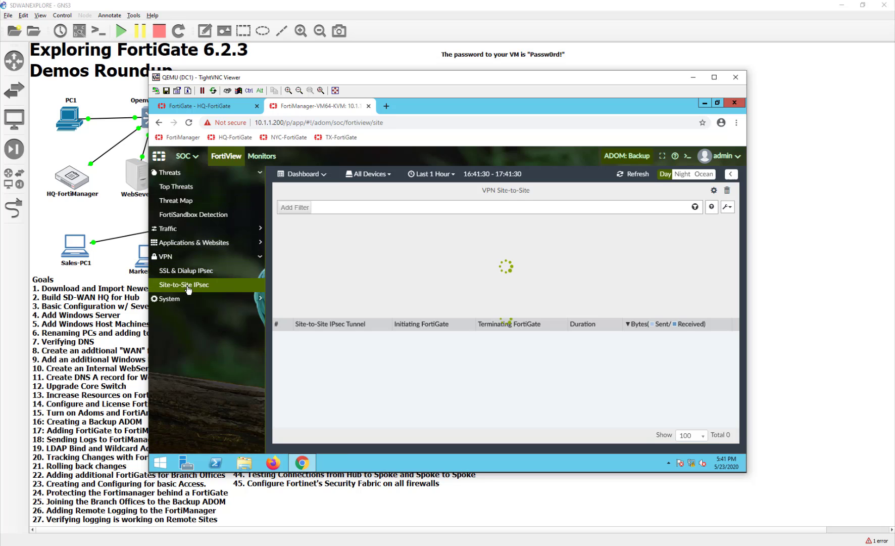
pyautogui.scroll(-1, 442, 378)
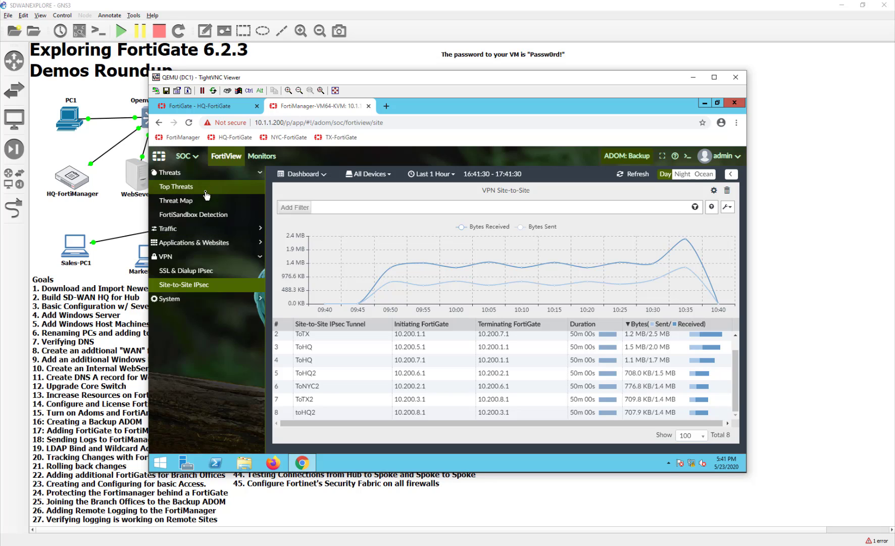
pyautogui.click(262, 155)
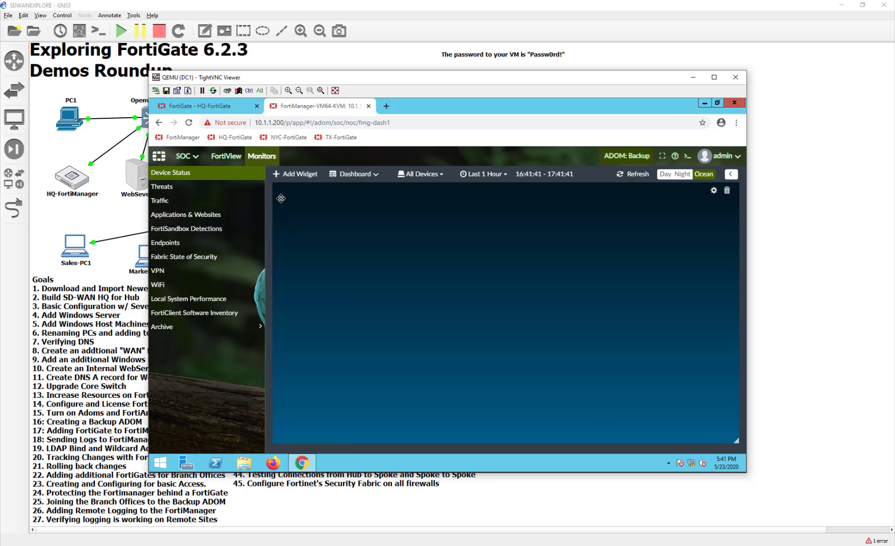
# Browse the Traffic, VPN (panning its world map), Local System Performance and Endpoints monitor dashboards.
pyautogui.click(234, 200)
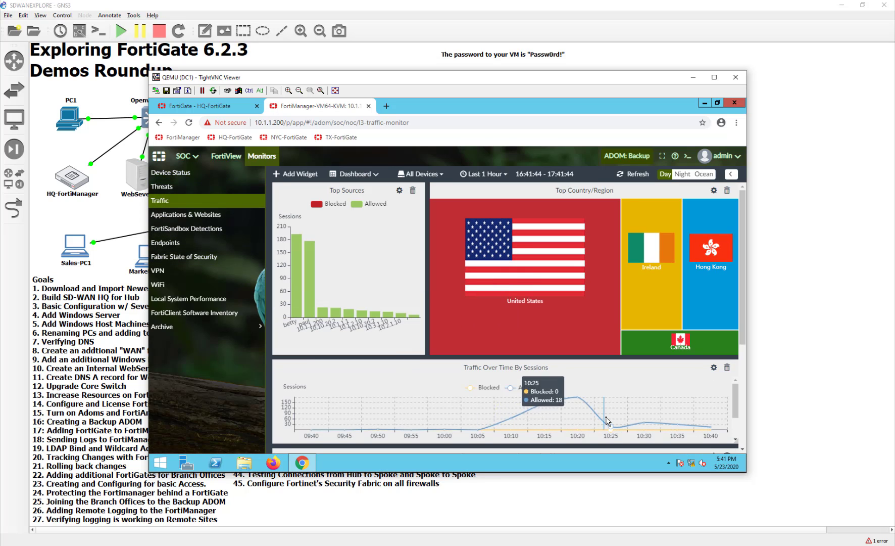
pyautogui.click(178, 272)
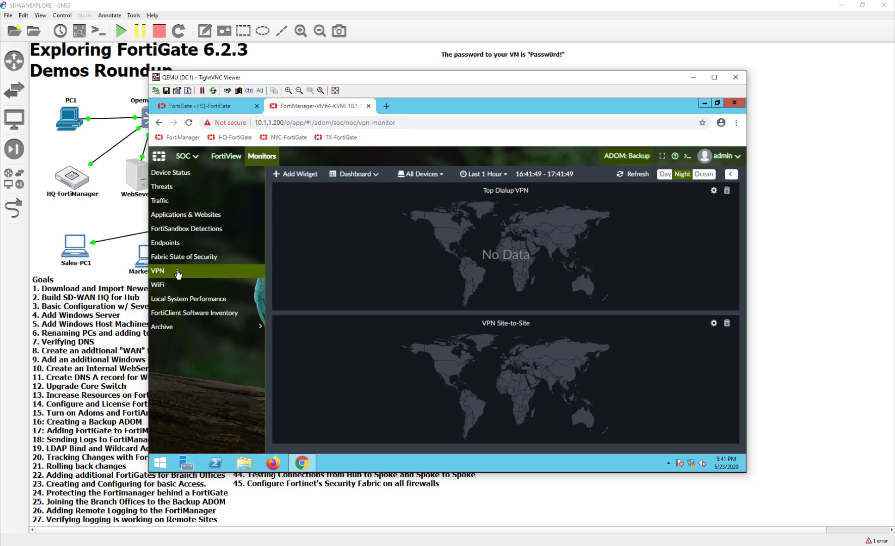
pyautogui.moveTo(502, 372)
pyautogui.mouseDown()
pyautogui.moveTo(495, 379)
pyautogui.moveTo(491, 357)
pyautogui.moveTo(490, 386)
pyautogui.moveTo(486, 378)
pyautogui.mouseUp()
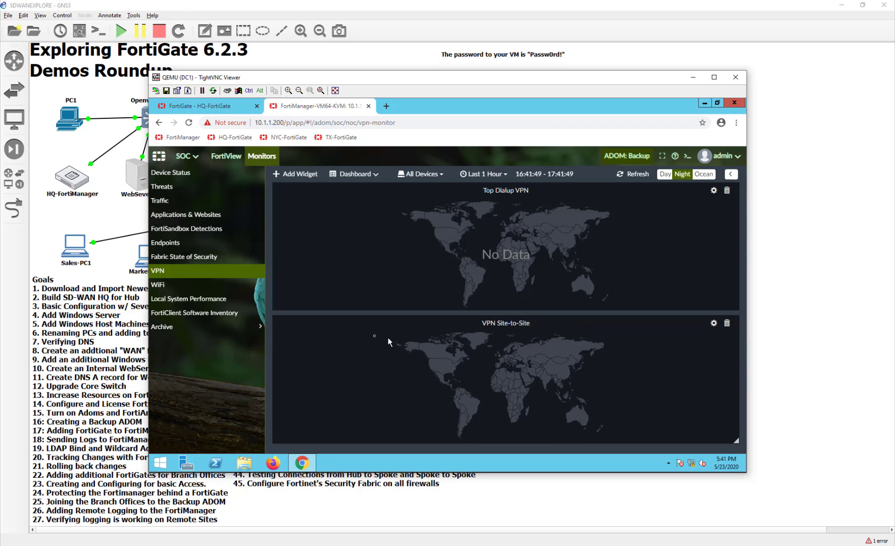
pyautogui.click(210, 302)
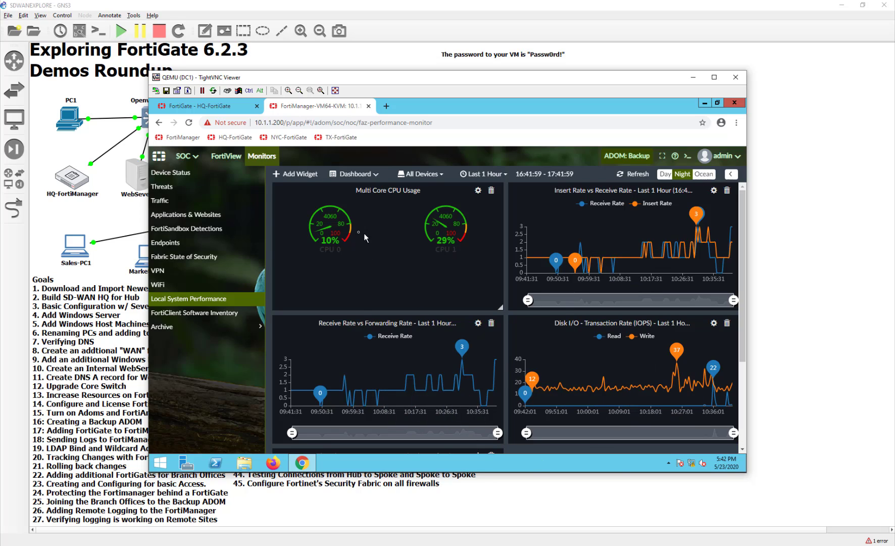
pyautogui.click(209, 244)
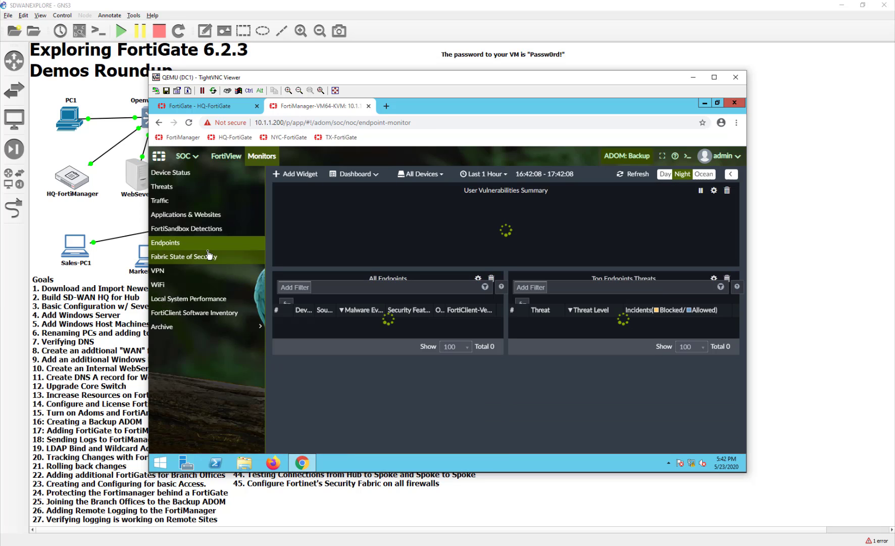
# Review FortiSandbox Detections and Traffic, leaving its time range unchanged, then the Threats and Device Status dashboards.
pyautogui.click(206, 229)
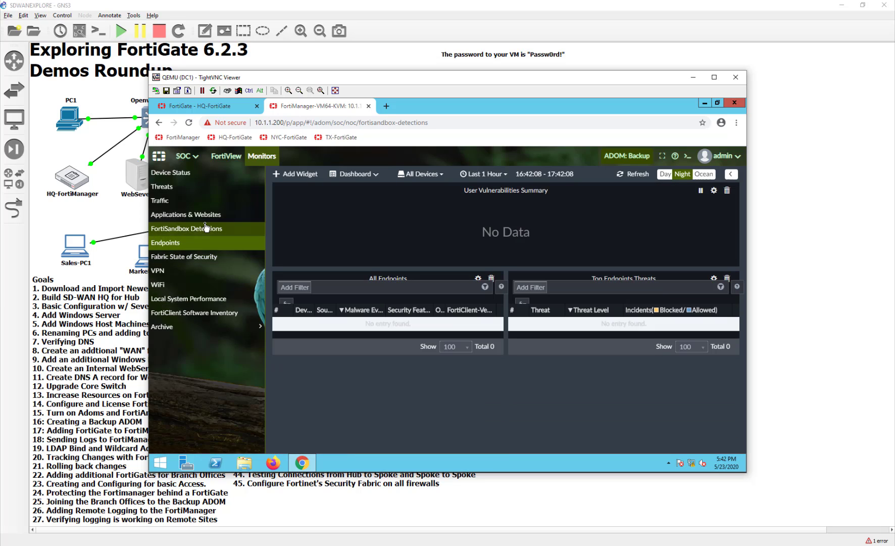
pyautogui.click(200, 202)
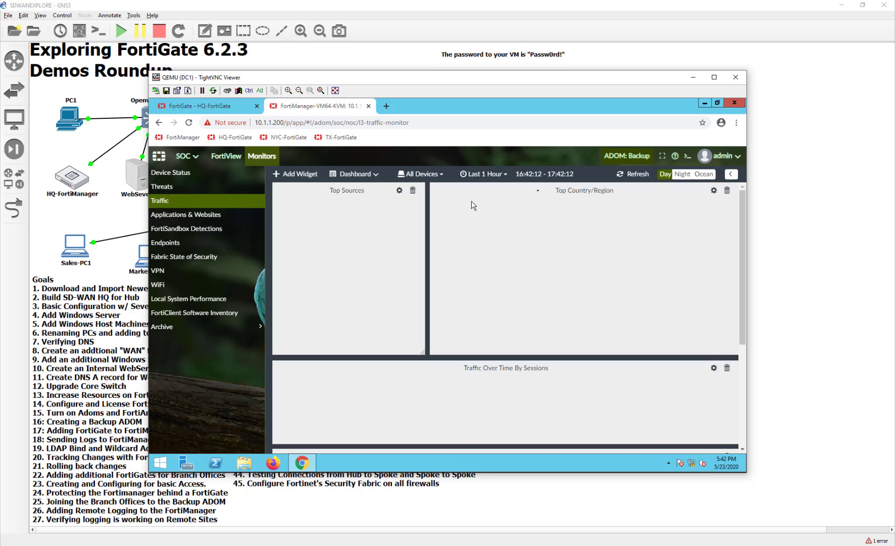
pyautogui.click(473, 175)
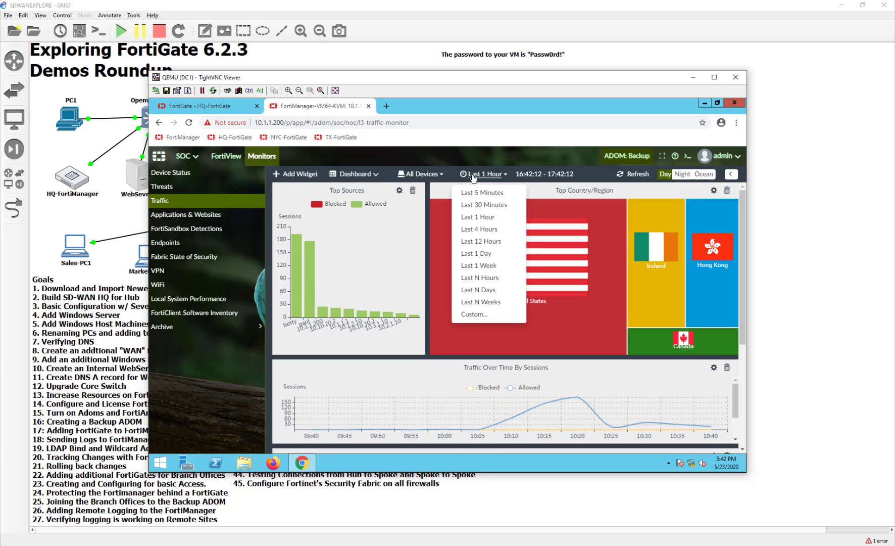
pyautogui.click(473, 178)
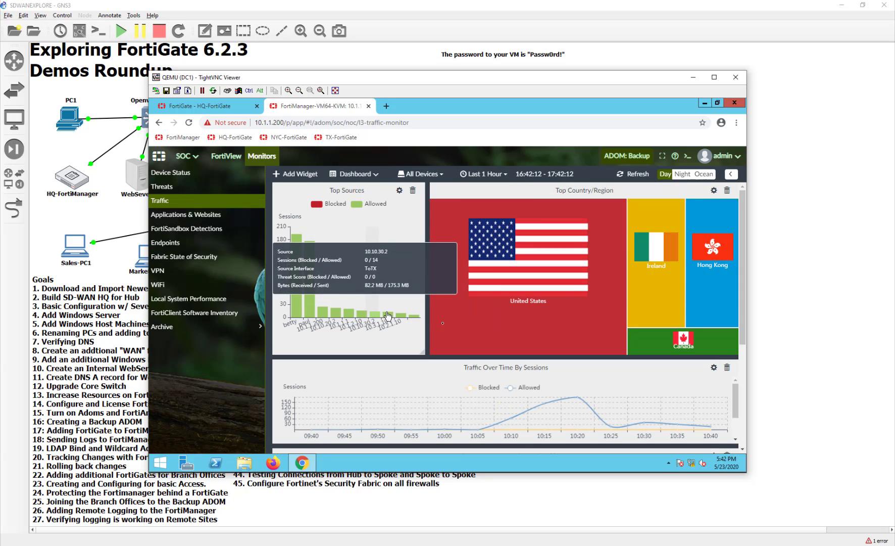
pyautogui.click(234, 194)
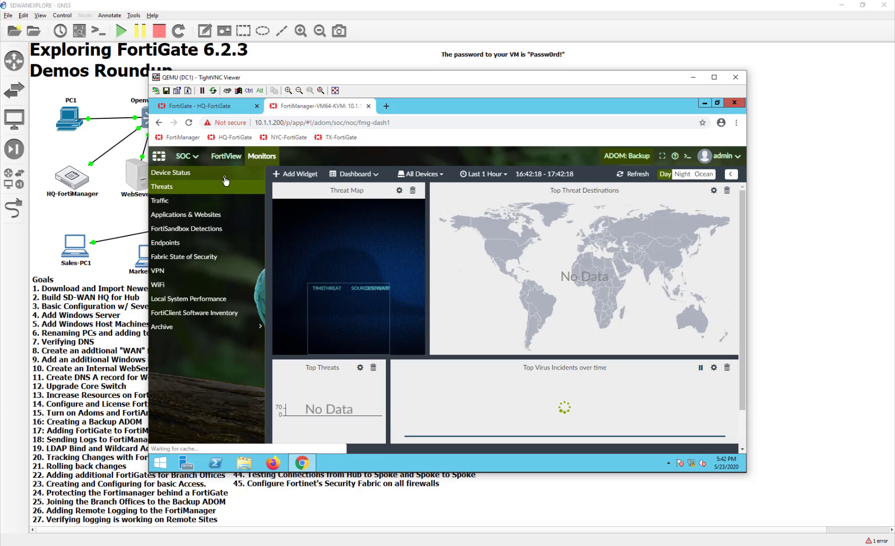
pyautogui.click(226, 180)
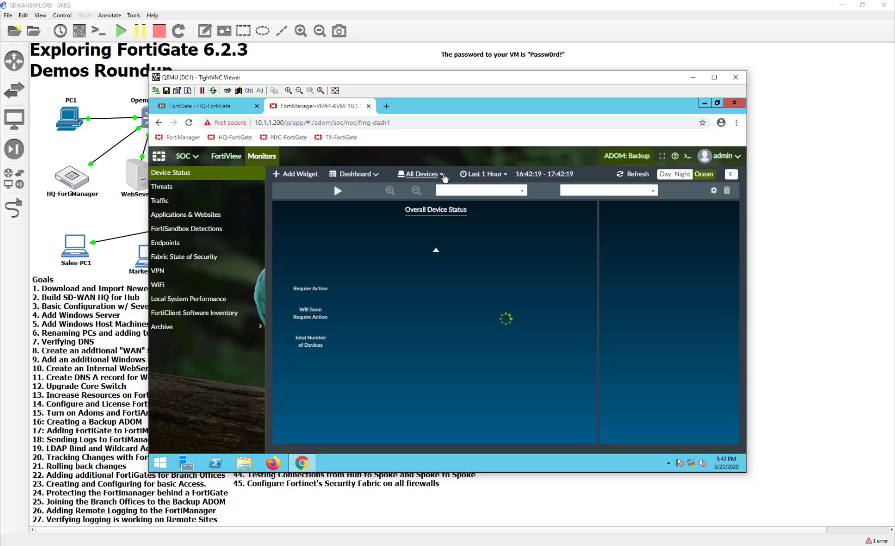
# Check Device Status for the FortiGates, selecting HQ-FortiGate, then move to FortiView Top Threats.
pyautogui.click(443, 175)
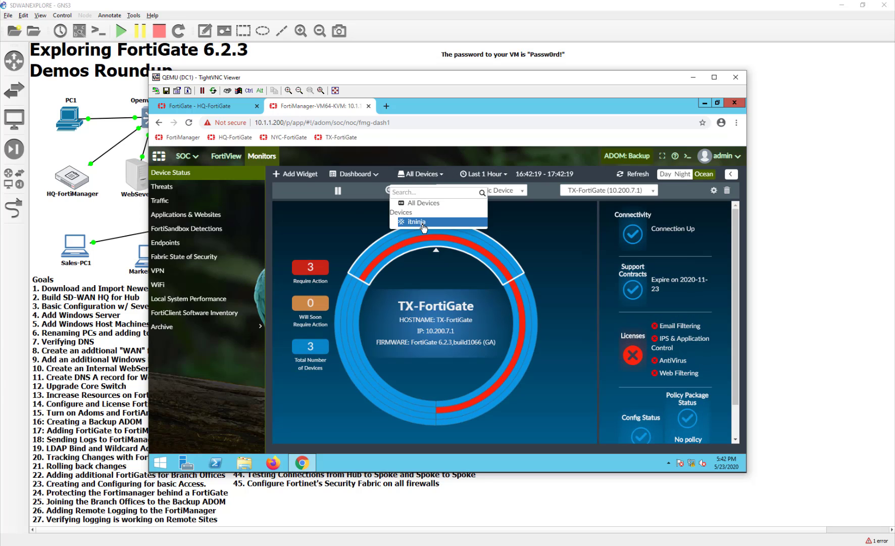
pyautogui.click(552, 256)
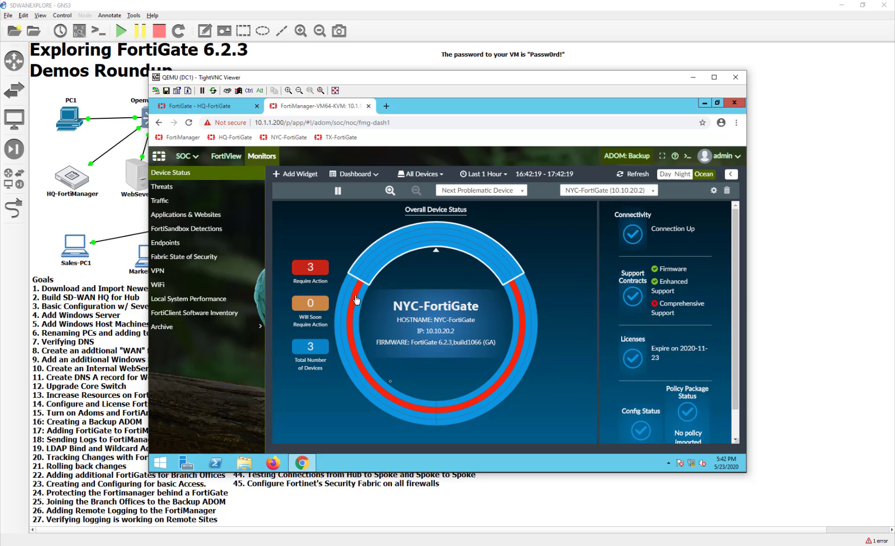
pyautogui.click(605, 192)
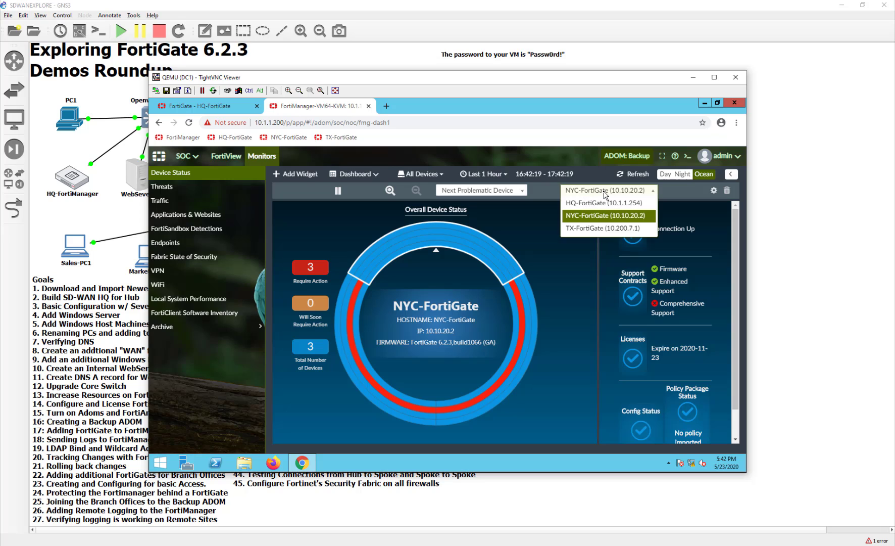
pyautogui.click(602, 202)
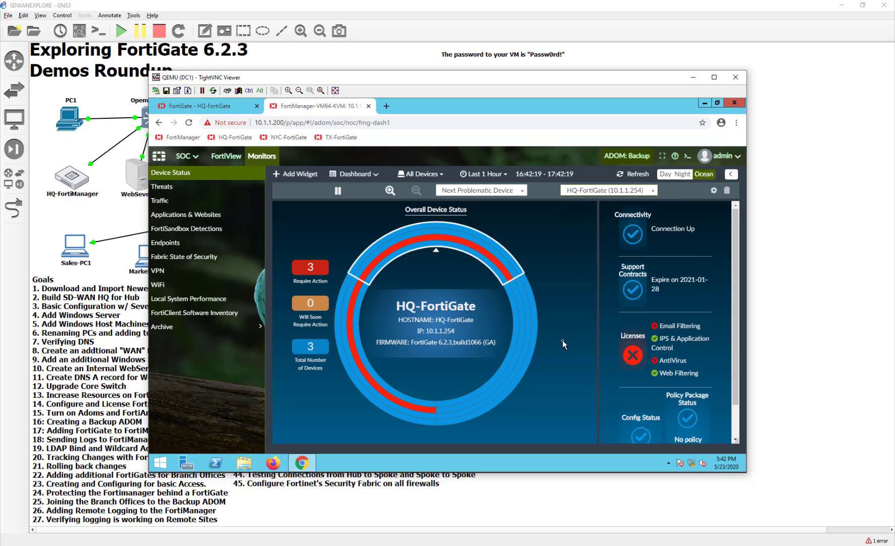
pyautogui.click(223, 156)
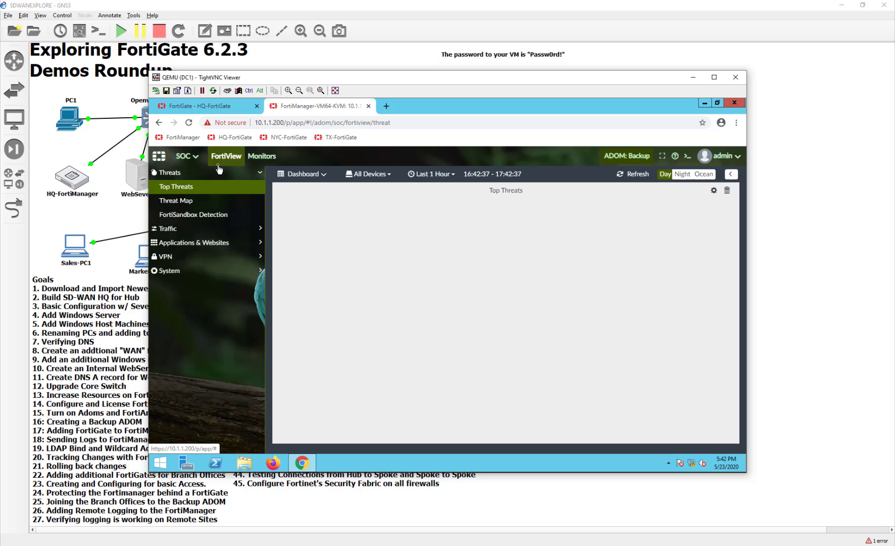
# Review the eight tunnels in FortiView's VPN Site-to-Site IPsec view, then return to Monitors.
pyautogui.click(202, 256)
pyautogui.click(201, 284)
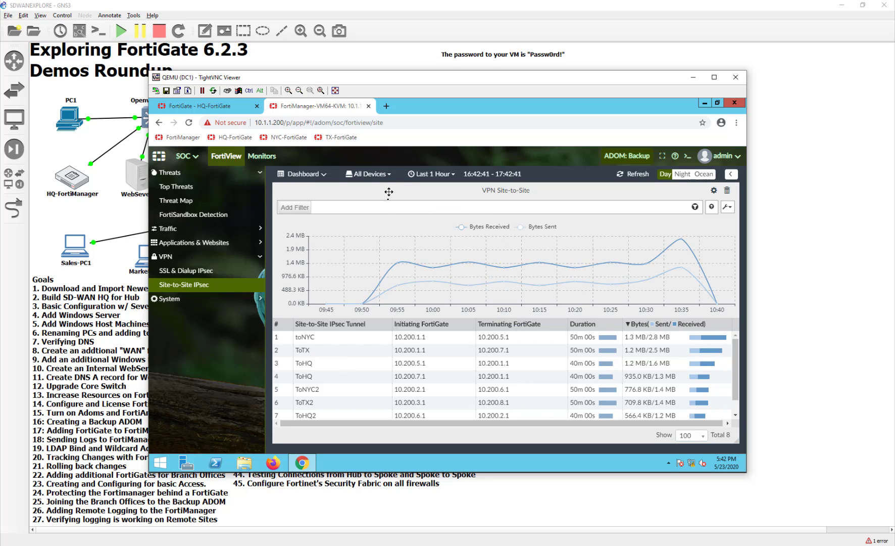
pyautogui.click(304, 175)
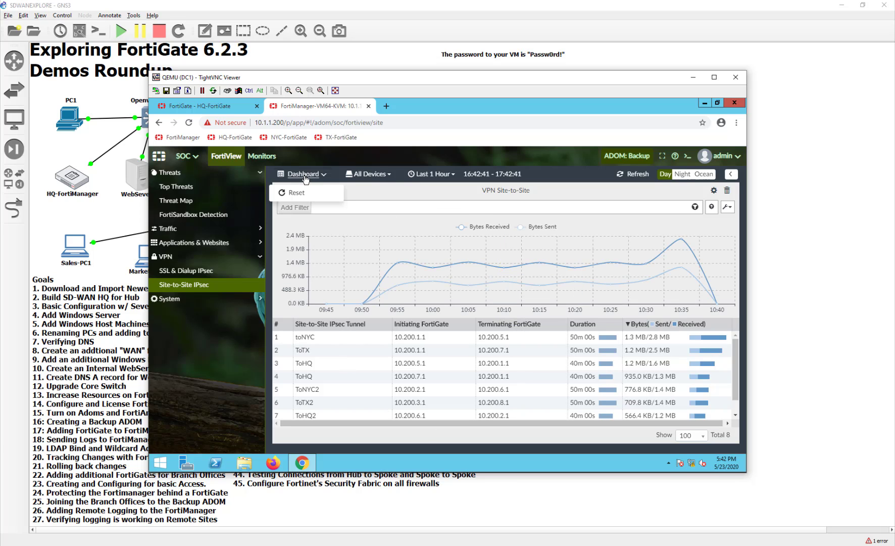
pyautogui.scroll(-1, 556, 372)
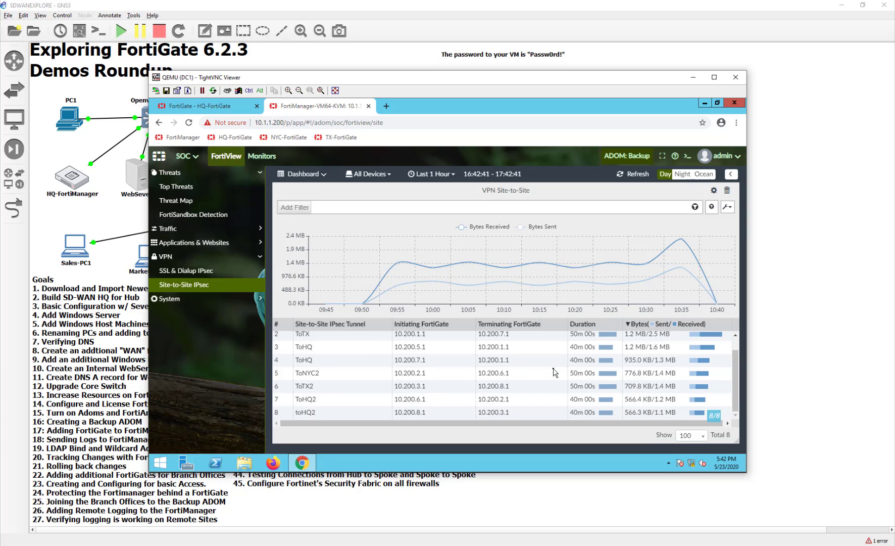
pyautogui.scroll(1, 556, 373)
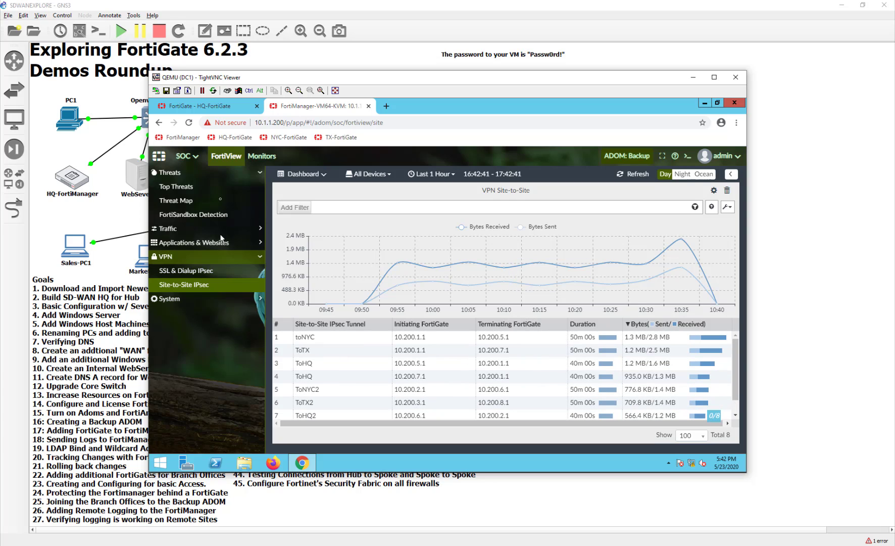
pyautogui.click(250, 161)
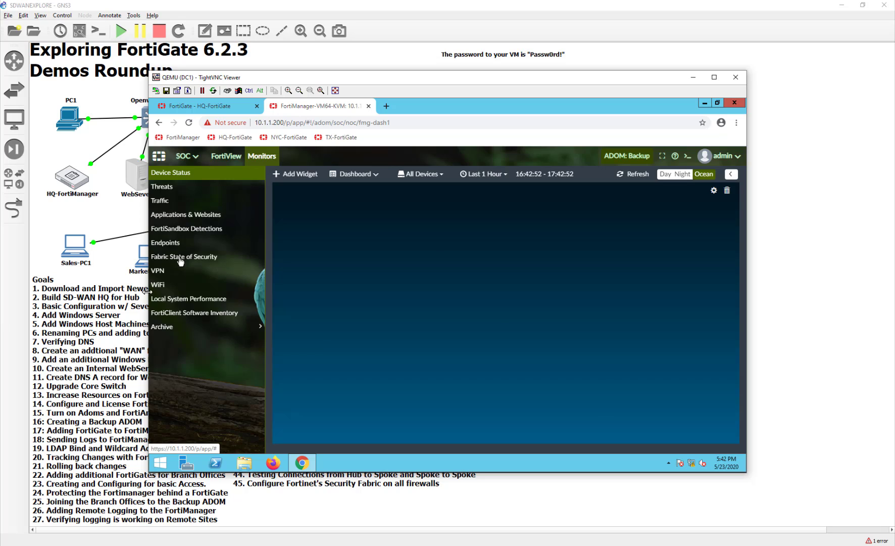
# Glance at the VPN monitor, then open Log View's last-hour traffic logs from the FortiManager home page.
pyautogui.click(157, 272)
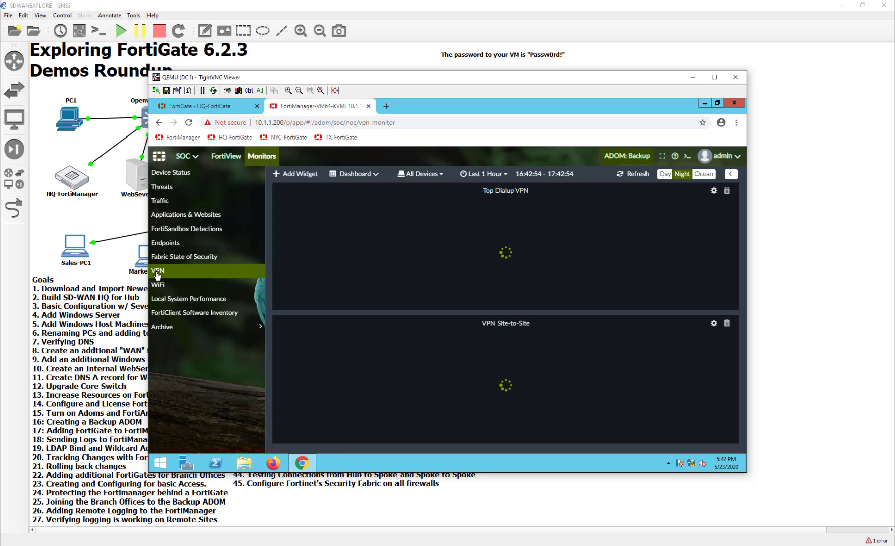
pyautogui.click(170, 139)
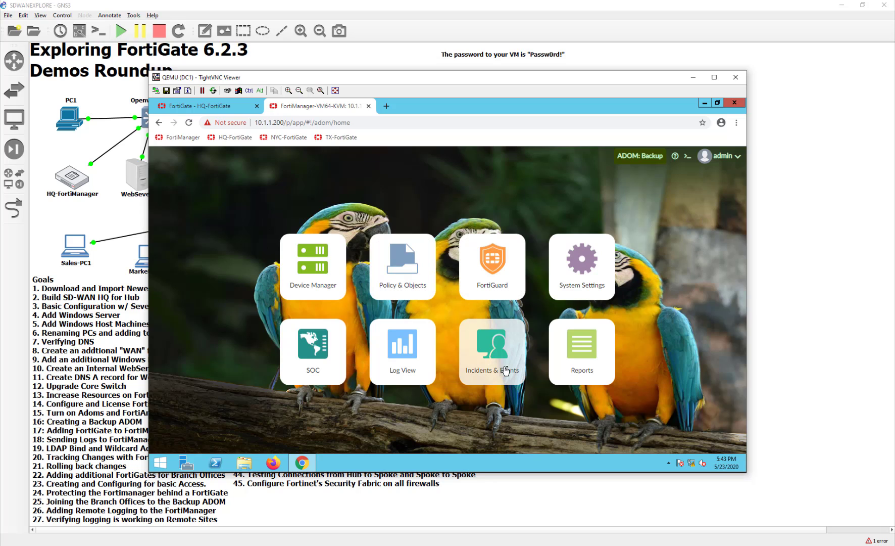
pyautogui.click(429, 379)
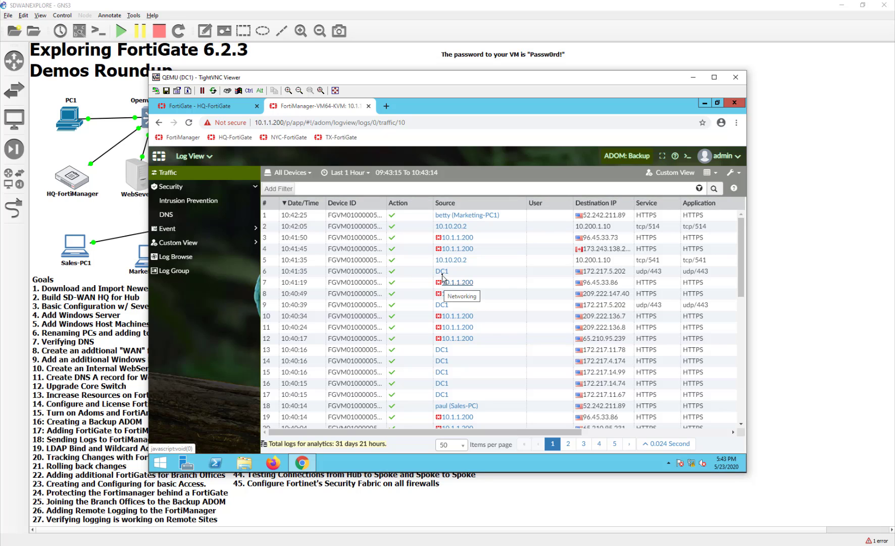
pyautogui.scroll(-6, 442, 277)
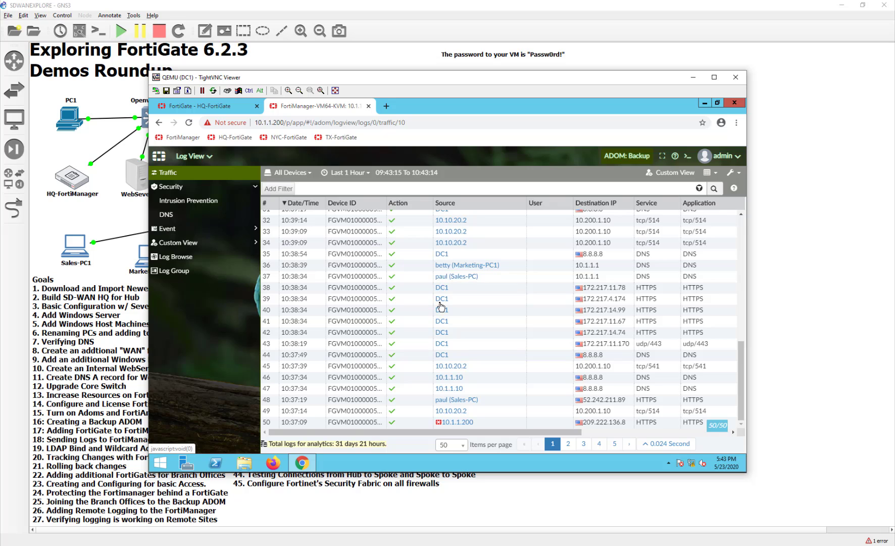
pyautogui.scroll(6, 441, 305)
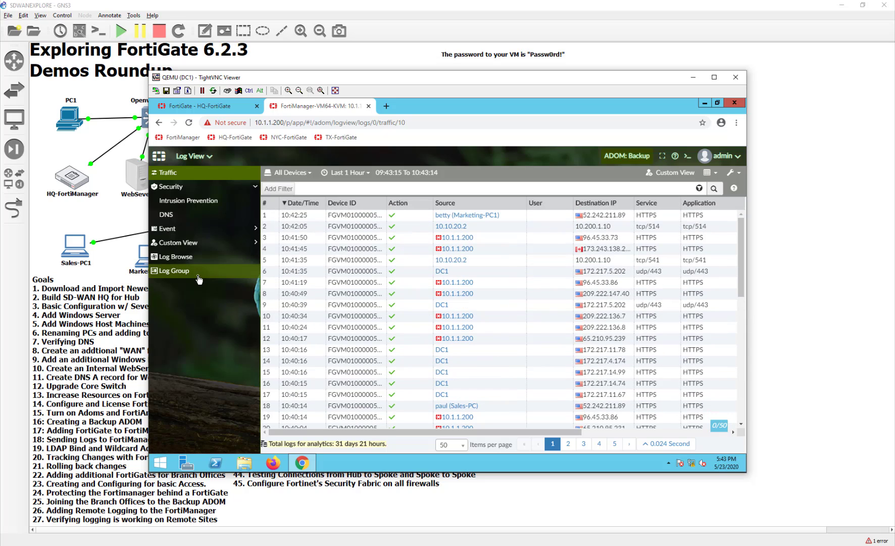
pyautogui.click(198, 275)
pyautogui.click(191, 257)
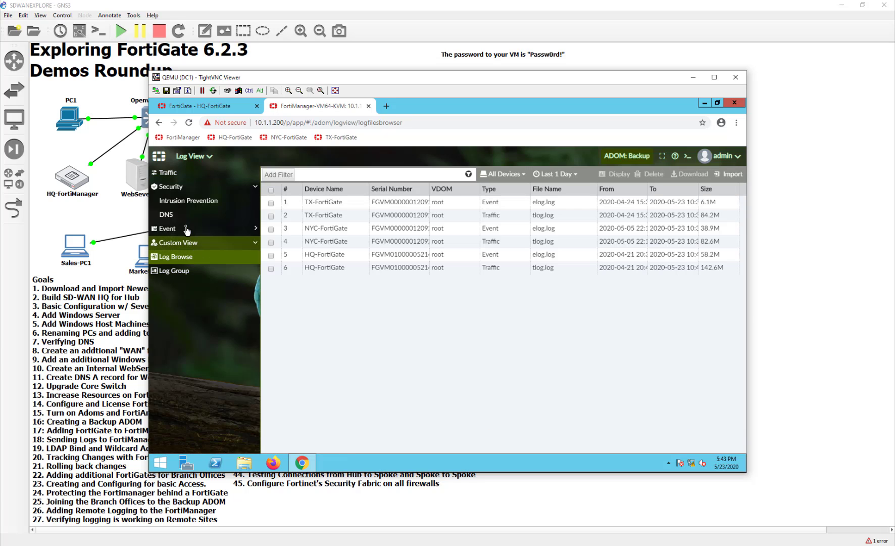
pyautogui.click(188, 201)
pyautogui.click(172, 186)
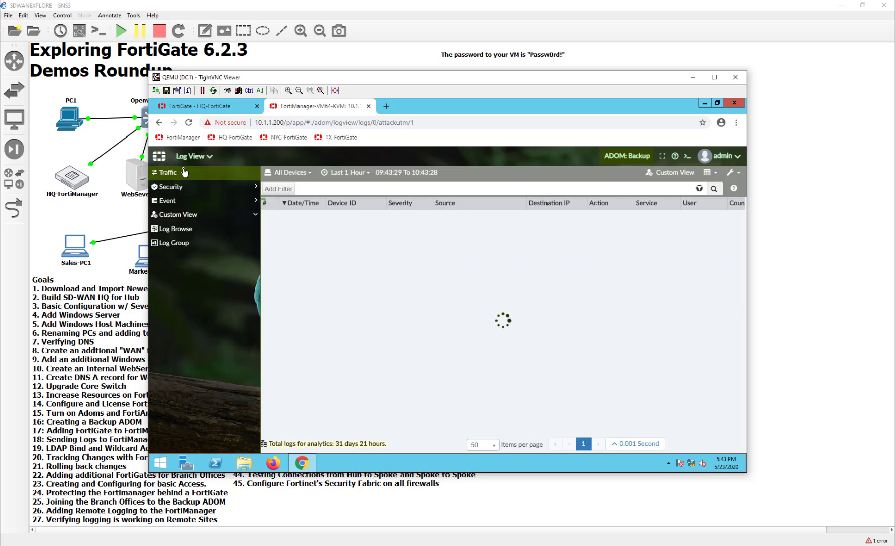
pyautogui.click(185, 172)
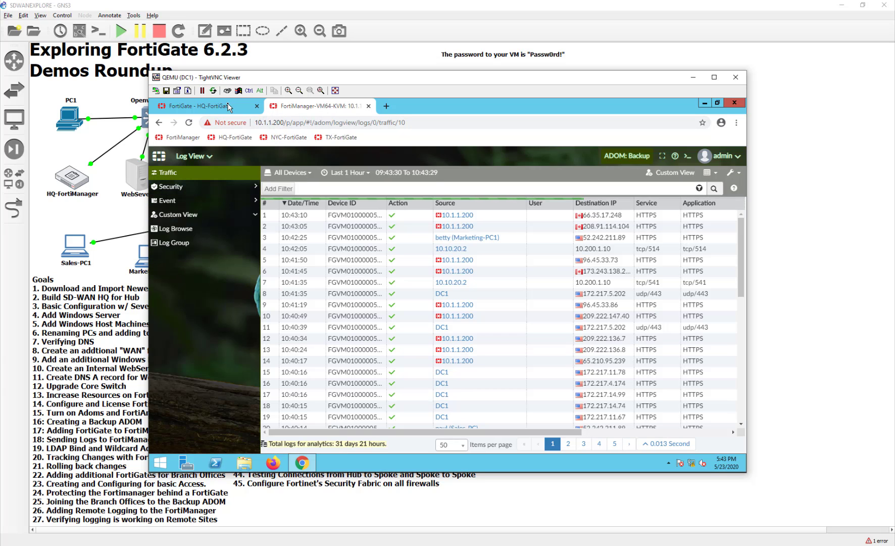
# On HQ-FortiGate, show Device Inventory for All FortiGates, expand Other identified device, and open VPN Location Map.
pyautogui.click(228, 107)
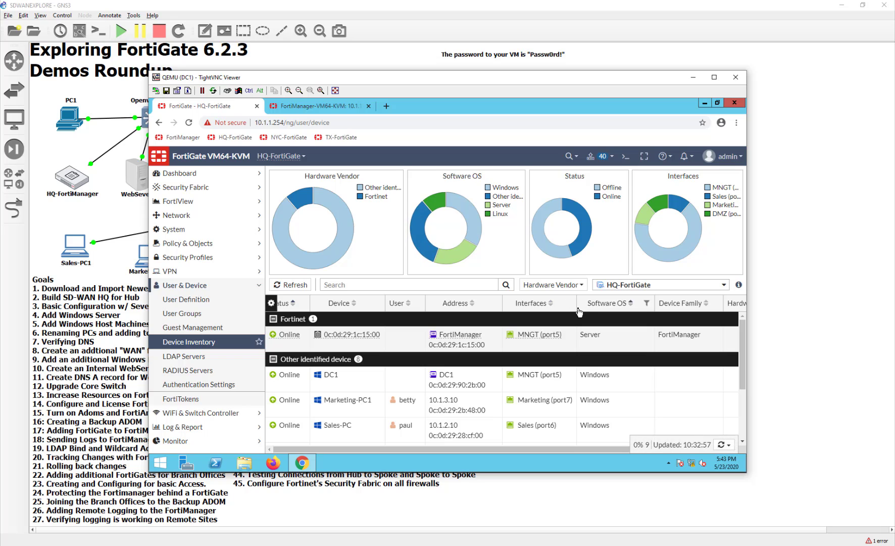
pyautogui.click(582, 286)
pyautogui.click(616, 286)
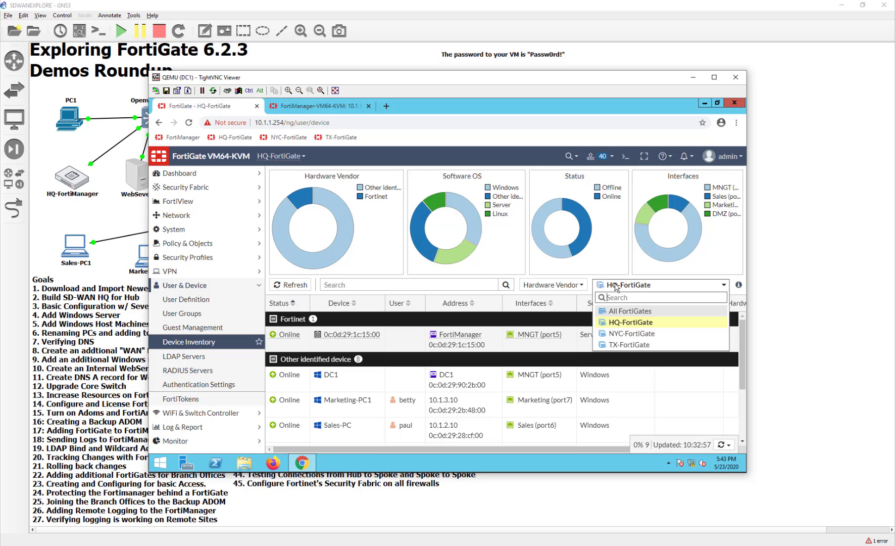
pyautogui.click(614, 311)
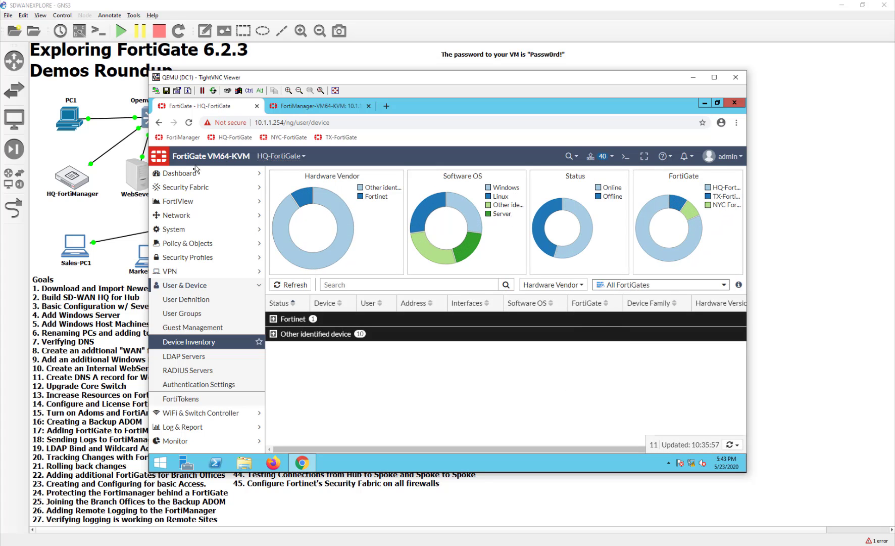
pyautogui.click(273, 333)
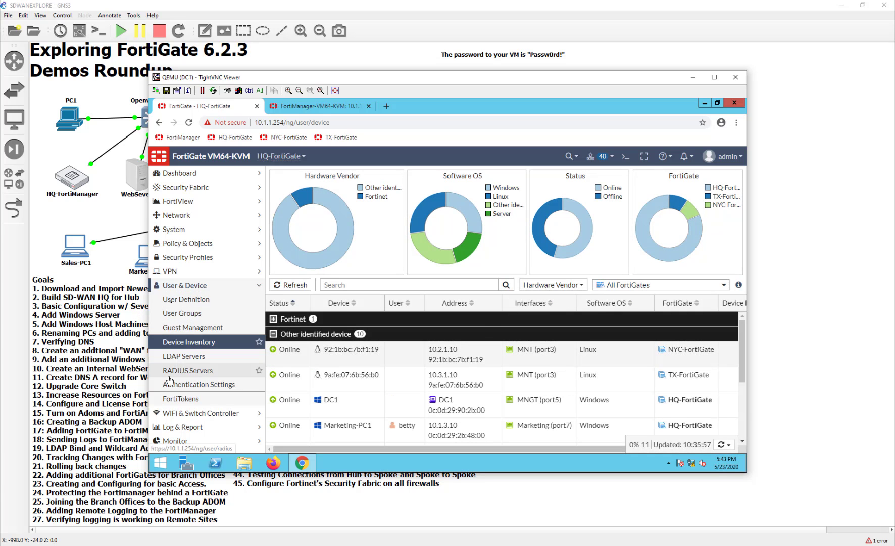
pyautogui.click(211, 272)
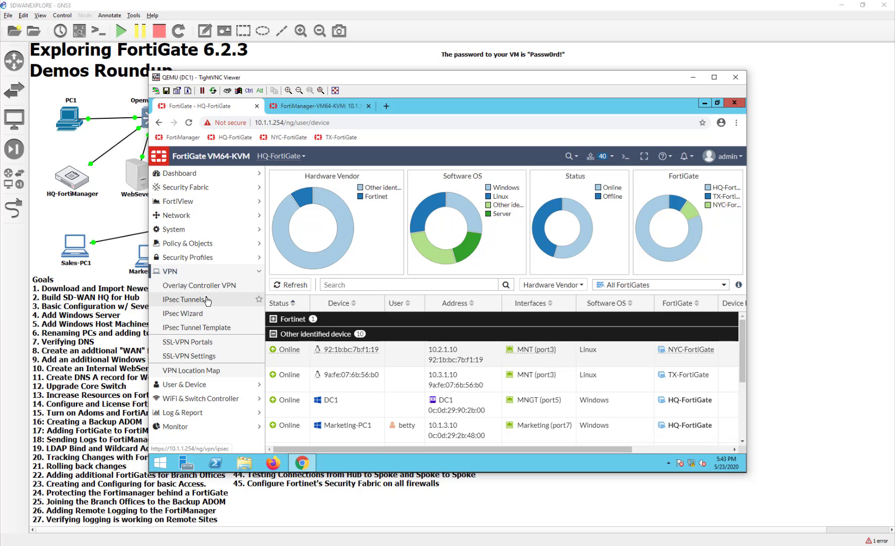
pyautogui.click(201, 375)
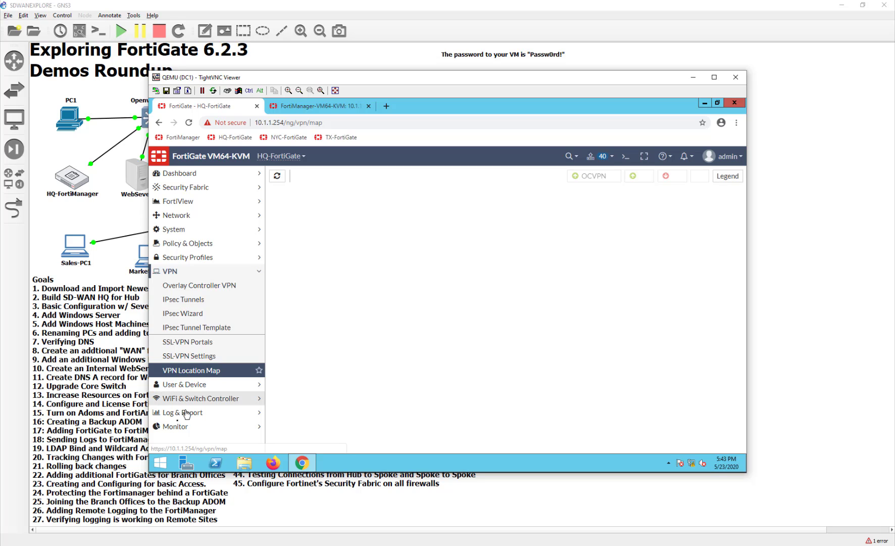
# View NYC-FortiGate's and TX-FortiGate's tunnels in IPsec Monitor, then TX-FortiGate's Routing Monitor route table.
pyautogui.click(176, 427)
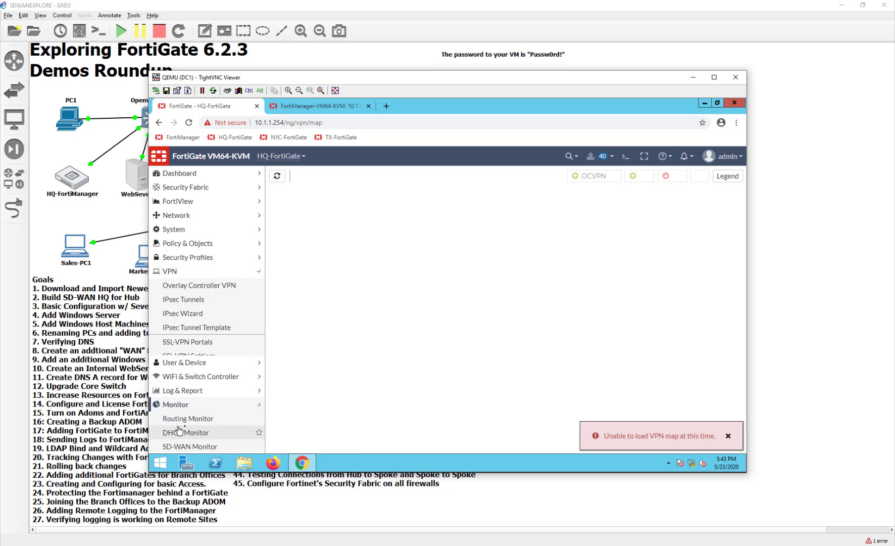
pyautogui.scroll(-2, 198, 420)
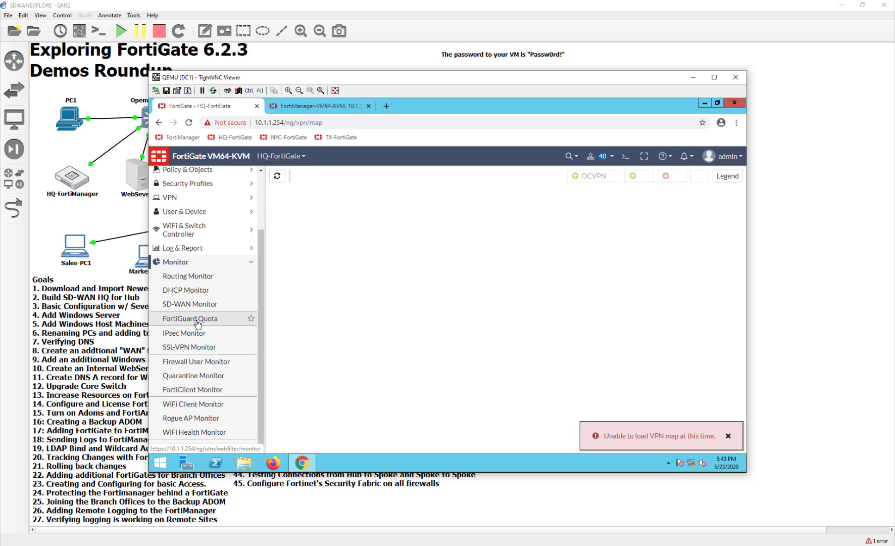
pyautogui.click(176, 334)
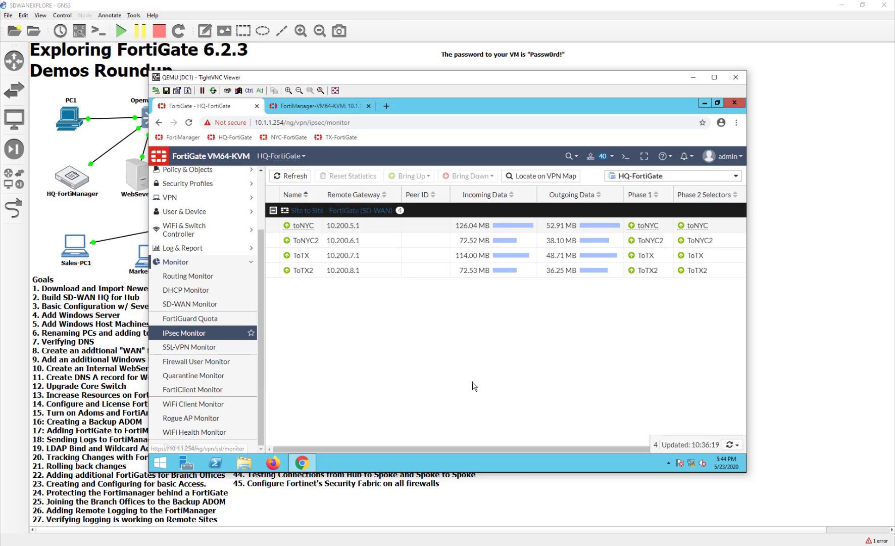
pyautogui.click(634, 181)
pyautogui.click(635, 213)
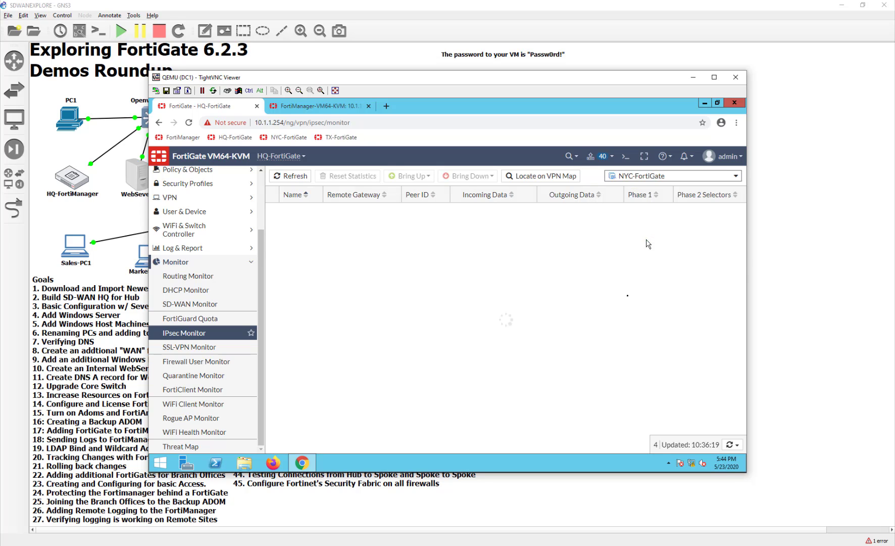
pyautogui.click(645, 177)
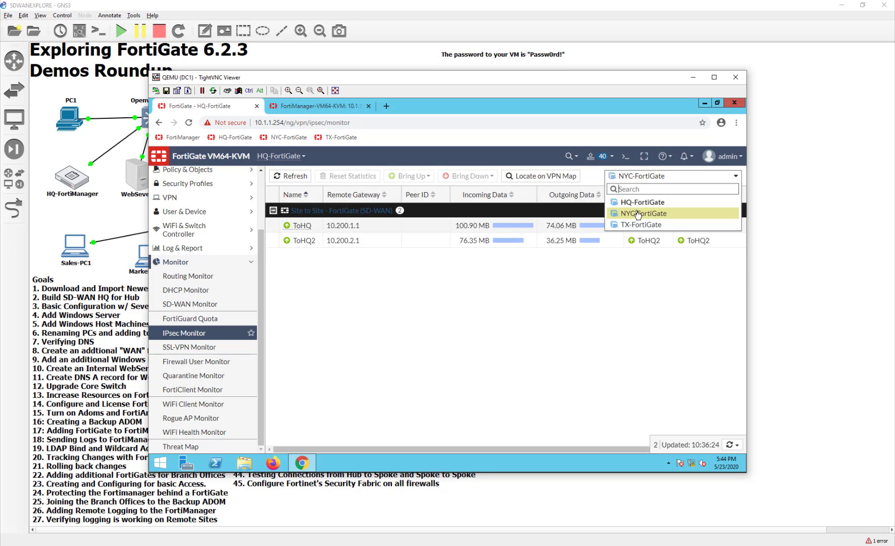
pyautogui.click(635, 225)
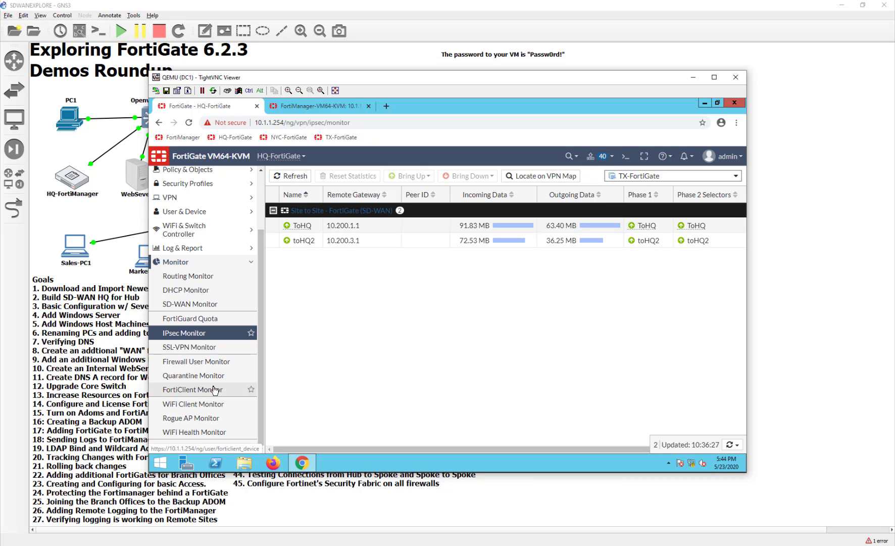
pyautogui.scroll(2, 202, 377)
pyautogui.click(207, 349)
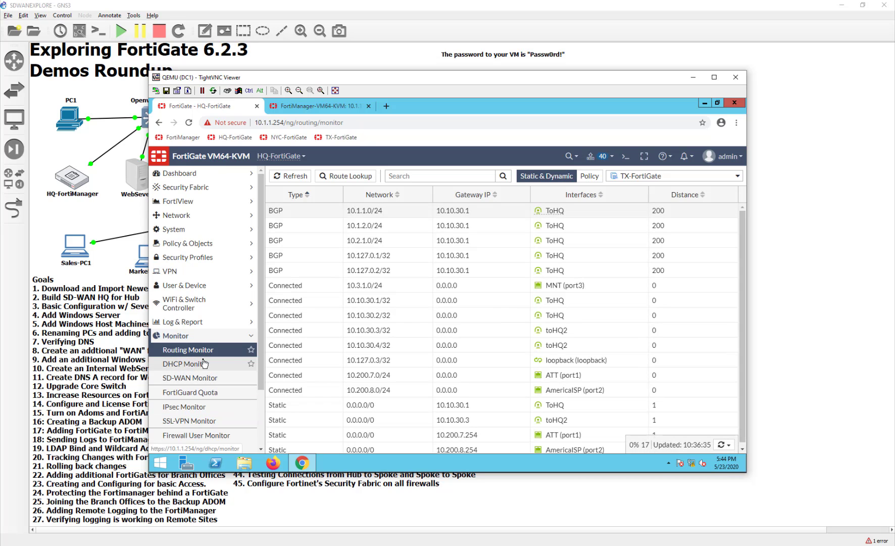
# Compare the Routing Monitor route tables of NYC-FortiGate and HQ-FortiGate.
pyautogui.click(672, 176)
pyautogui.click(647, 213)
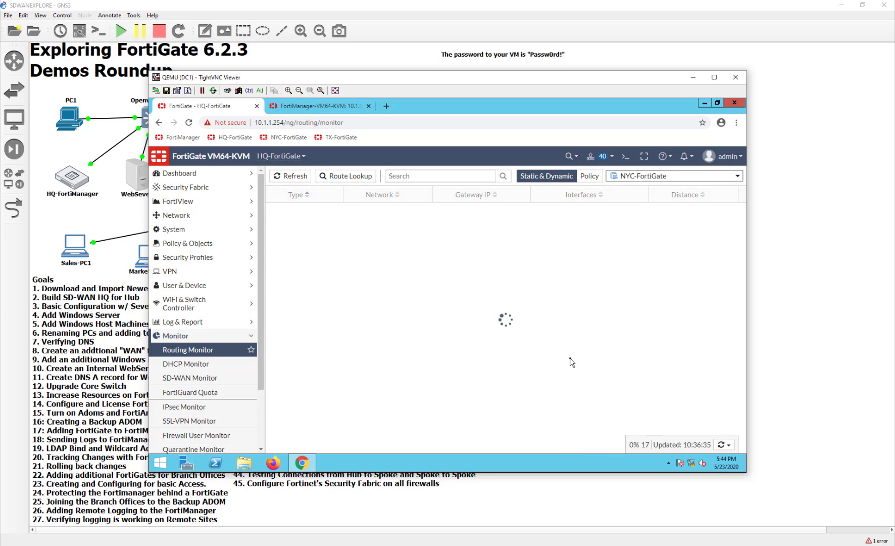
pyautogui.click(660, 180)
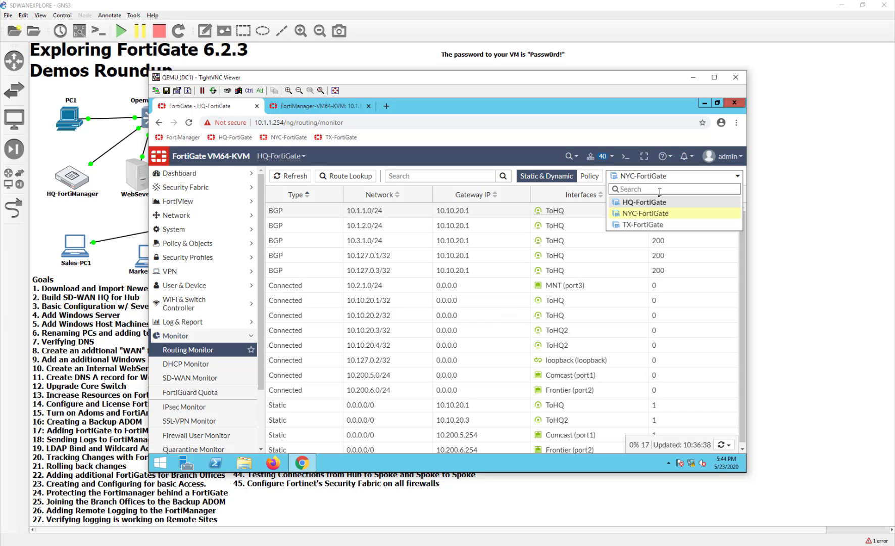
pyautogui.click(652, 202)
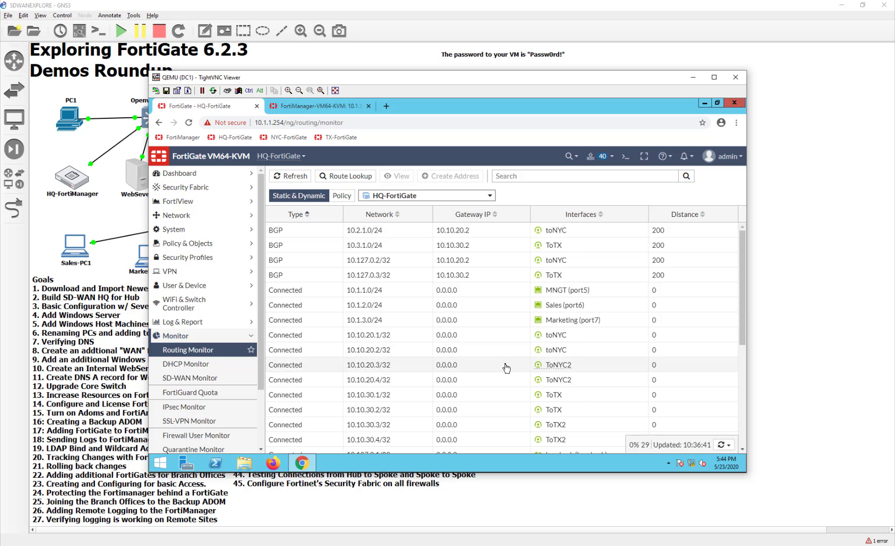
pyautogui.scroll(-5, 507, 367)
pyautogui.scroll(5, 507, 368)
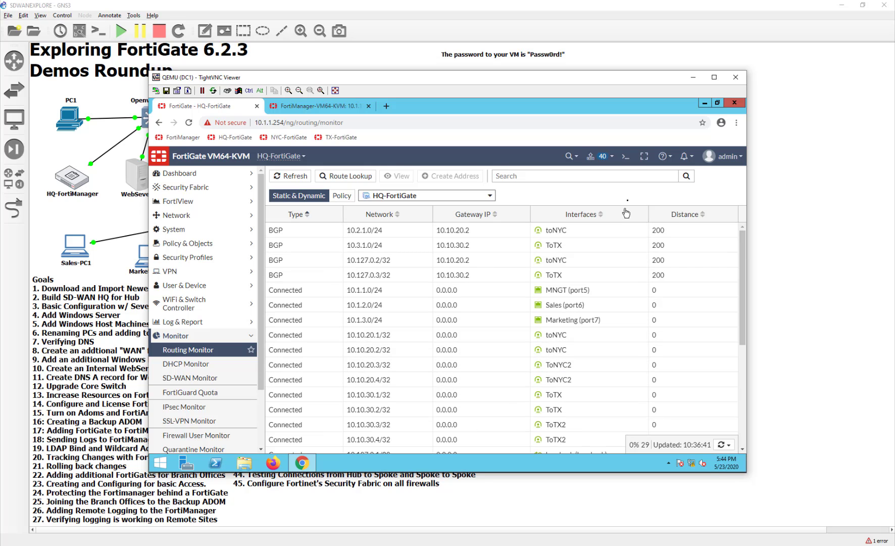
# Glance at the IPv4 Policy list, then show HQ-FortiGate's four tunnels in IPsec Monitor.
pyautogui.moveTo(374, 196)
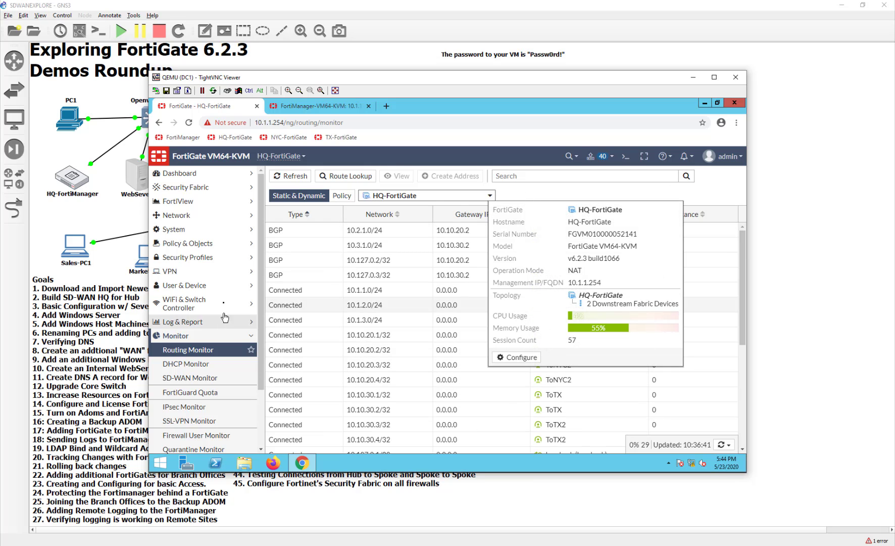
pyautogui.click(205, 244)
pyautogui.click(181, 257)
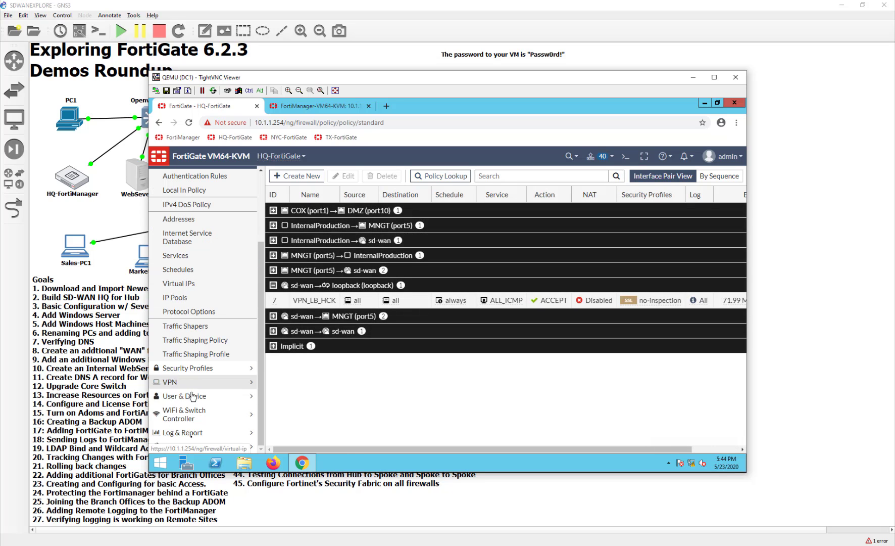
pyautogui.scroll(-3, 182, 379)
pyautogui.click(174, 445)
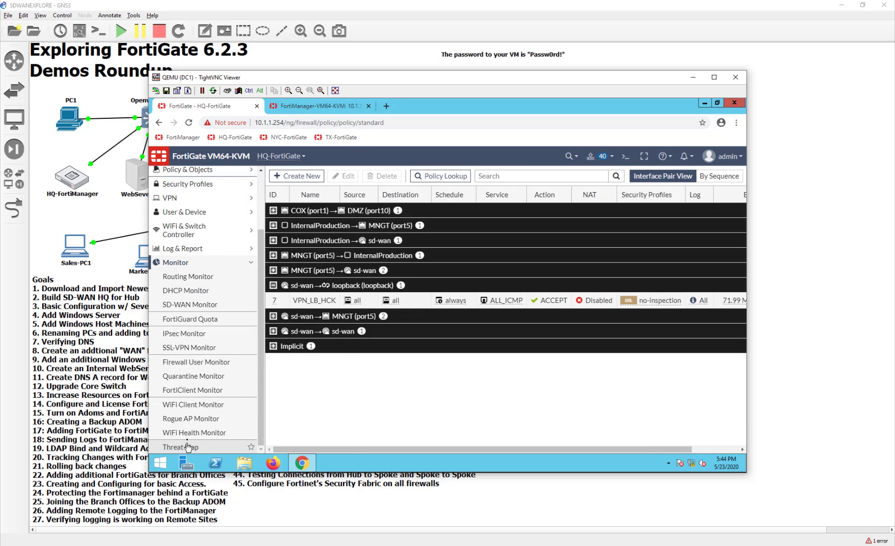
pyautogui.click(184, 332)
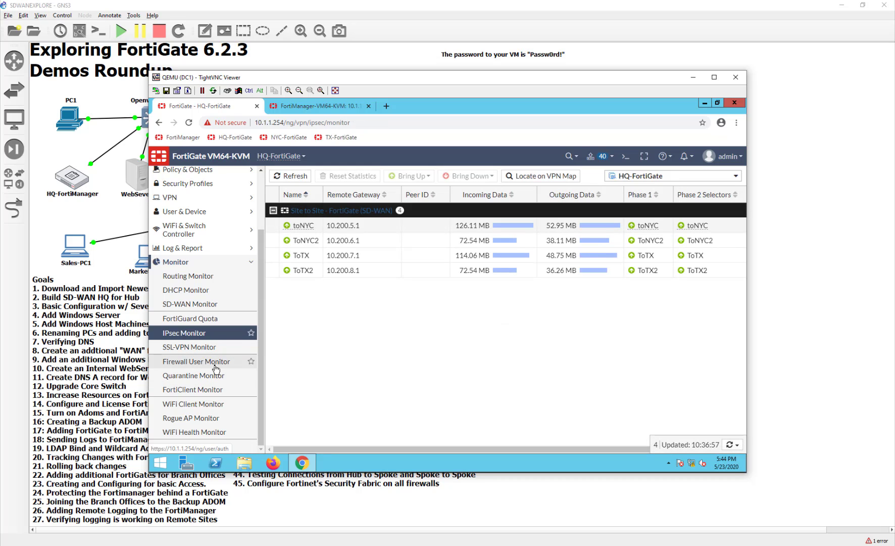
pyautogui.scroll(2, 215, 369)
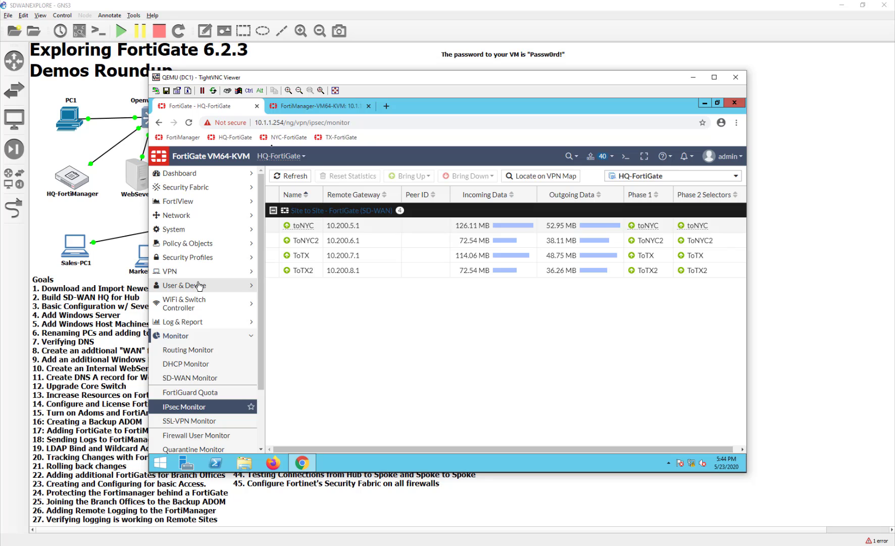
# Open FortiView All Sessions and filter it to TX-FortiGate.
pyautogui.click(215, 202)
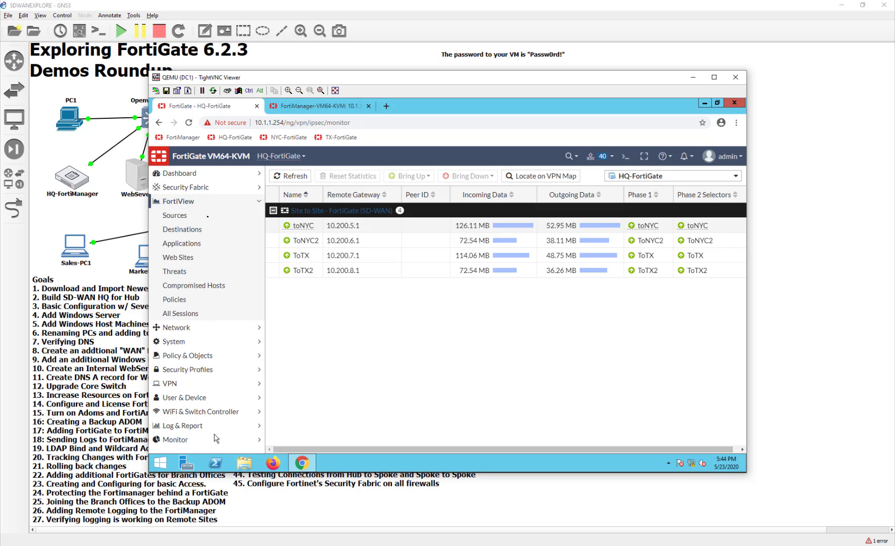
pyautogui.click(172, 317)
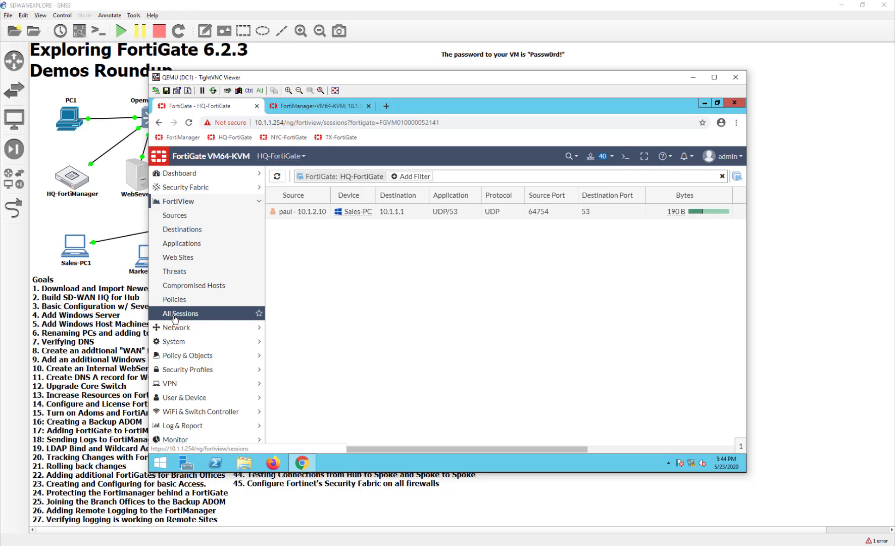
pyautogui.click(326, 178)
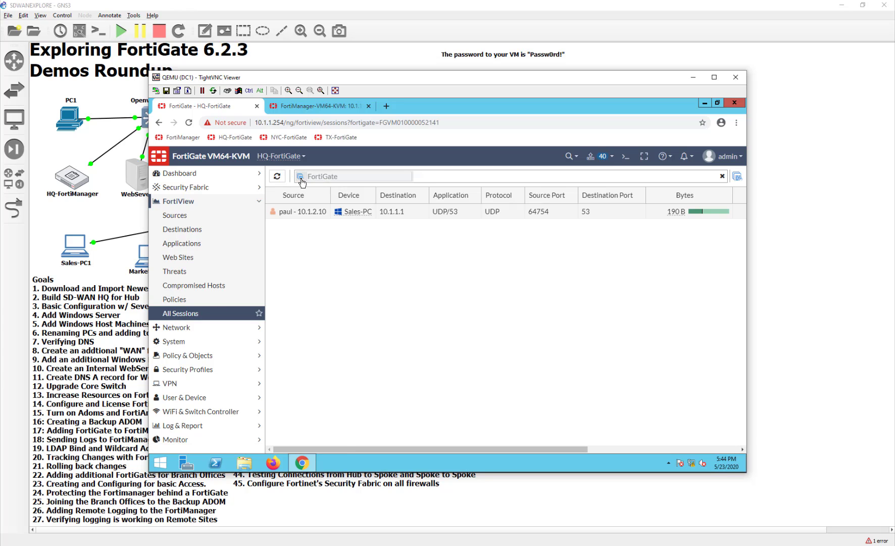
pyautogui.click(430, 181)
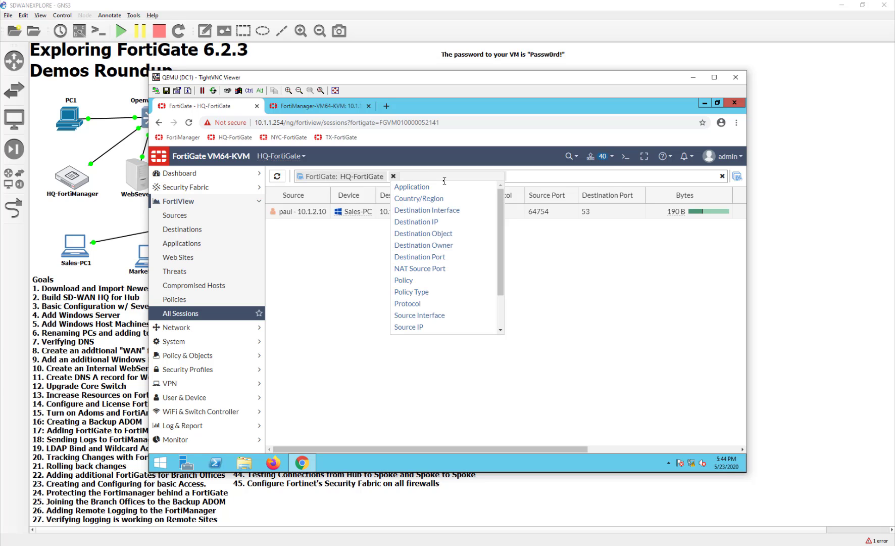
pyautogui.click(342, 175)
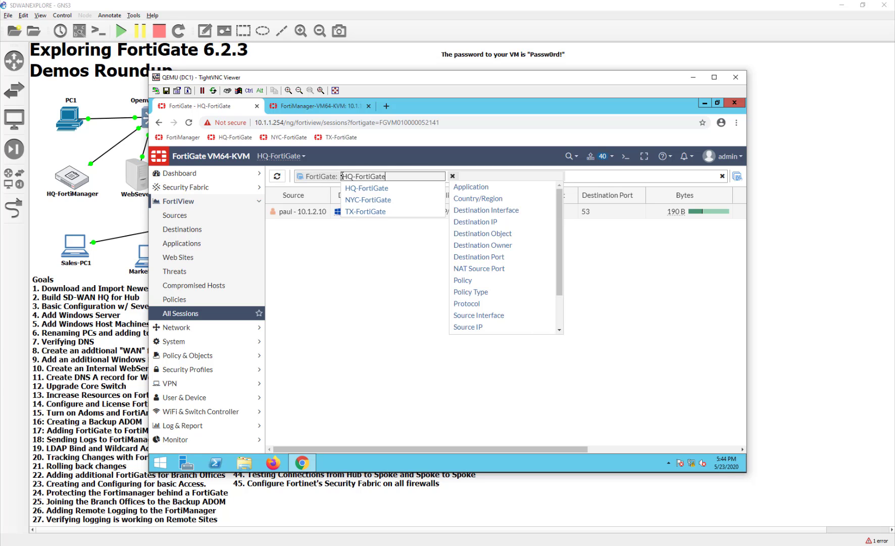
pyautogui.click(363, 212)
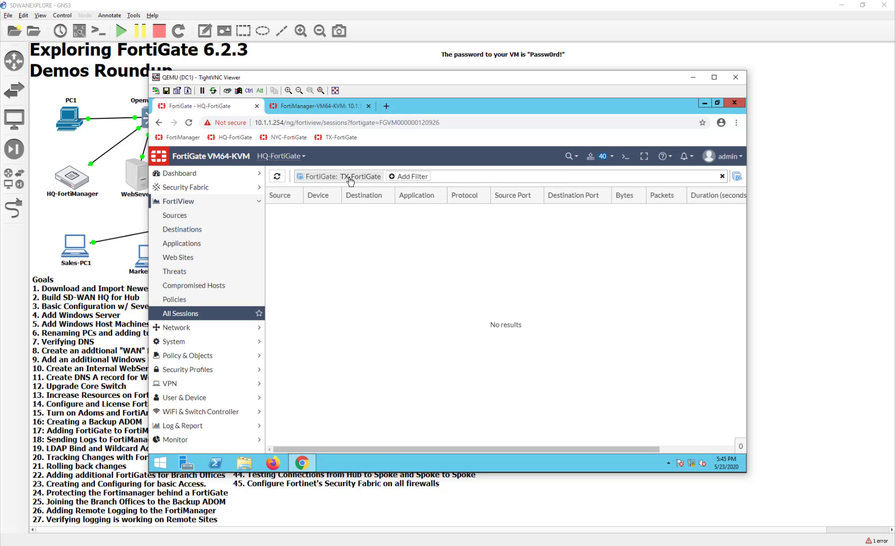
# Replace the TX-FortiGate filter with NYC-FortiGate, which returns no sessions.
pyautogui.click(348, 176)
pyautogui.click(405, 172)
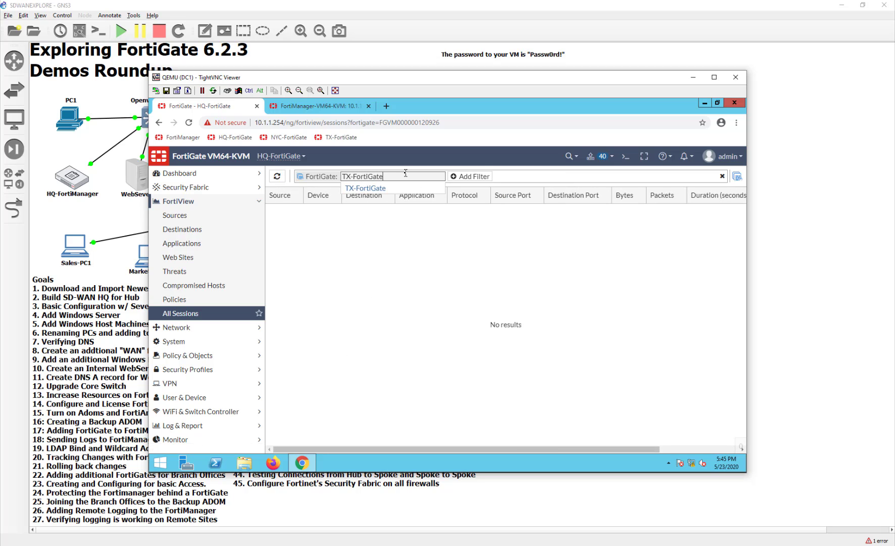
pyautogui.moveTo(308, 179); pyautogui.dragTo(276, 175)
pyautogui.press('BackSpace')
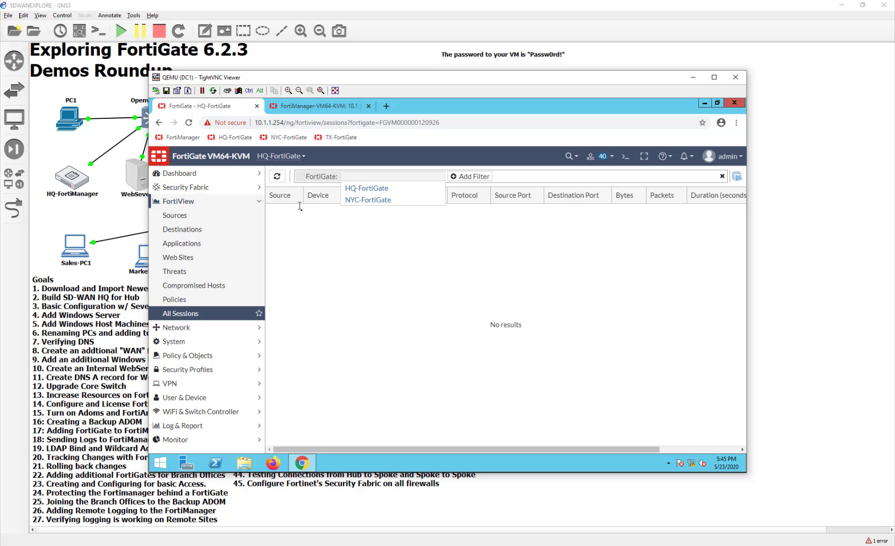
pyautogui.click(361, 200)
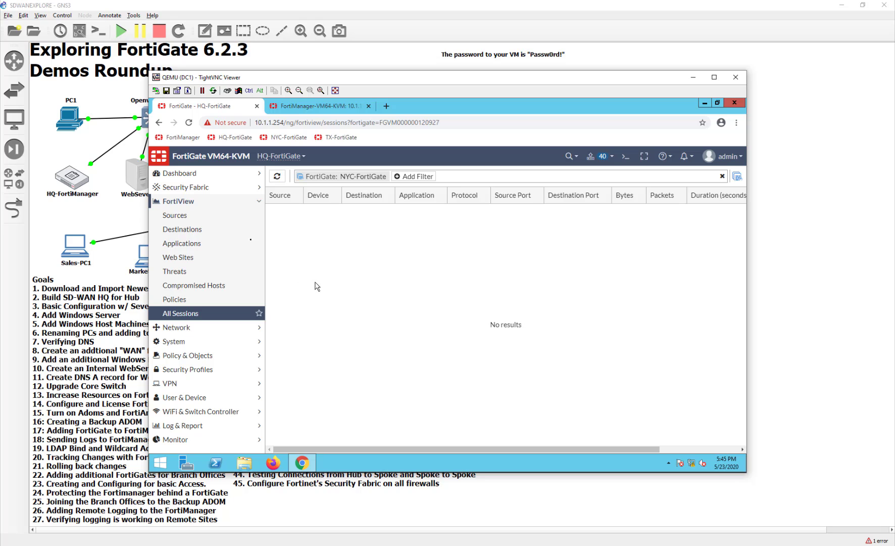
pyautogui.click(228, 191)
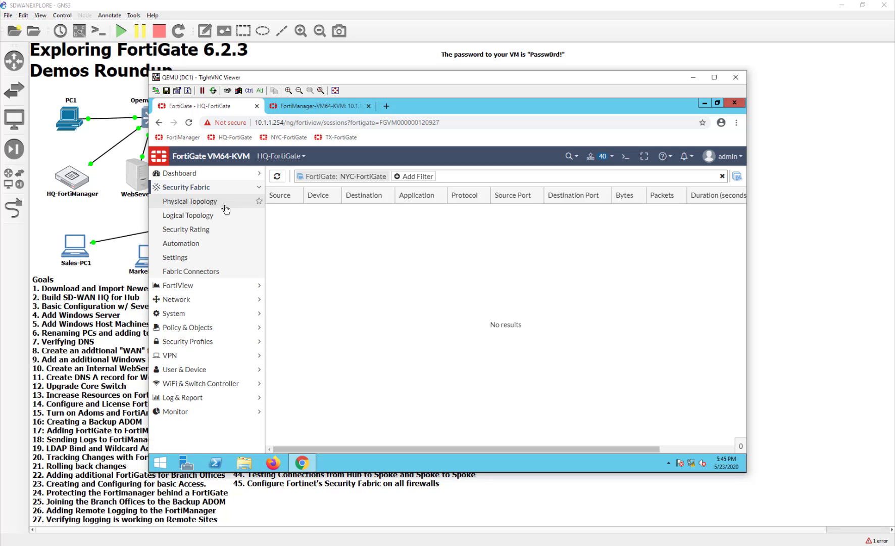
# View the Logical Topology, then start a new automation stitch enabled for All FortiGates.
pyautogui.click(218, 215)
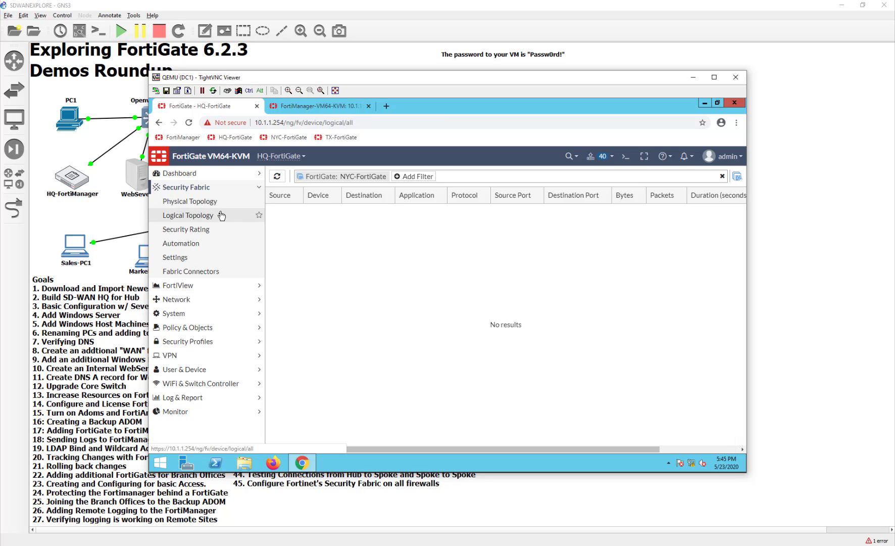
pyautogui.click(207, 245)
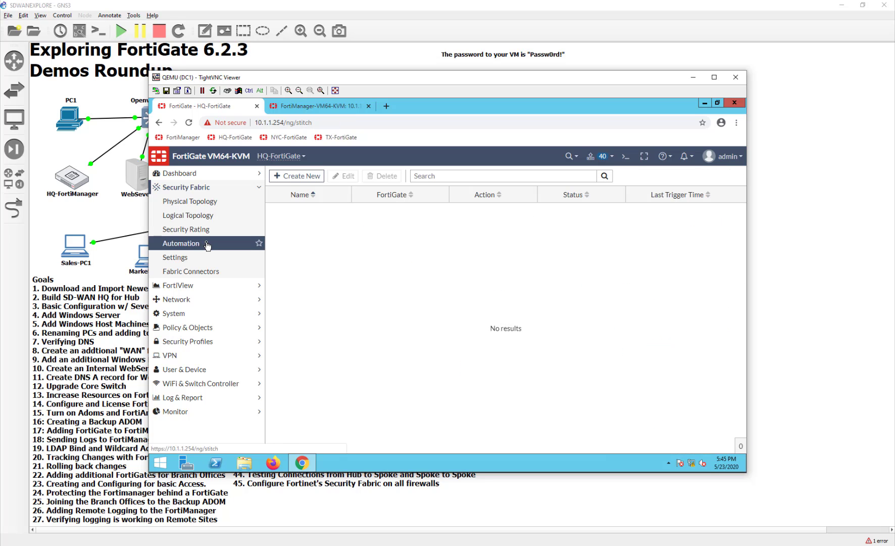
pyautogui.click(296, 176)
pyautogui.scroll(-1, 354, 353)
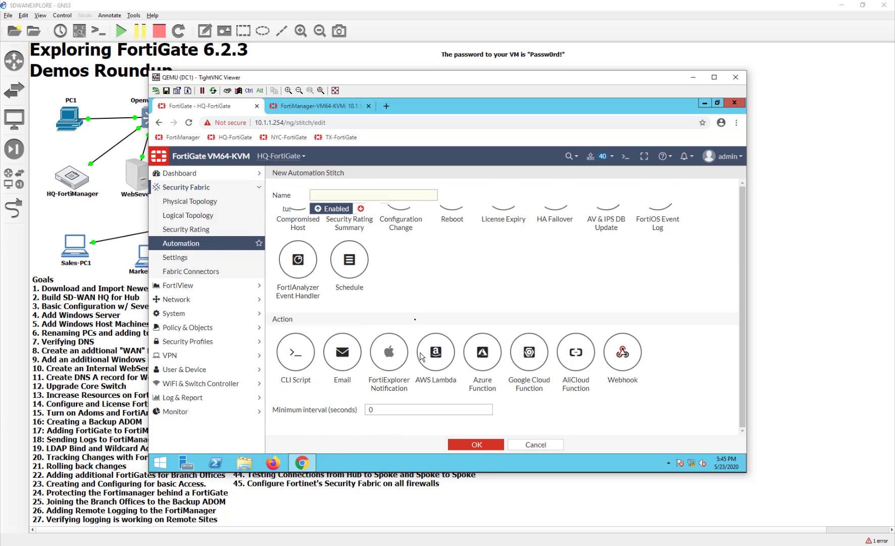
pyautogui.scroll(1, 387, 400)
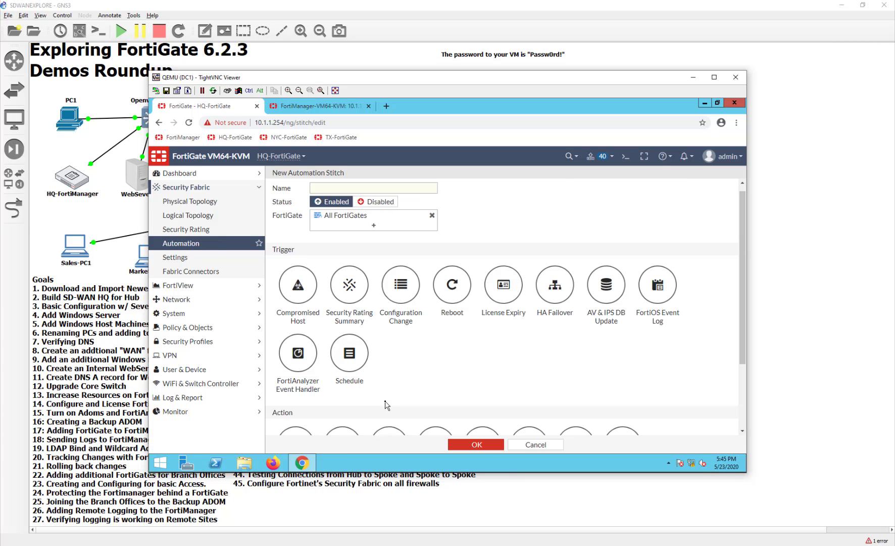
pyautogui.scroll(-2, 387, 404)
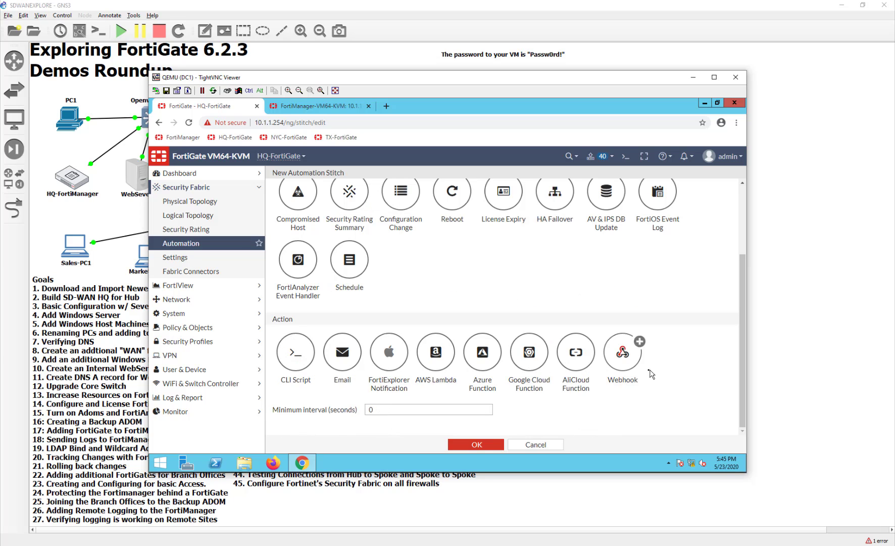
pyautogui.scroll(3, 473, 354)
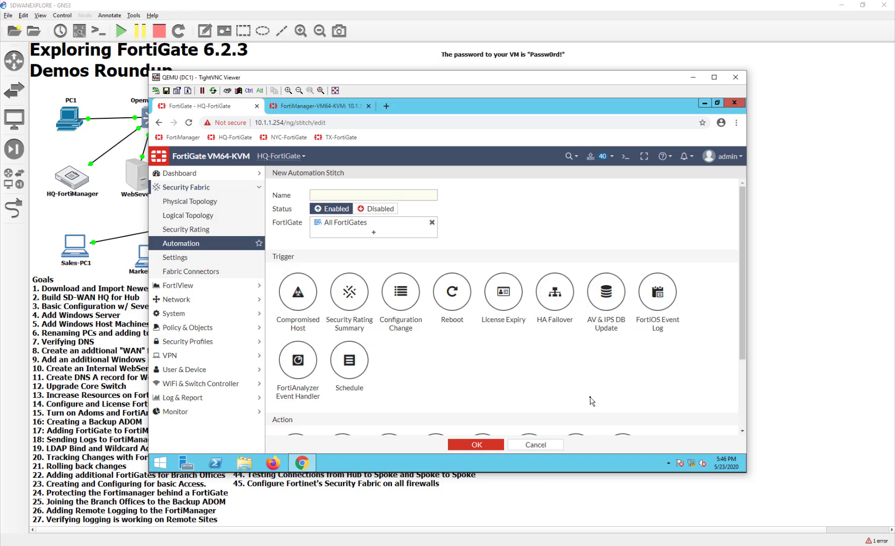
# Abandon the unsaved new automation stitch and return to the Automation stitch list.
pyautogui.click(245, 204)
pyautogui.click(229, 217)
pyautogui.click(224, 244)
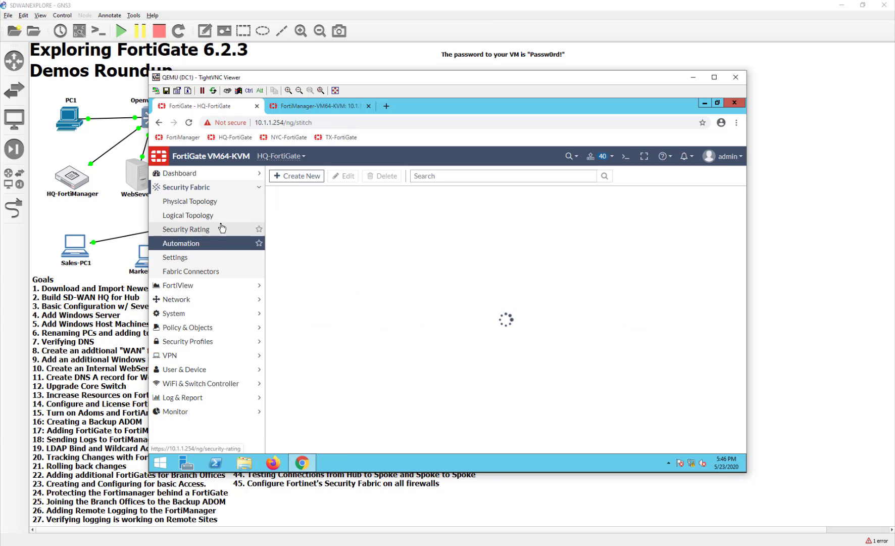
# Expand the Dashboard section in the left sidebar to list its pages.
pyautogui.click(222, 228)
pyautogui.click(217, 215)
pyautogui.click(192, 173)
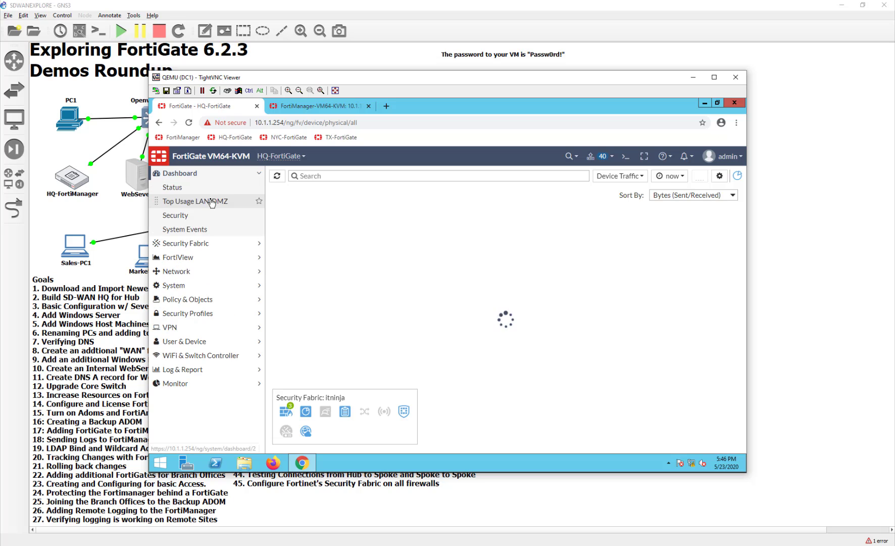
# Open the HQ-FortiGate Status dashboard and scroll through its widgets.
pyautogui.click(211, 187)
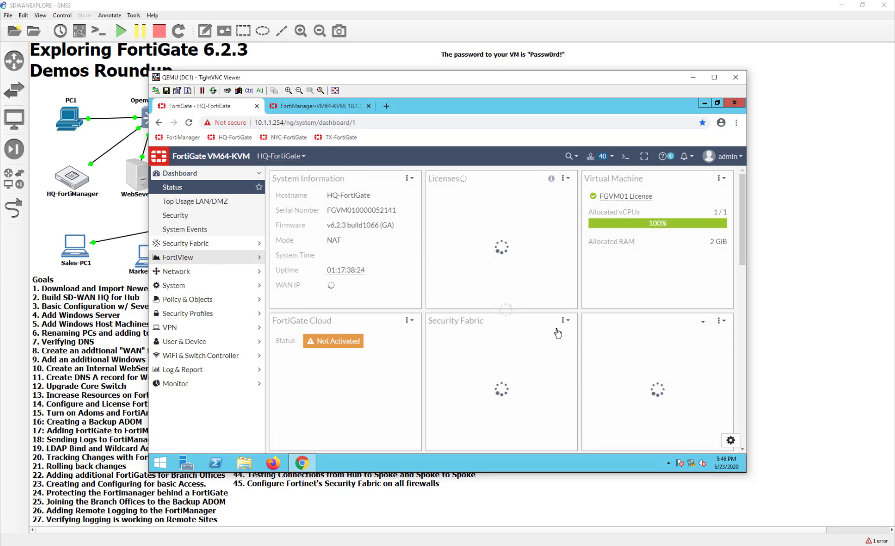
pyautogui.scroll(-2, 534, 399)
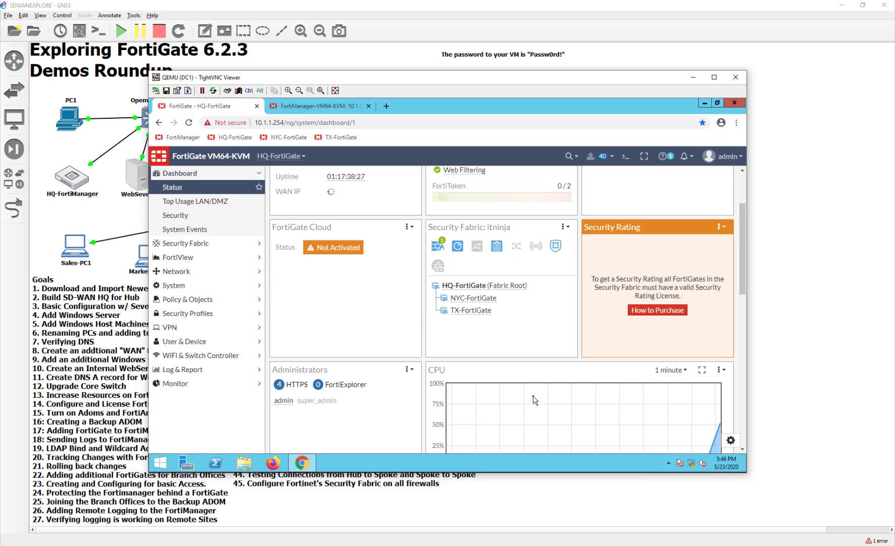
pyautogui.scroll(-8, 535, 399)
pyautogui.scroll(10, 535, 399)
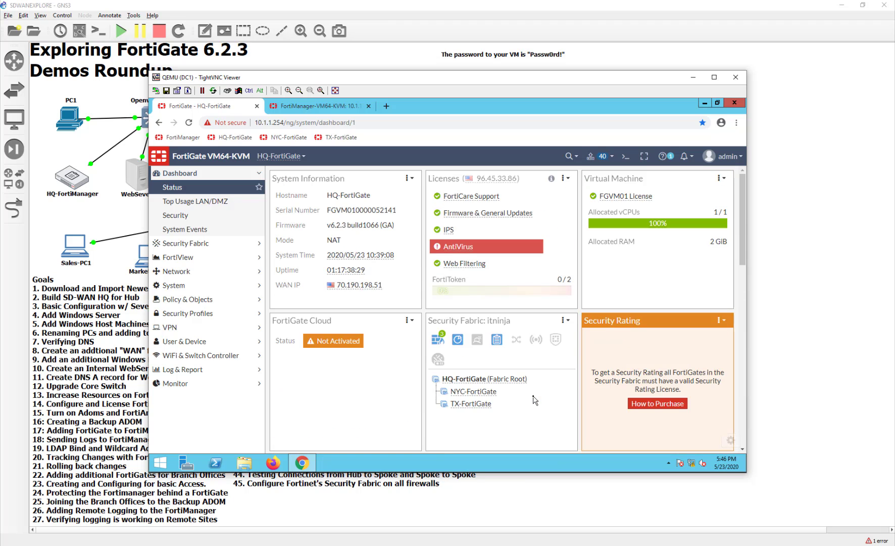
pyautogui.scroll(-8, 535, 399)
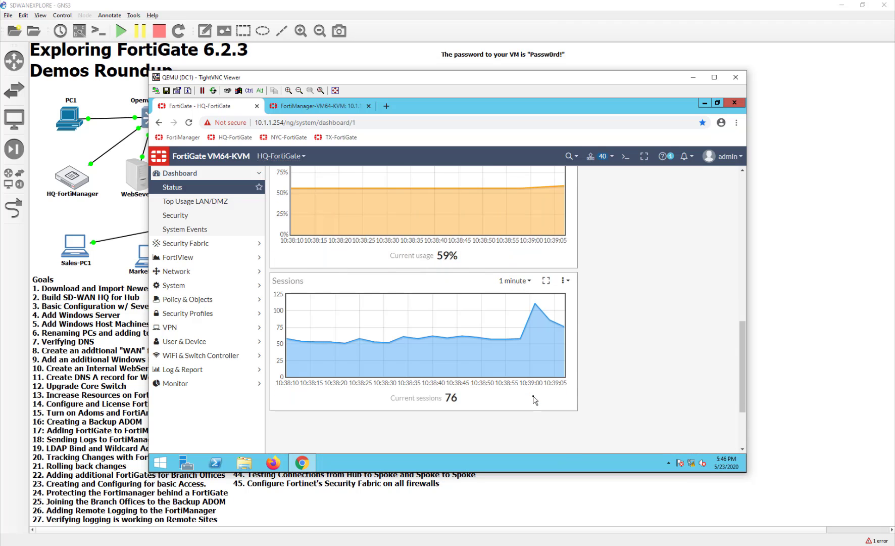
pyautogui.scroll(8, 535, 399)
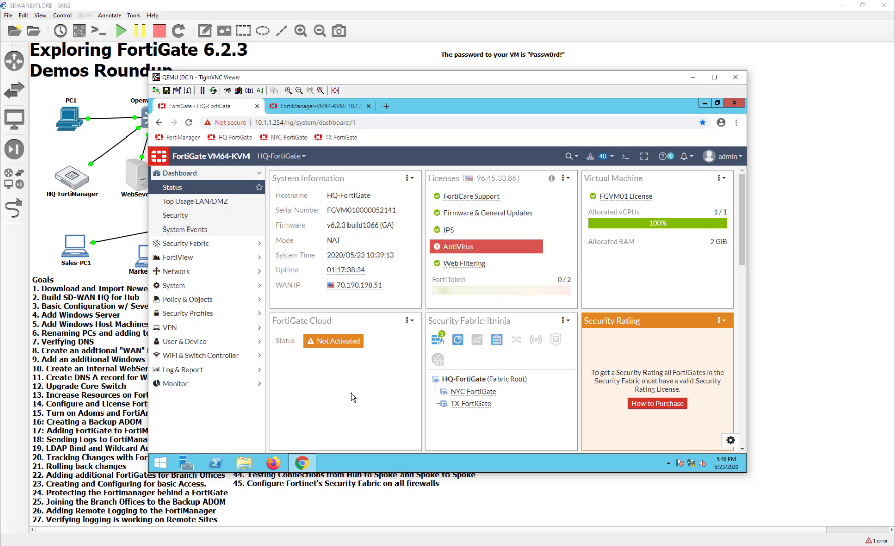
pyautogui.scroll(-1, 353, 397)
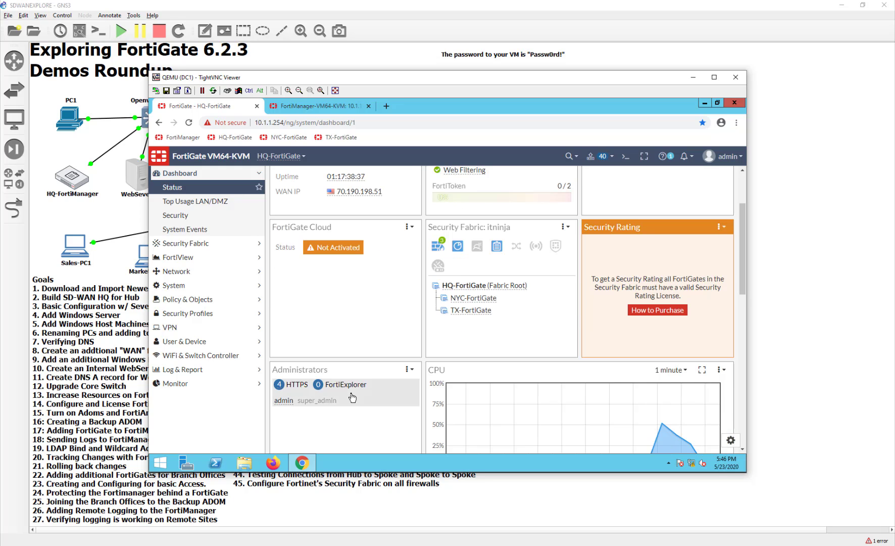
pyautogui.scroll(1, 352, 397)
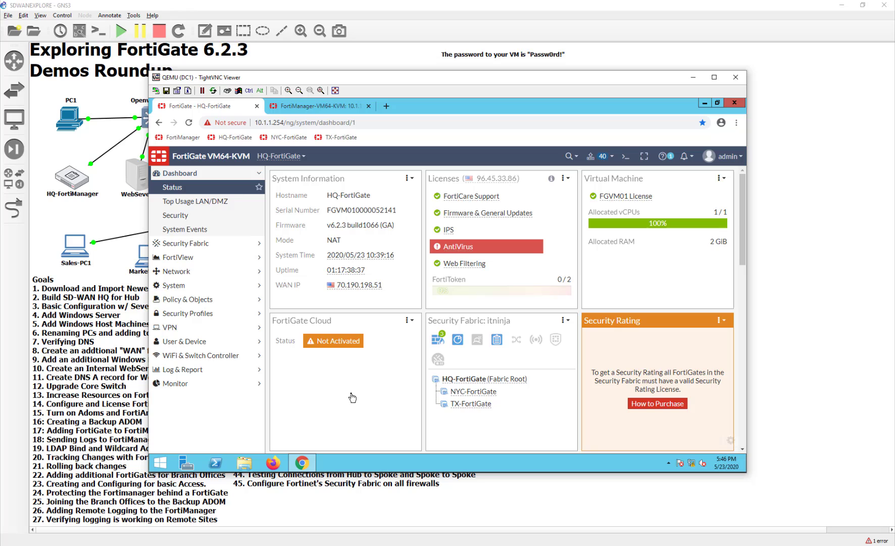
# Remove the Security Rating widget from the Status dashboard.
pyautogui.click(725, 322)
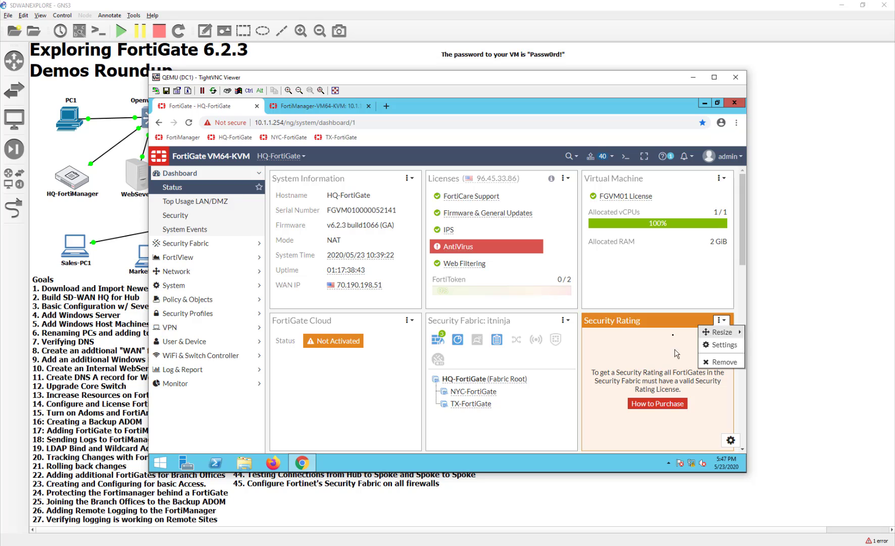
pyautogui.click(717, 365)
pyautogui.scroll(-3, 626, 404)
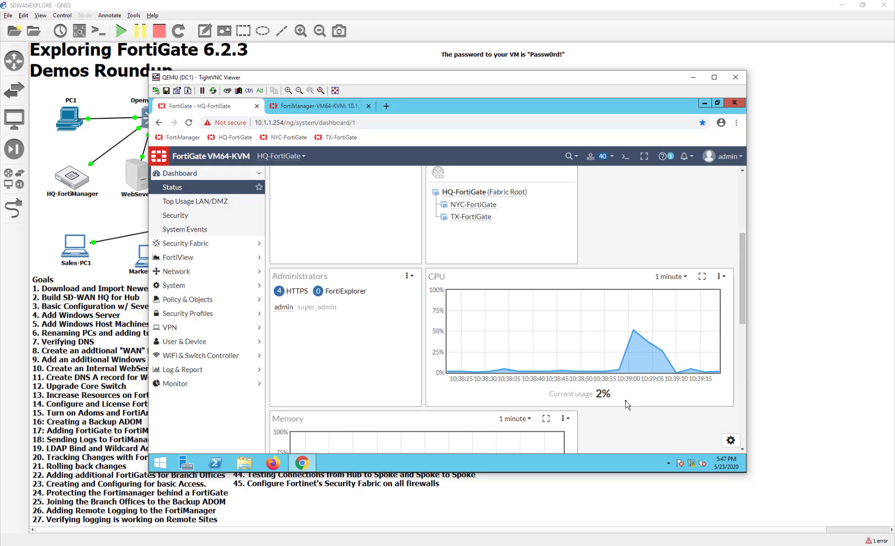
pyautogui.scroll(3, 626, 405)
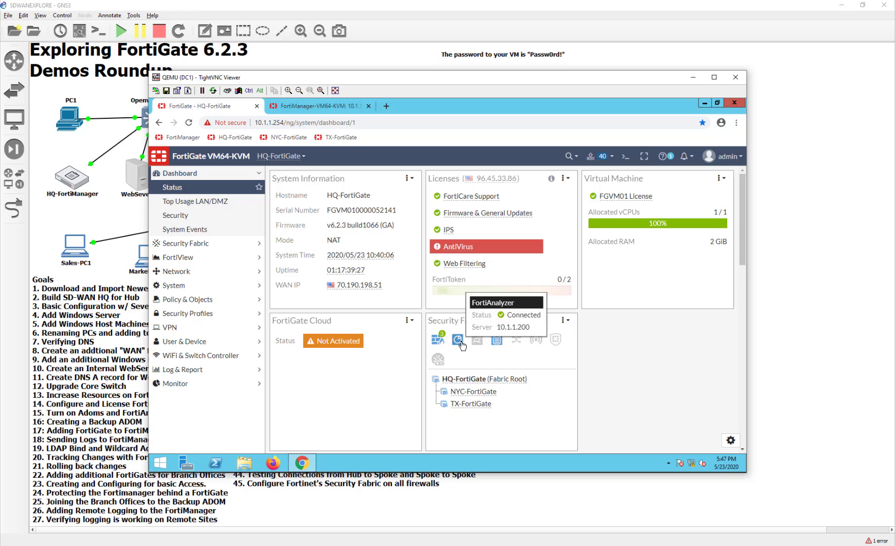
pyautogui.moveTo(495, 344)
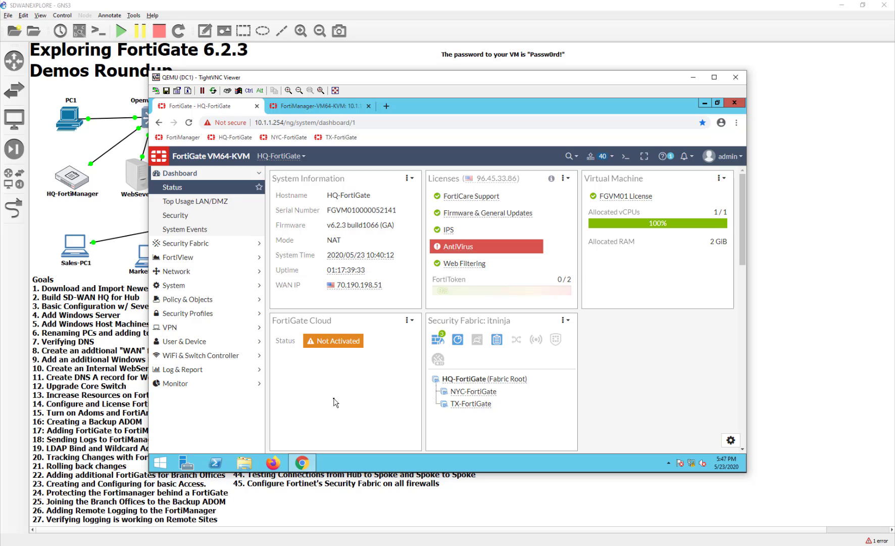
# View the Top Usage LAN/DMZ dashboard, then the fabric's Physical and Logical Topology maps.
pyautogui.click(226, 207)
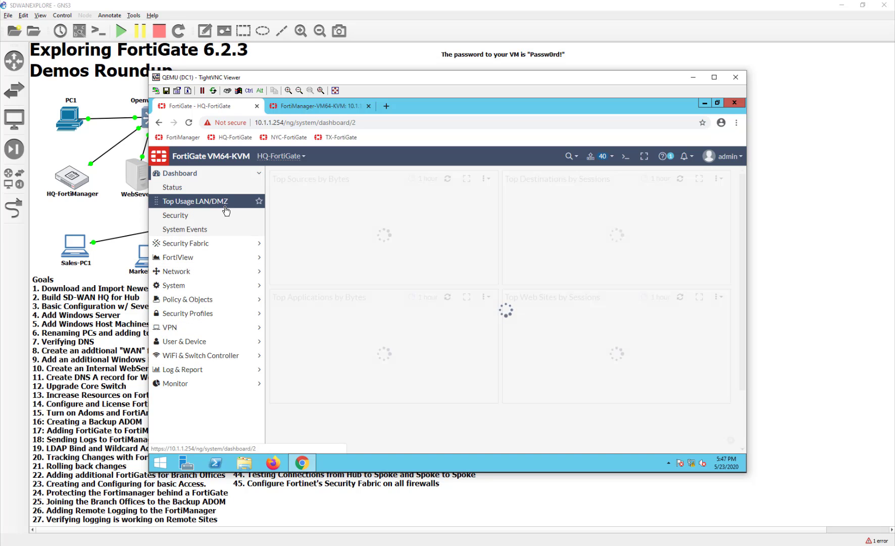
pyautogui.click(208, 258)
pyautogui.click(202, 187)
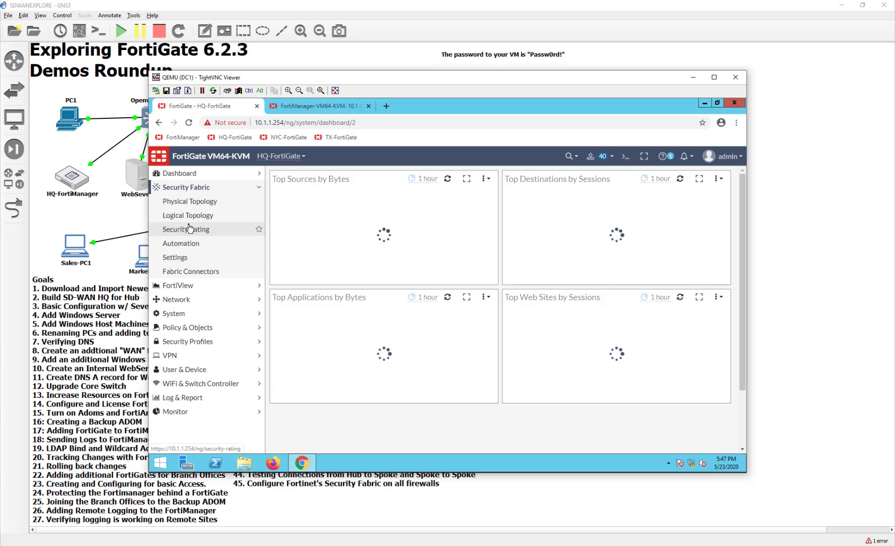
pyautogui.click(178, 202)
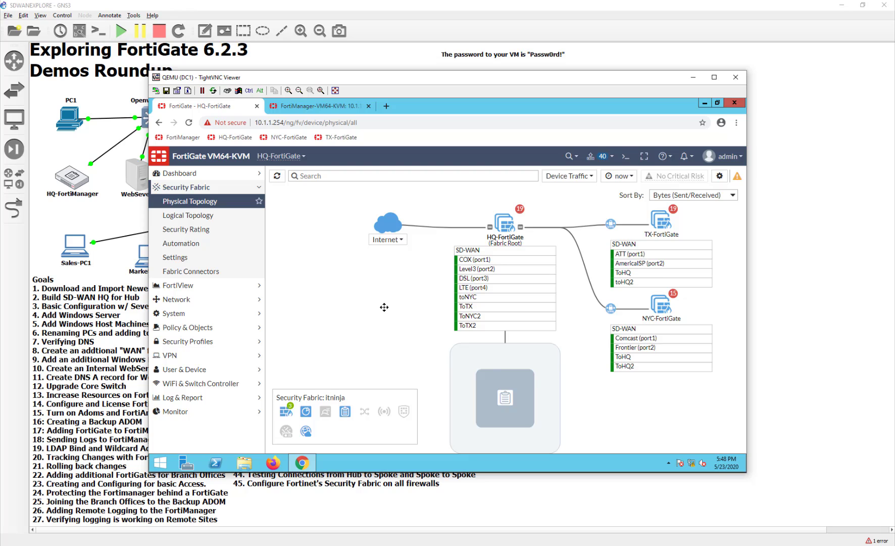
pyautogui.click(219, 220)
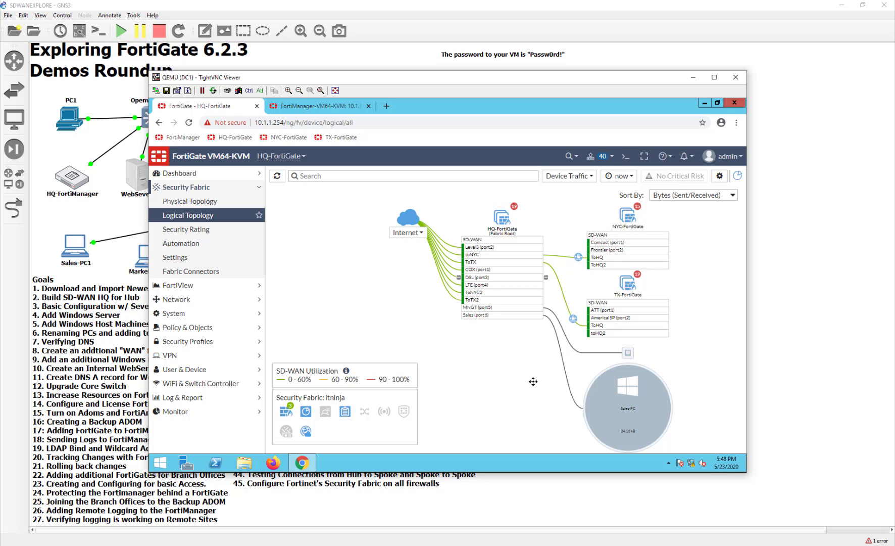
# Pan the logical topology diagram left, then bring the GNS3 SDWANEXPLORE lab topology forward.
pyautogui.moveTo(533, 381); pyautogui.dragTo(480, 389)
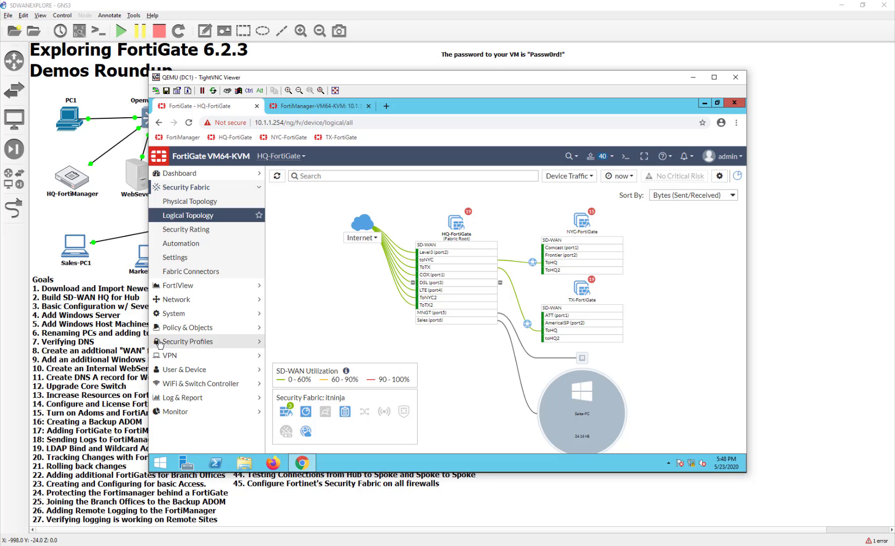
pyautogui.click(121, 346)
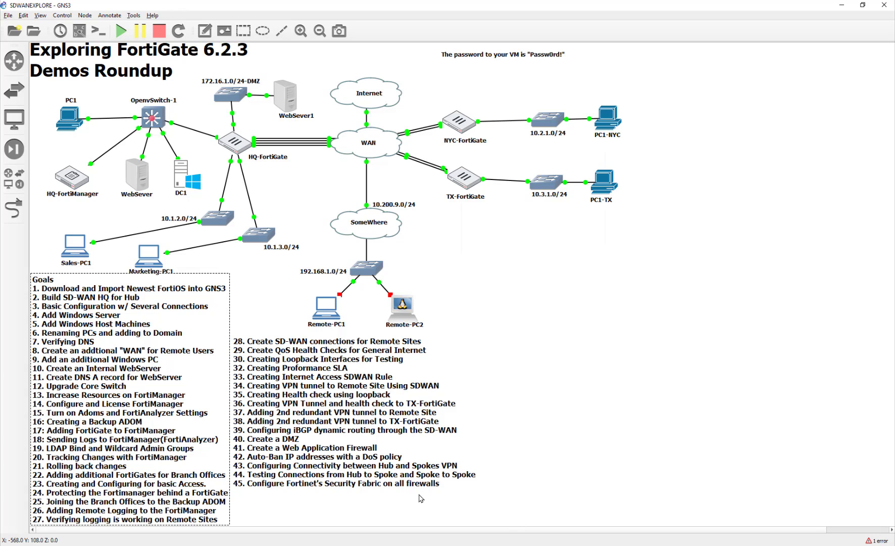
pyautogui.click(443, 486)
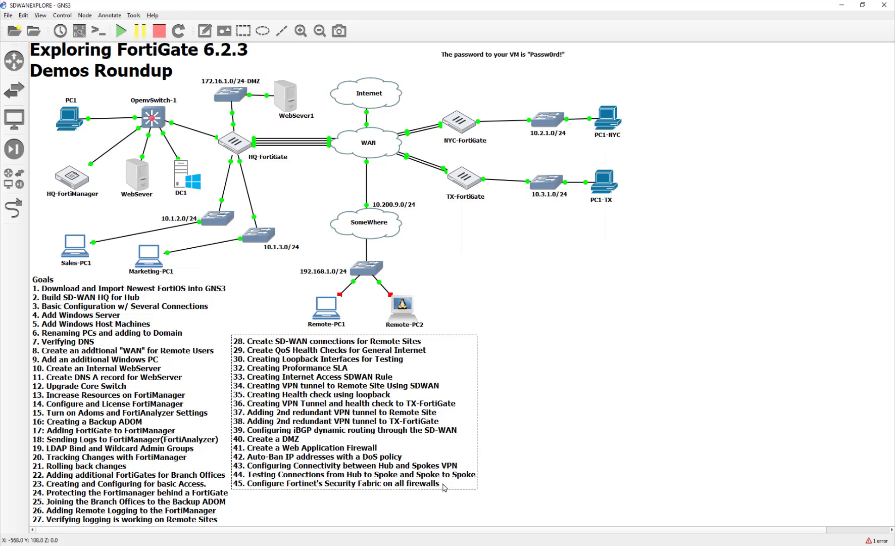
pyautogui.click(461, 508)
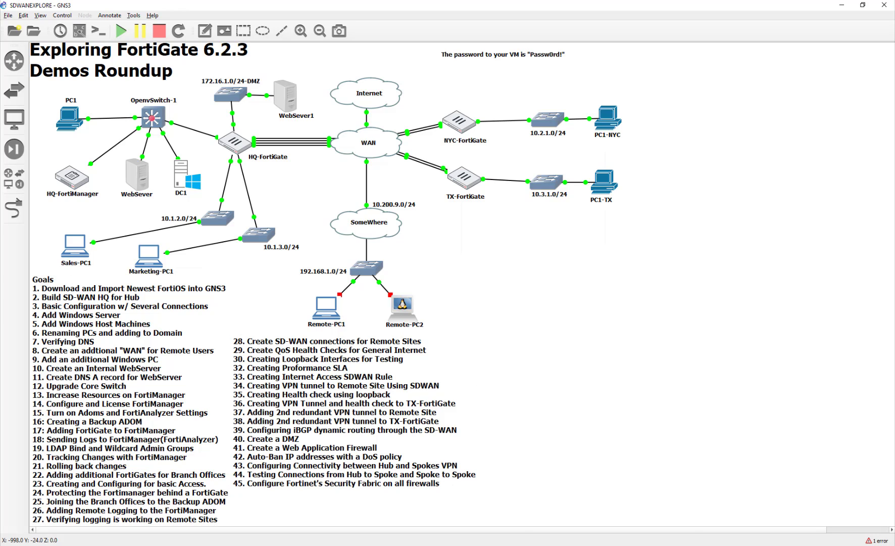